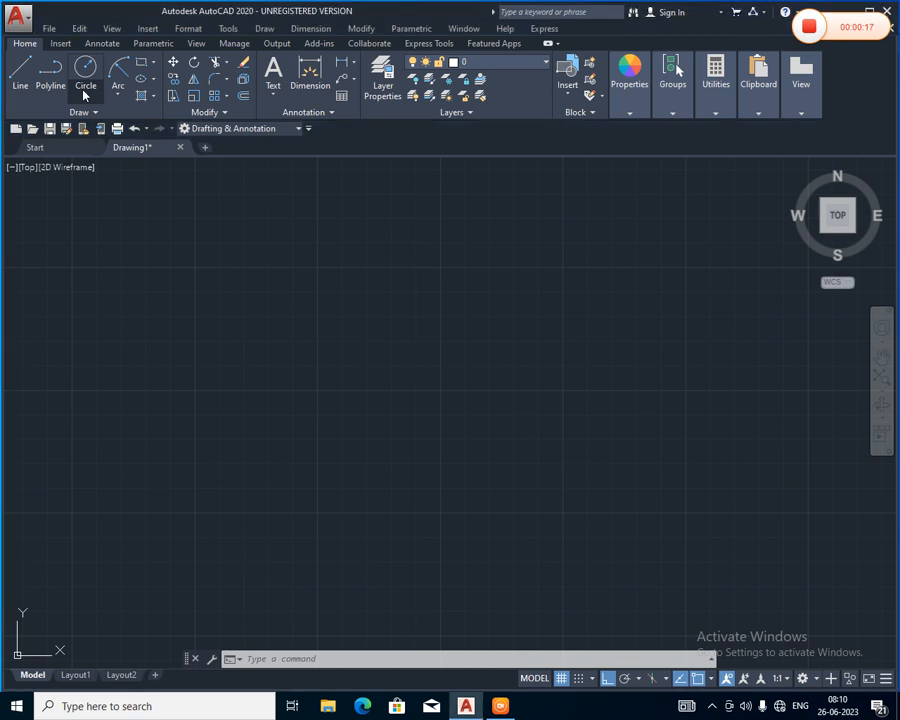
pyautogui.click(85, 95)
pyautogui.click(87, 90)
pyautogui.click(329, 657)
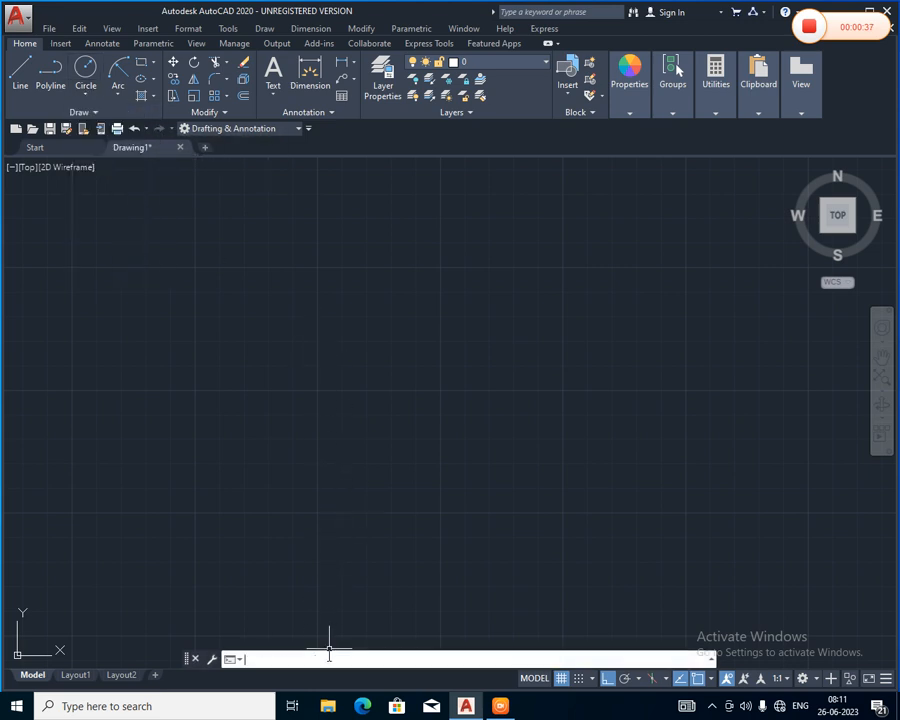
pyautogui.write('c')
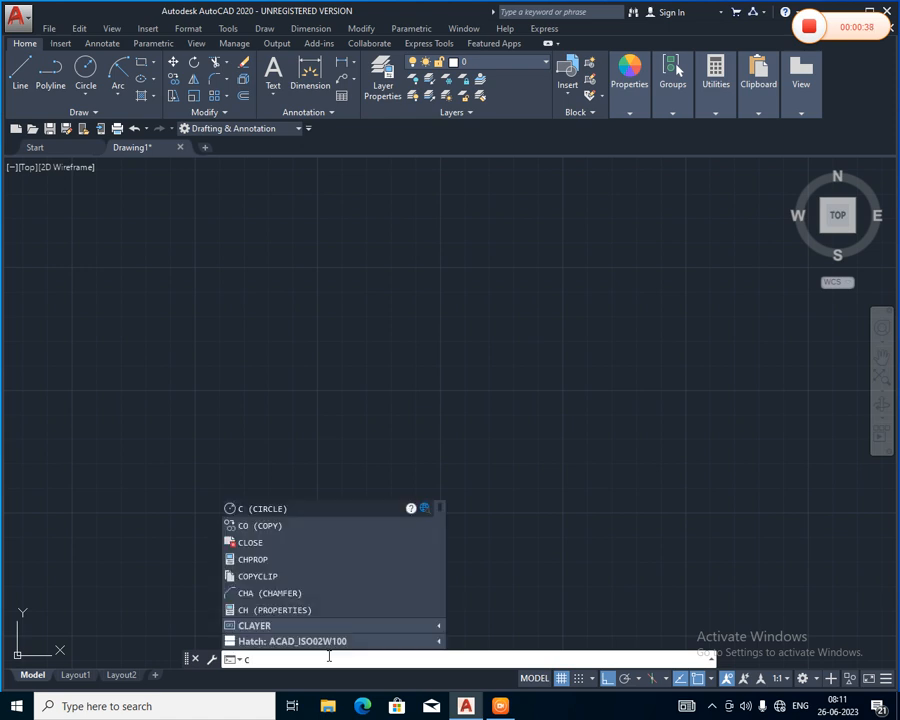
pyautogui.press('Return')
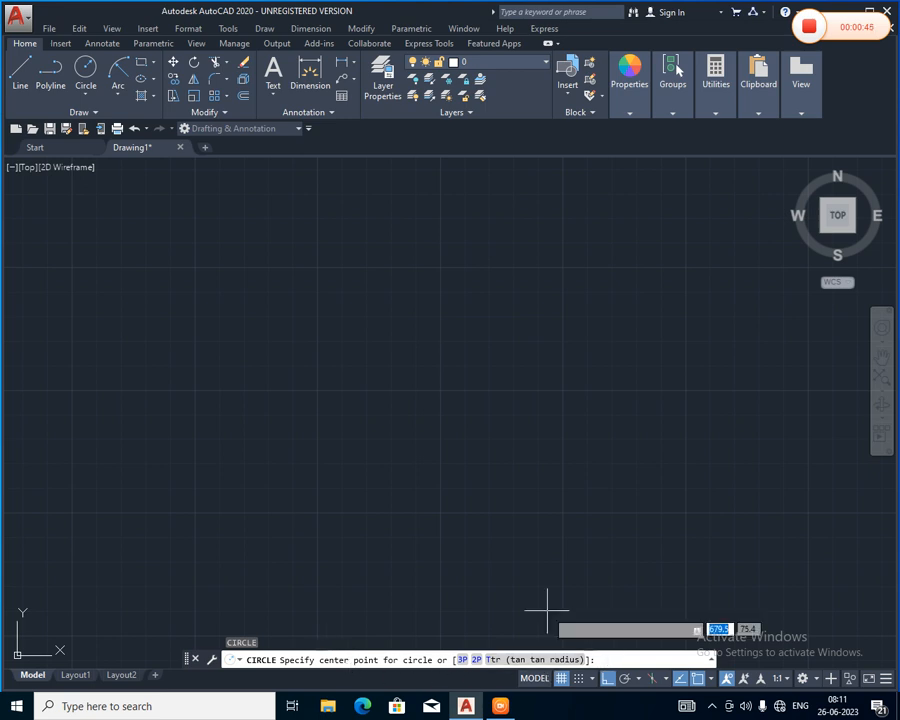
pyautogui.click(379, 444)
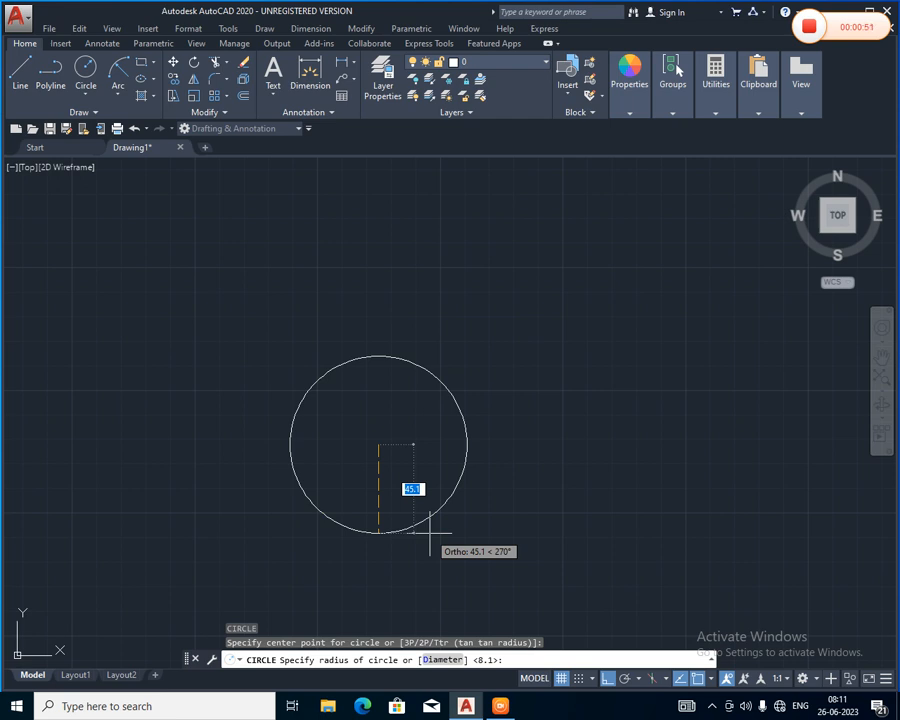
pyautogui.press('Escape')
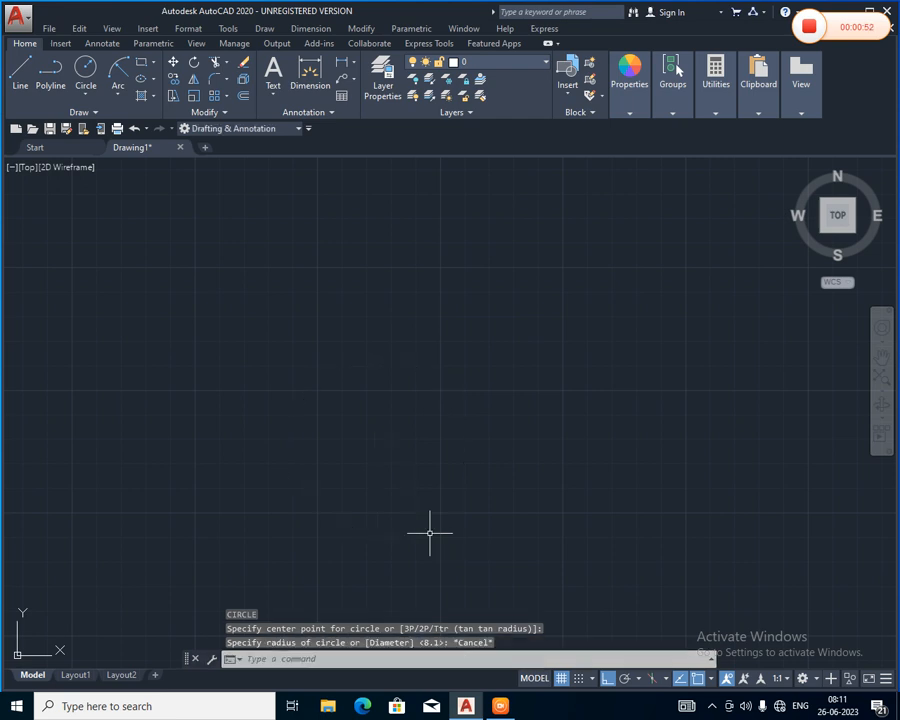
pyautogui.click(361, 658)
pyautogui.write('c')
pyautogui.press('Return')
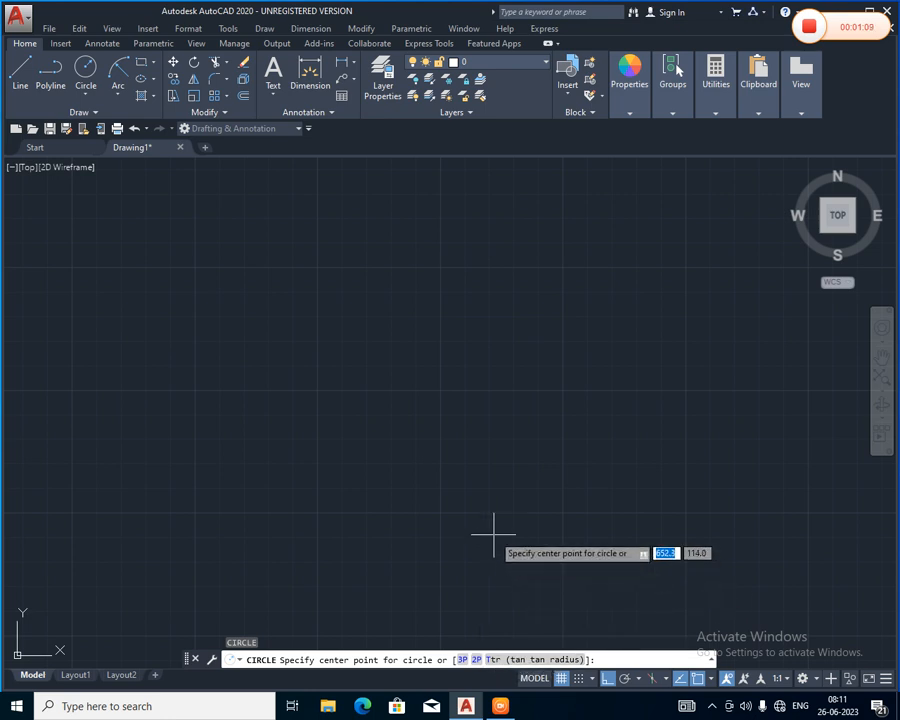
pyautogui.click(86, 93)
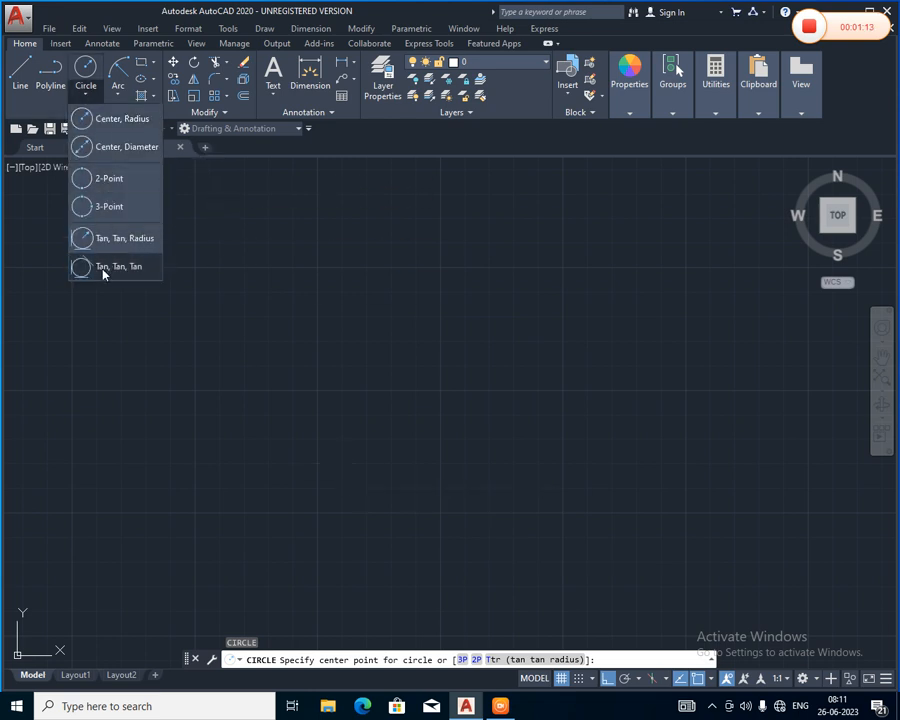
pyautogui.click(620, 661)
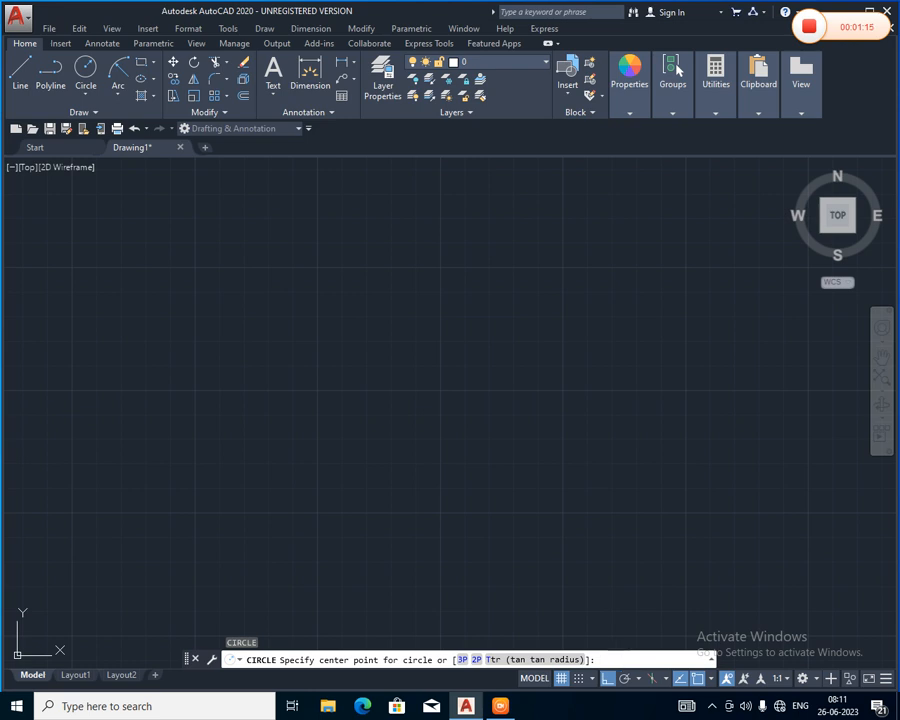
# Step: Draw a circle by centre and radius in the empty drawing area, with a radius of 20
pyautogui.click(85, 97)
pyautogui.click(89, 119)
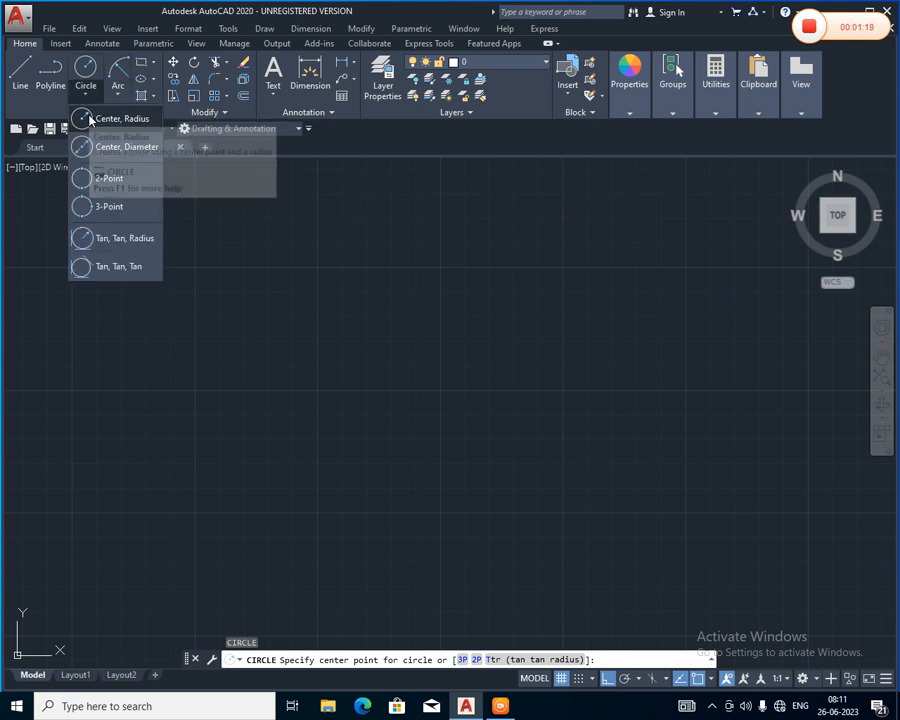
pyautogui.click(224, 416)
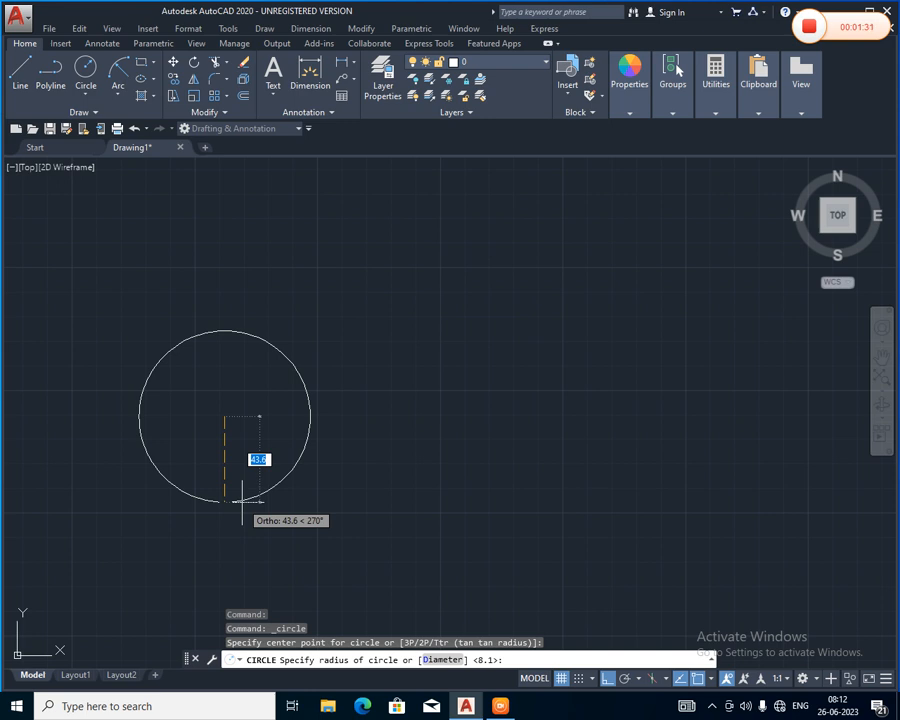
pyautogui.write('20')
pyautogui.press('Return')
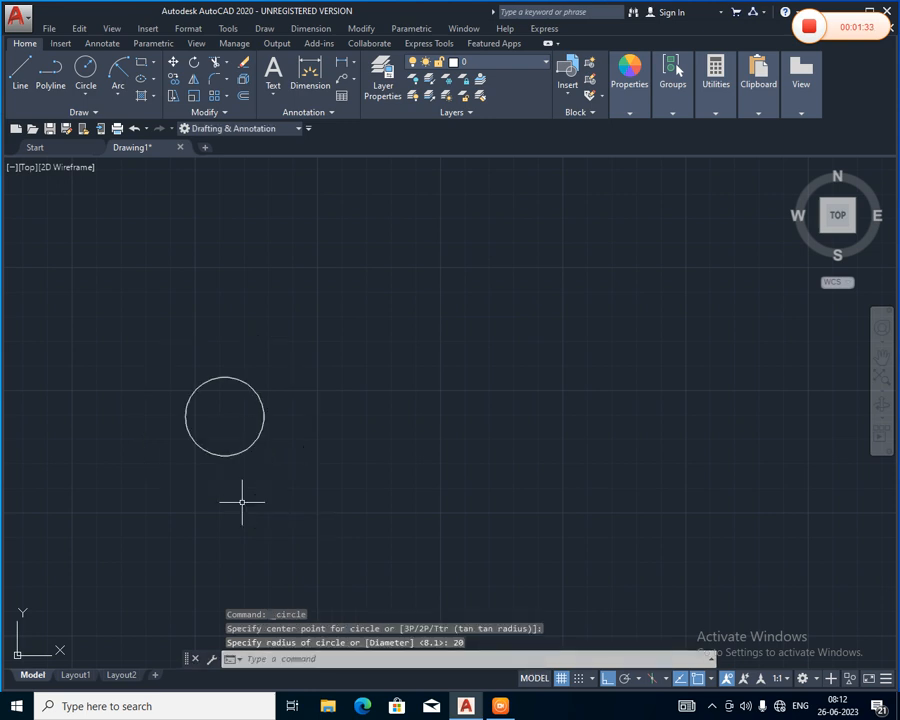
# Step: Add a radius dimension to the circle, placing its text above the circle
pyautogui.click(354, 66)
pyautogui.click(362, 201)
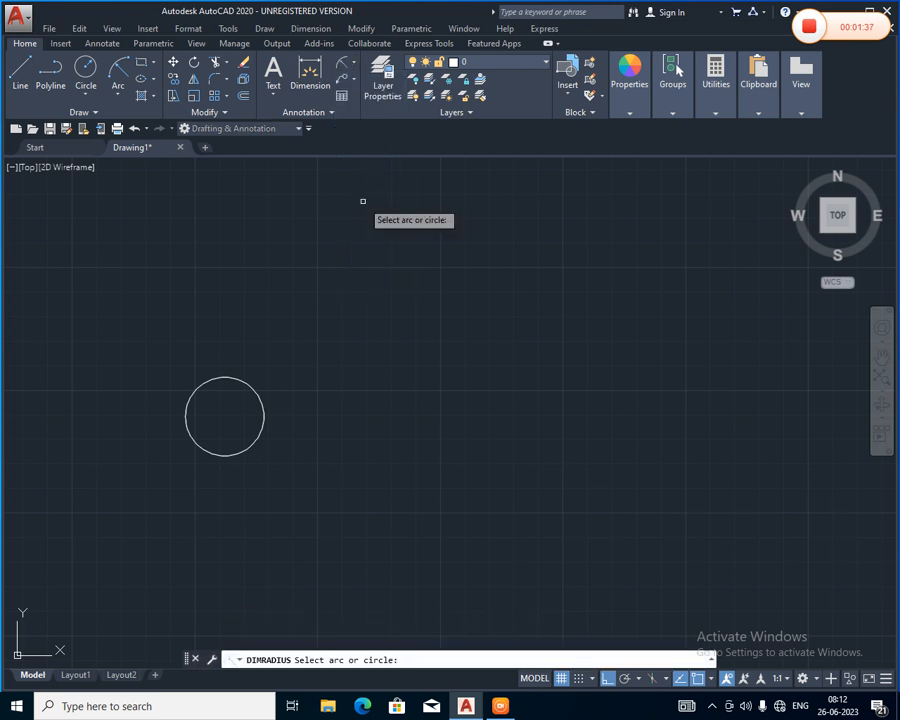
pyautogui.click(227, 378)
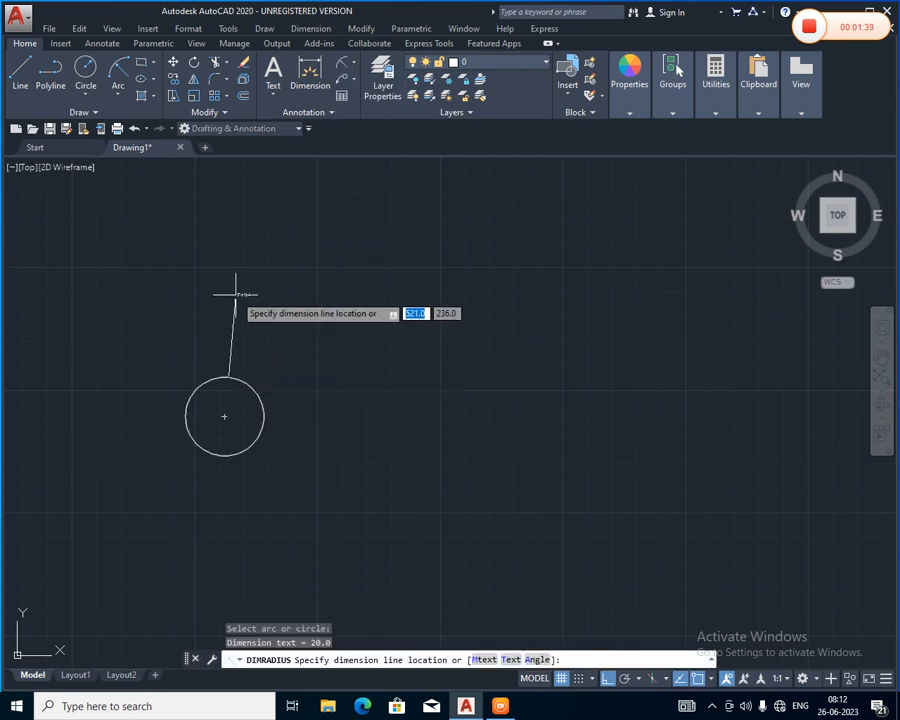
pyautogui.click(236, 294)
pyautogui.scroll(2, 262, 295)
pyautogui.moveTo(262, 294); pyautogui.dragTo(264, 254, button='middle')
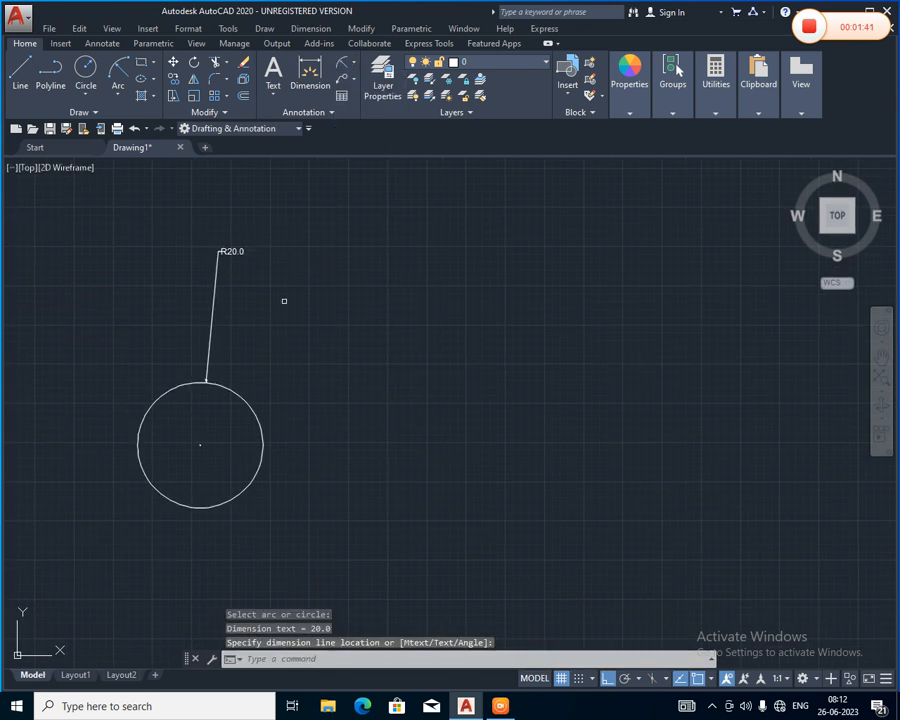
# Step: Add a diameter dimension to the same circle, placing its text to the circle's upper right
pyautogui.click(353, 65)
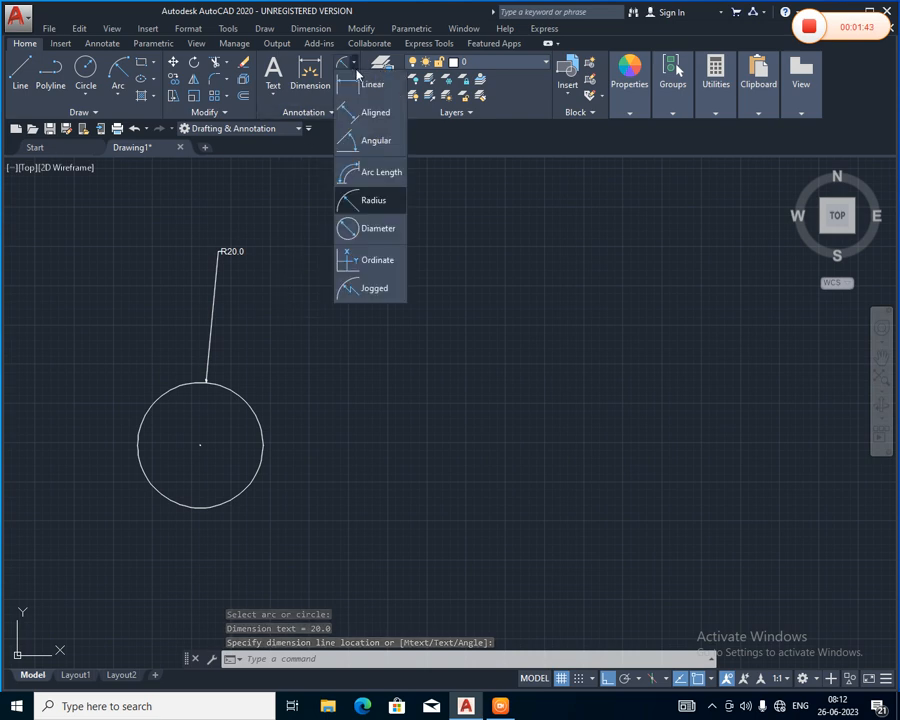
pyautogui.click(364, 226)
pyautogui.click(256, 418)
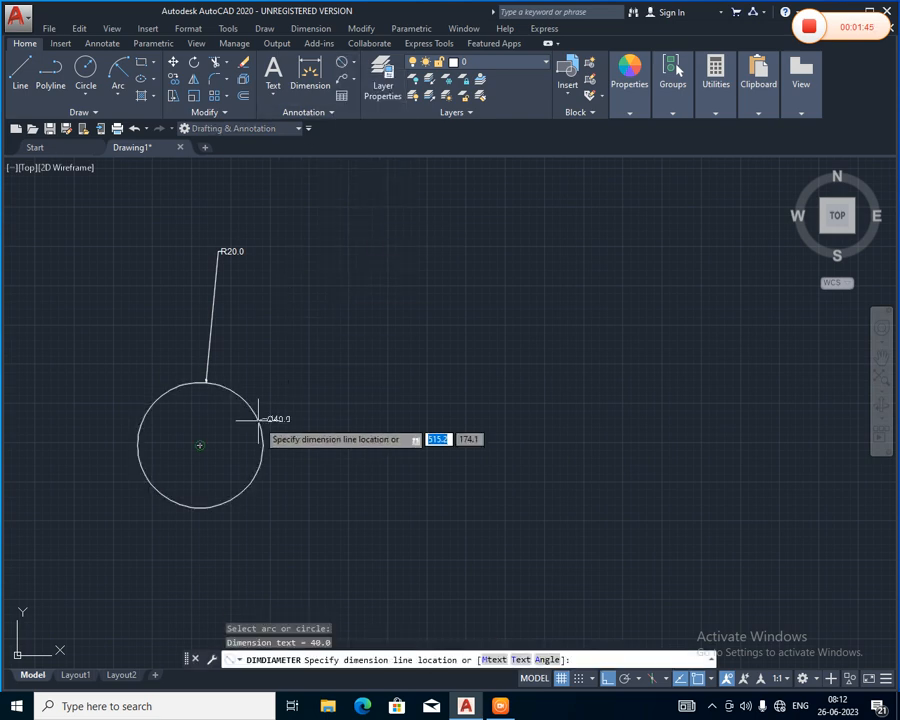
pyautogui.click(292, 379)
pyautogui.moveTo(326, 396); pyautogui.dragTo(333, 419, button='middle')
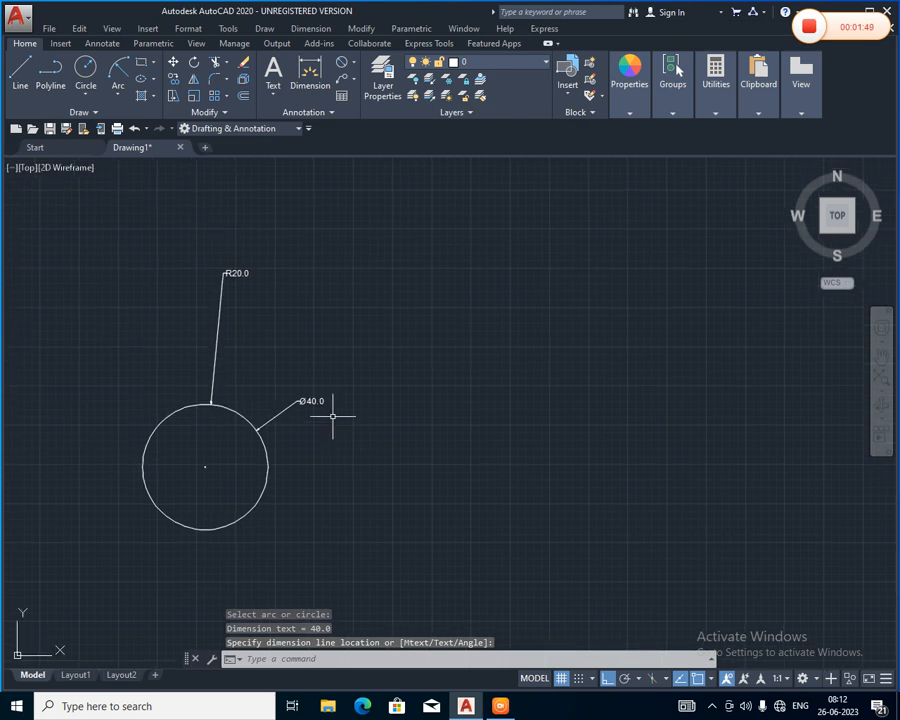
# Step: Draw a second circle by centre and diameter to the right of the first, with a diameter of 20
pyautogui.click(86, 94)
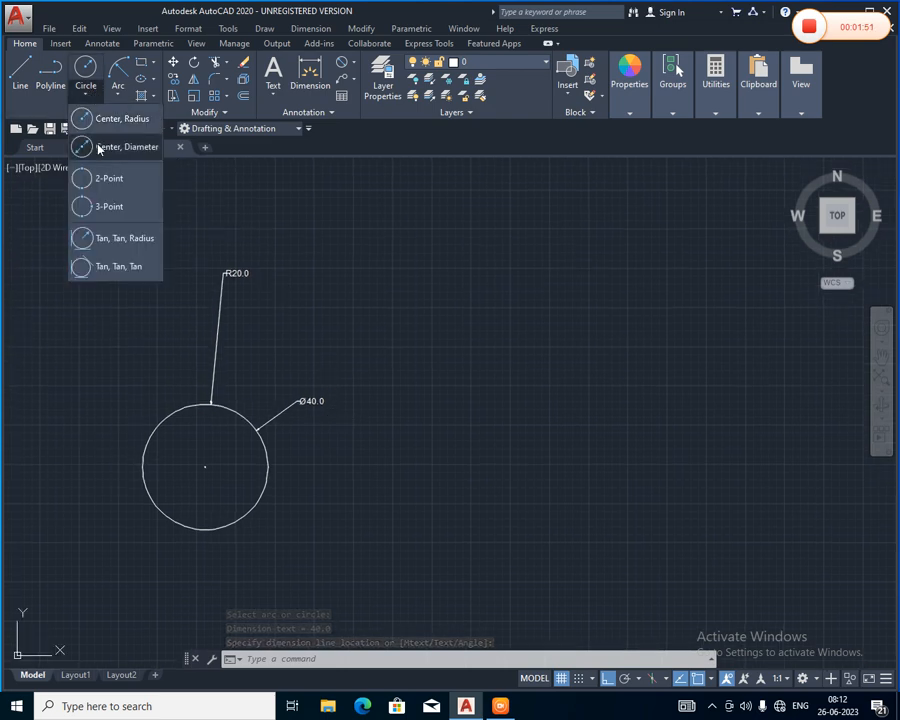
pyautogui.click(98, 148)
pyautogui.click(461, 420)
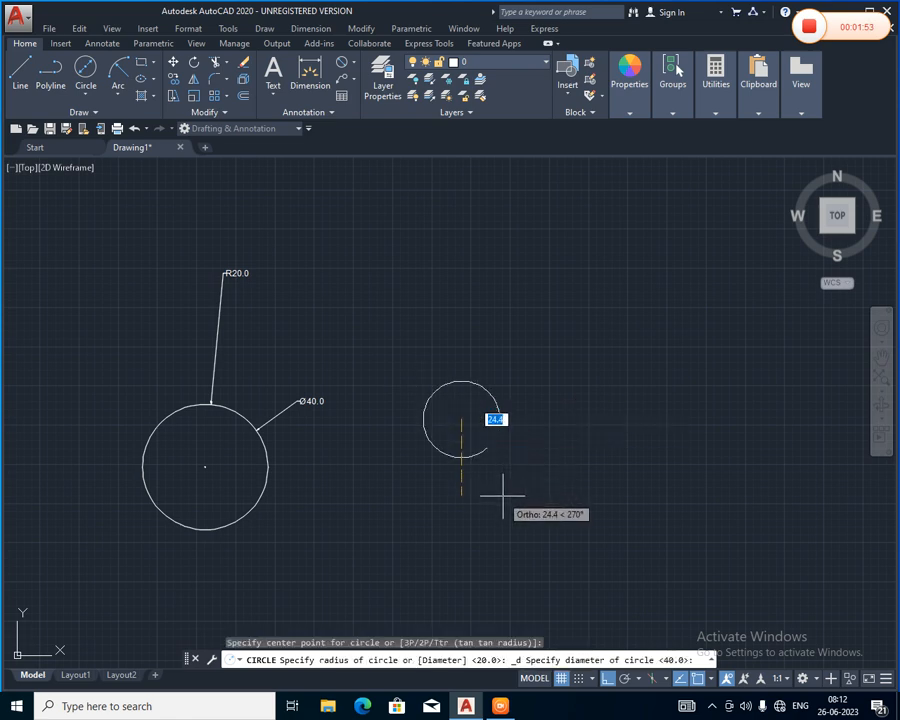
pyautogui.write('20')
pyautogui.press('Return')
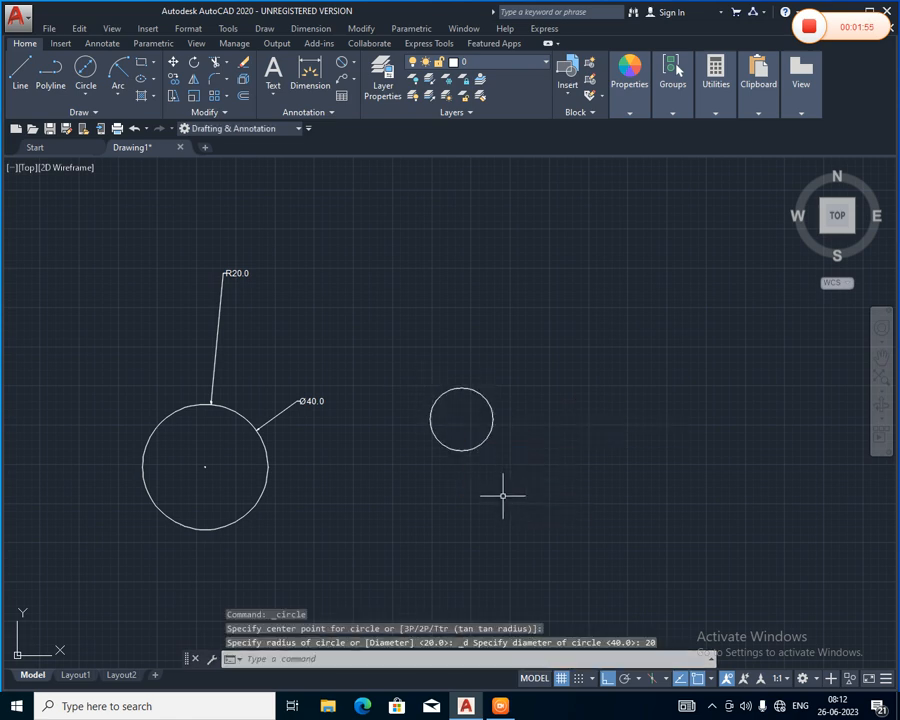
# Step: Add a diameter dimension at the upper right of the smaller circle and a radius dimension above it
pyautogui.click(348, 66)
pyautogui.click(360, 227)
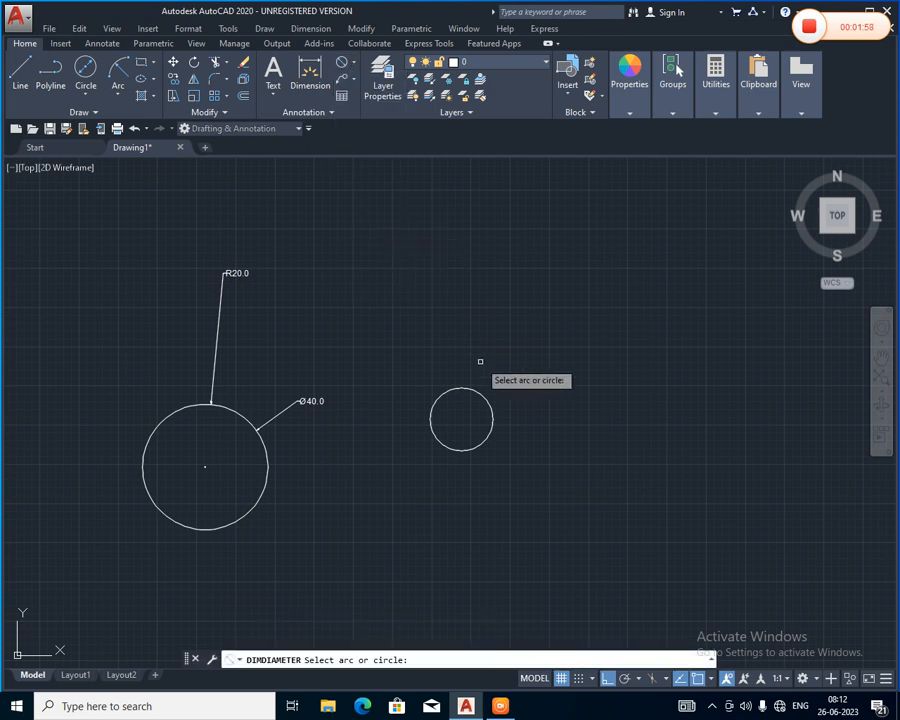
pyautogui.click(491, 414)
pyautogui.click(517, 384)
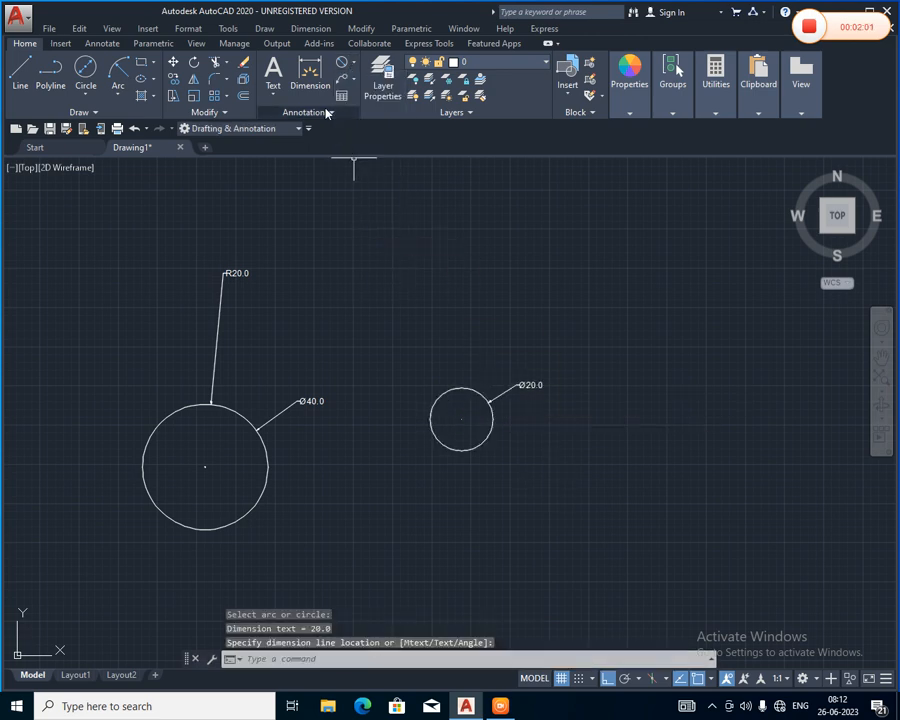
pyautogui.click(350, 63)
pyautogui.click(356, 198)
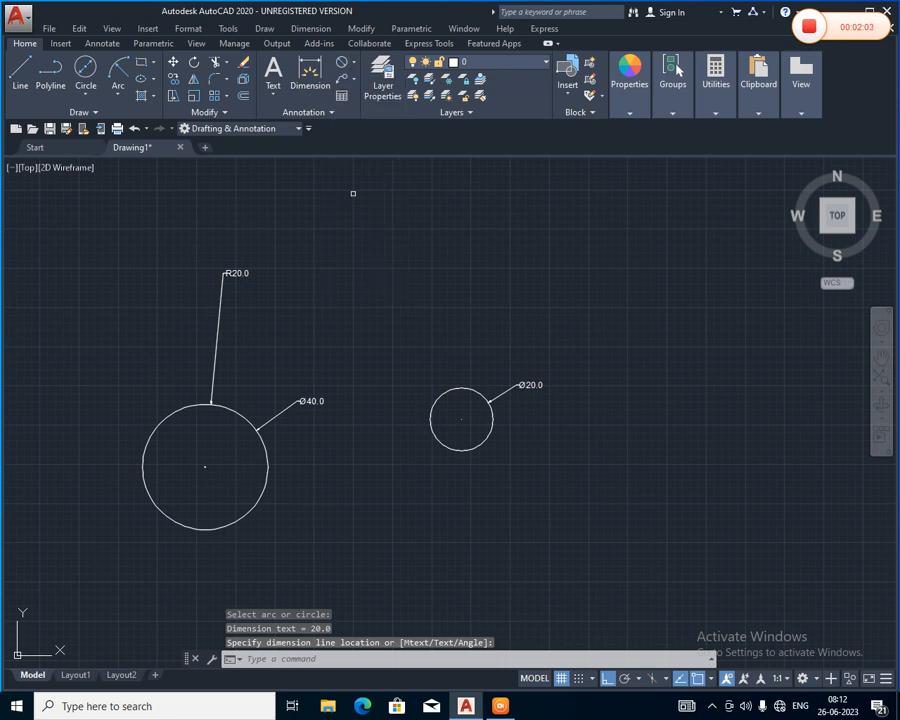
pyautogui.click(456, 389)
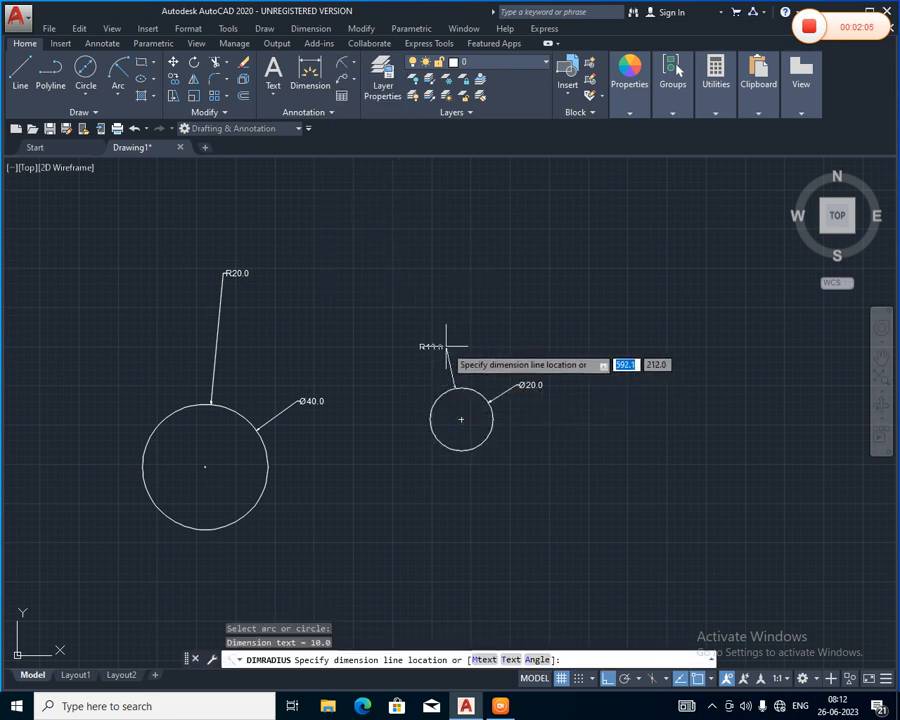
pyautogui.click(442, 326)
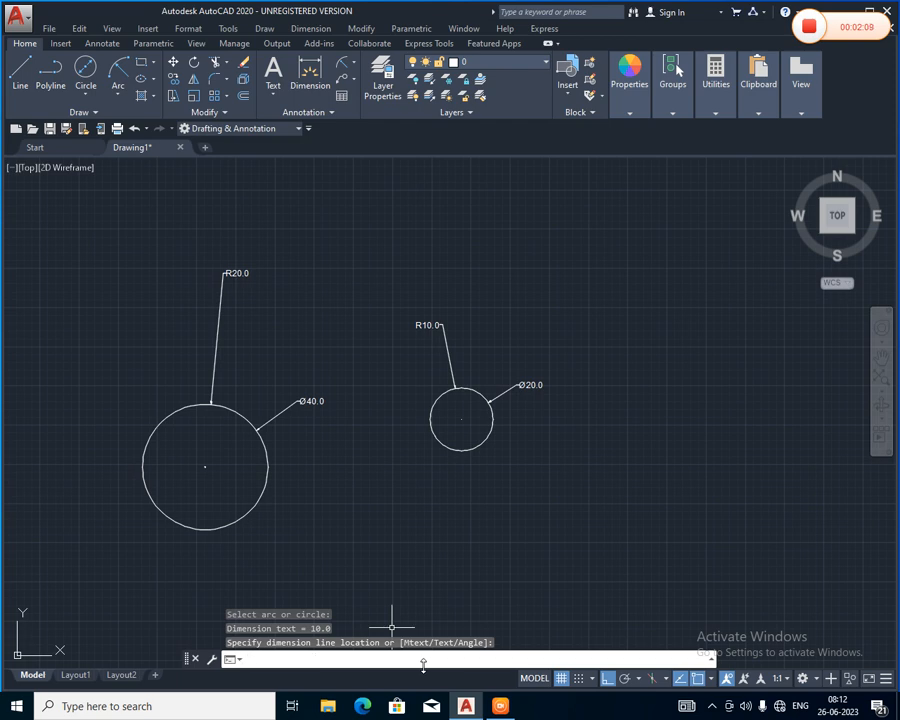
# Step: Draw a third circle with a radius of 10 below the smaller dimensioned circle
pyautogui.write('c')
pyautogui.press('Return')
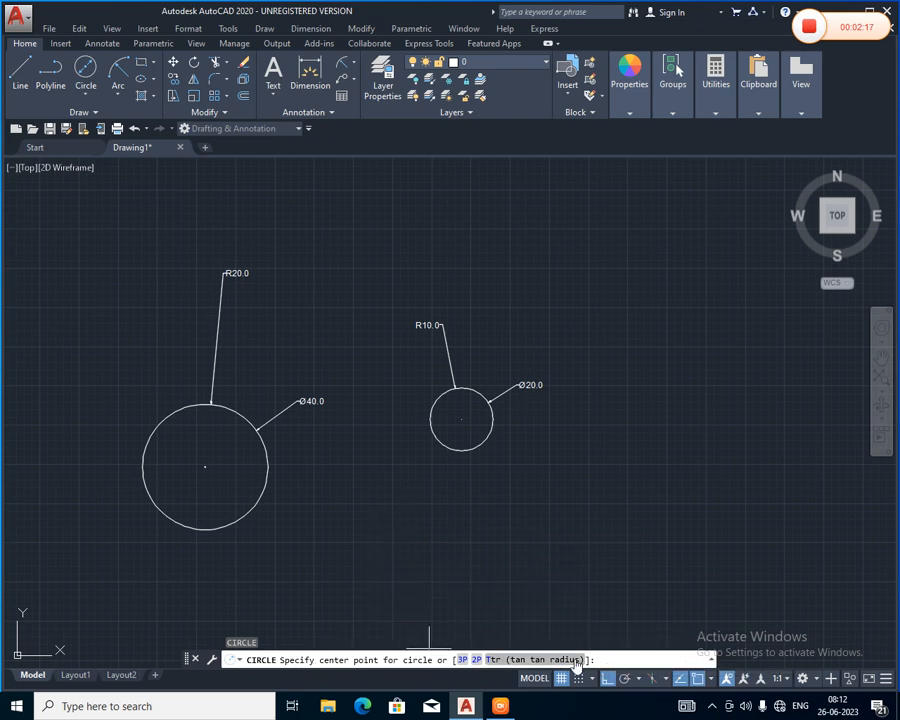
pyautogui.click(419, 539)
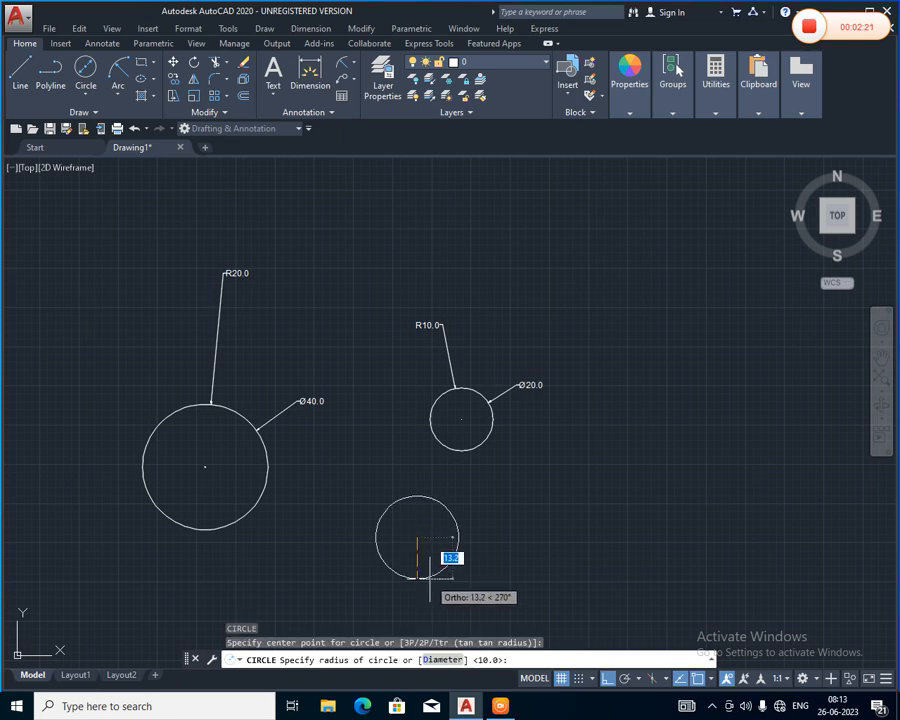
pyautogui.write('10')
pyautogui.press('Return')
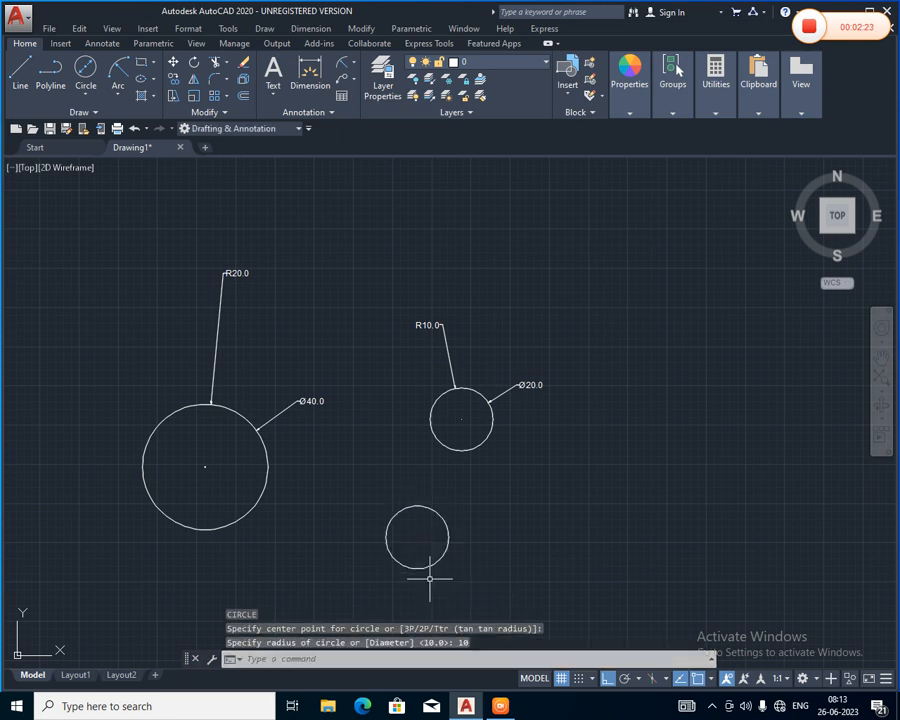
# Step: Add a radius dimension to the lowest circle, placing its text to the circle's upper right
pyautogui.scroll(2, 430, 578)
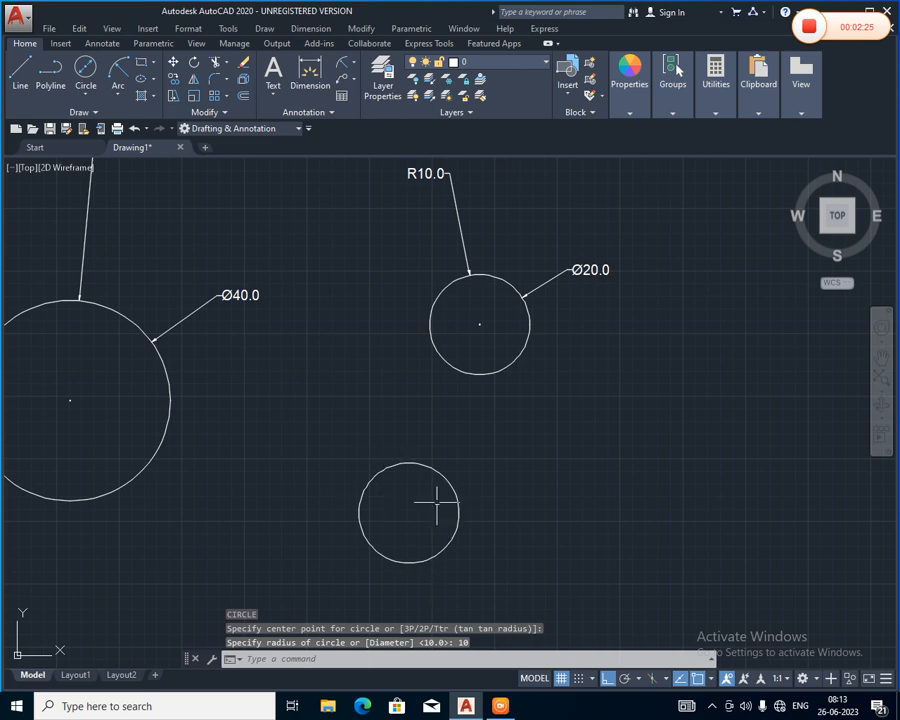
pyautogui.click(352, 63)
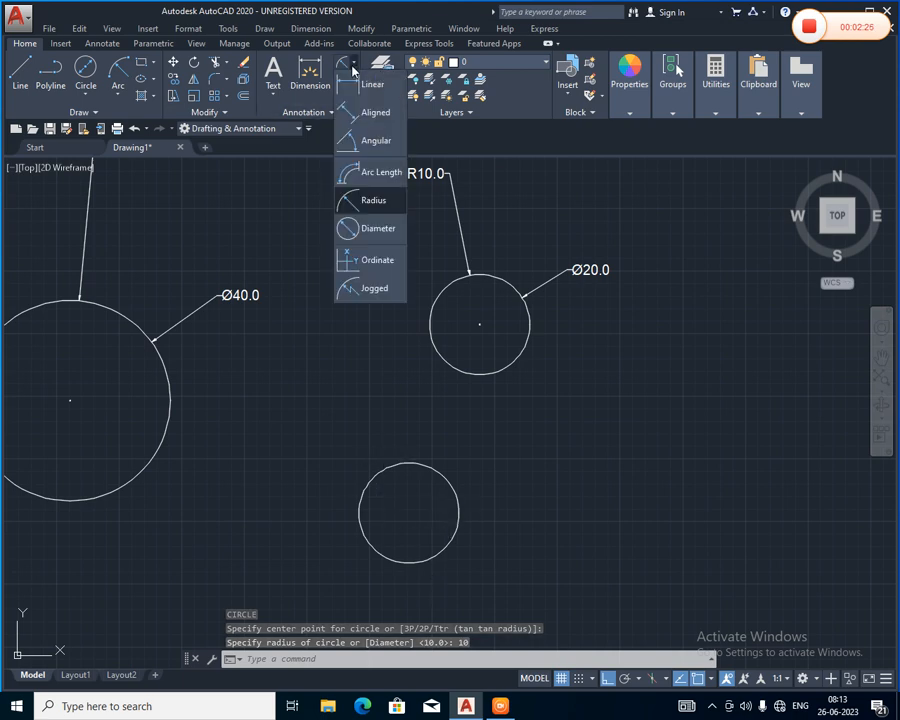
pyautogui.click(350, 201)
pyautogui.click(444, 468)
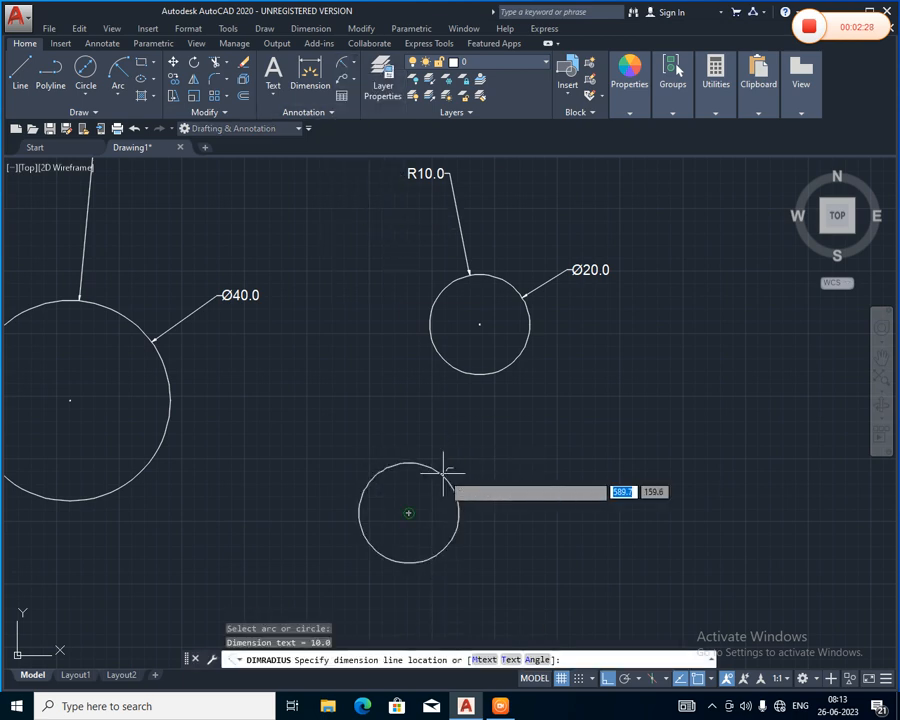
pyautogui.click(501, 456)
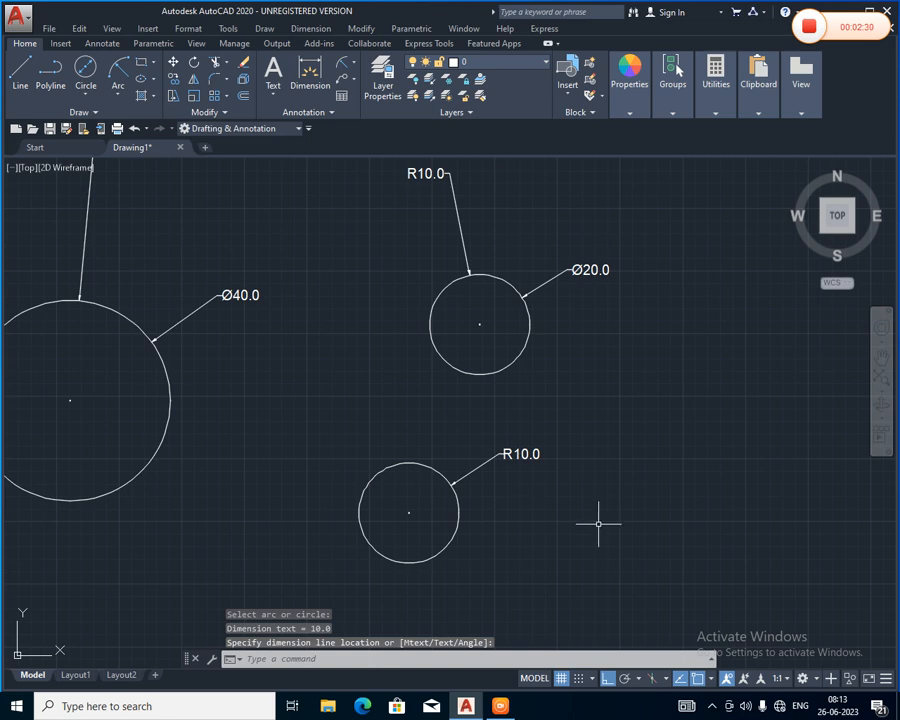
pyautogui.click(384, 657)
pyautogui.write('c')
pyautogui.press('Return')
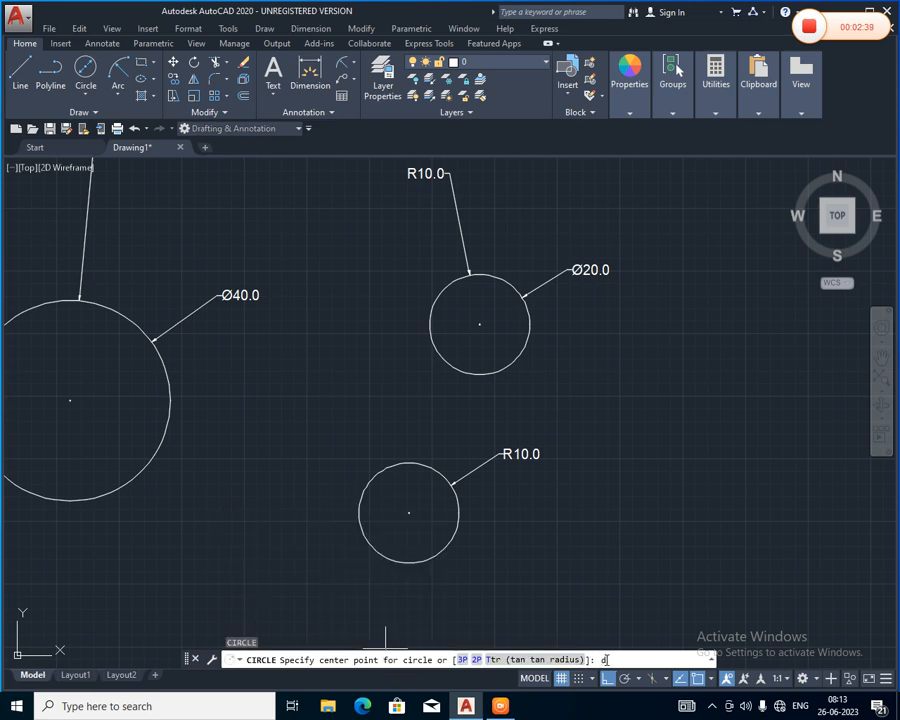
pyautogui.write('d')
pyautogui.press('Return')
pyautogui.press('Escape')
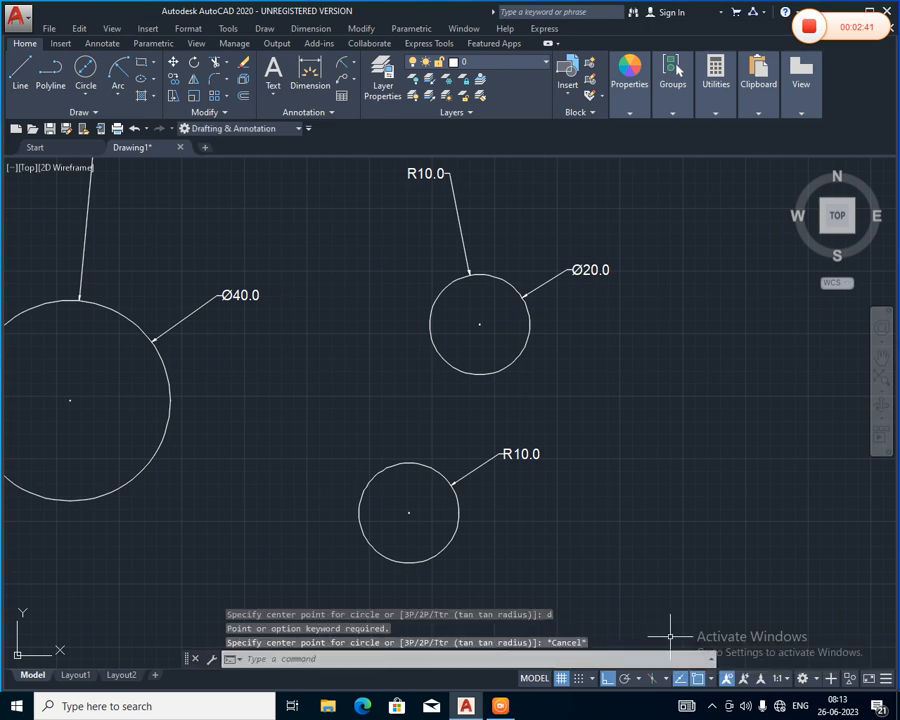
# Step: Draw a fourth circle by centre and diameter to the lower right of the lowest circle, with a diameter of 10
pyautogui.write('c')
pyautogui.press('Return')
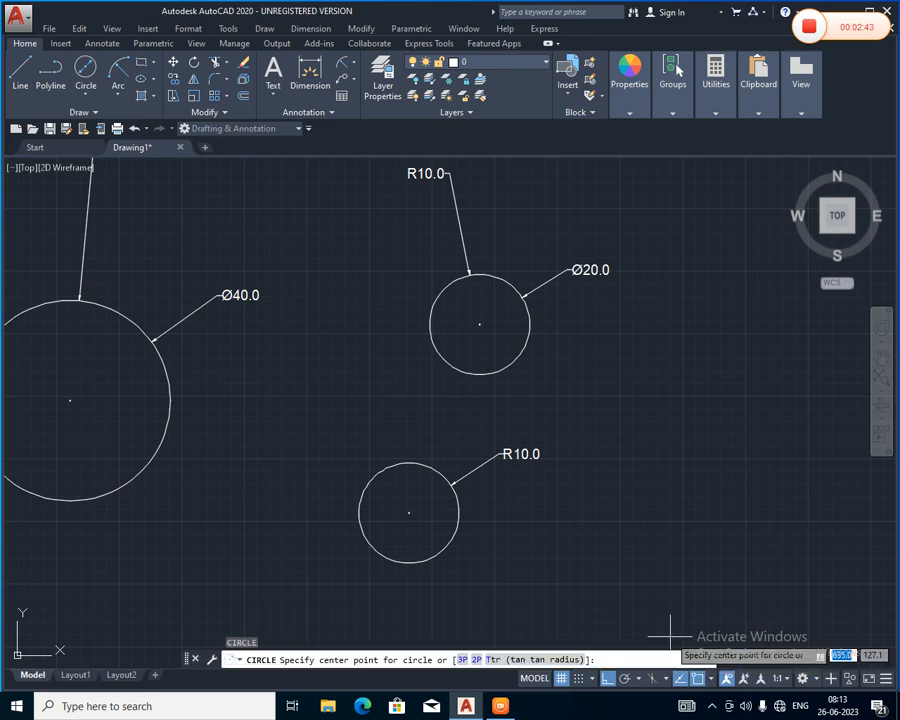
pyautogui.click(579, 567)
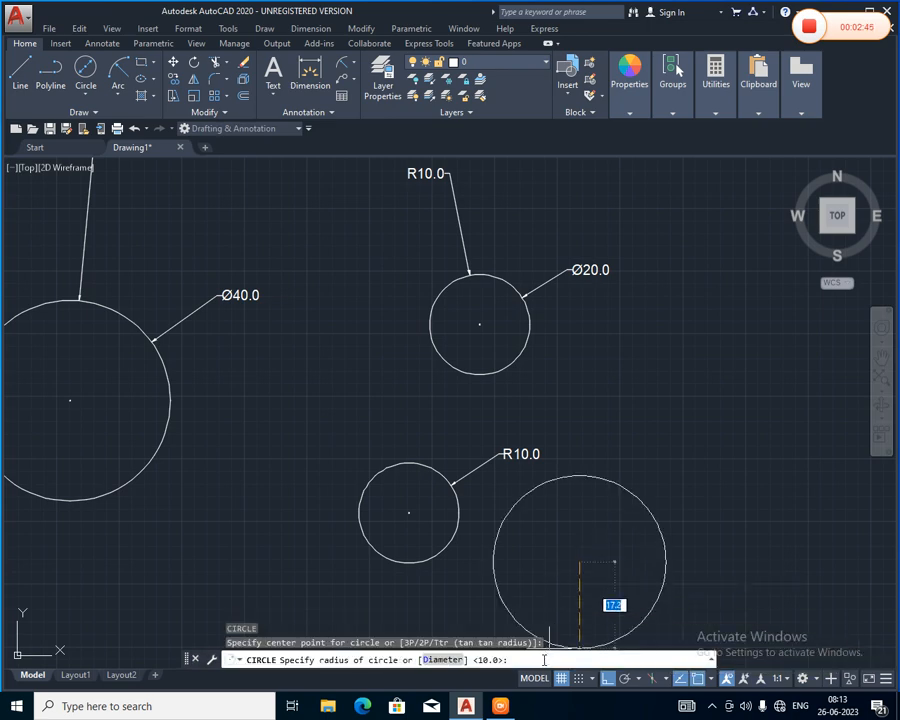
pyautogui.write('d')
pyautogui.press('Return')
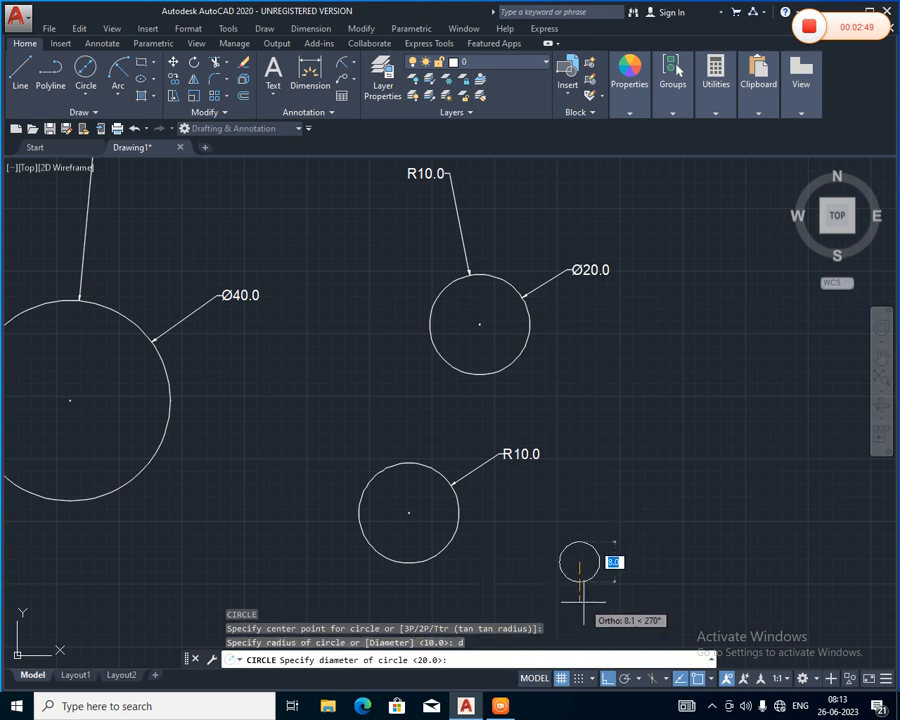
pyautogui.write('10')
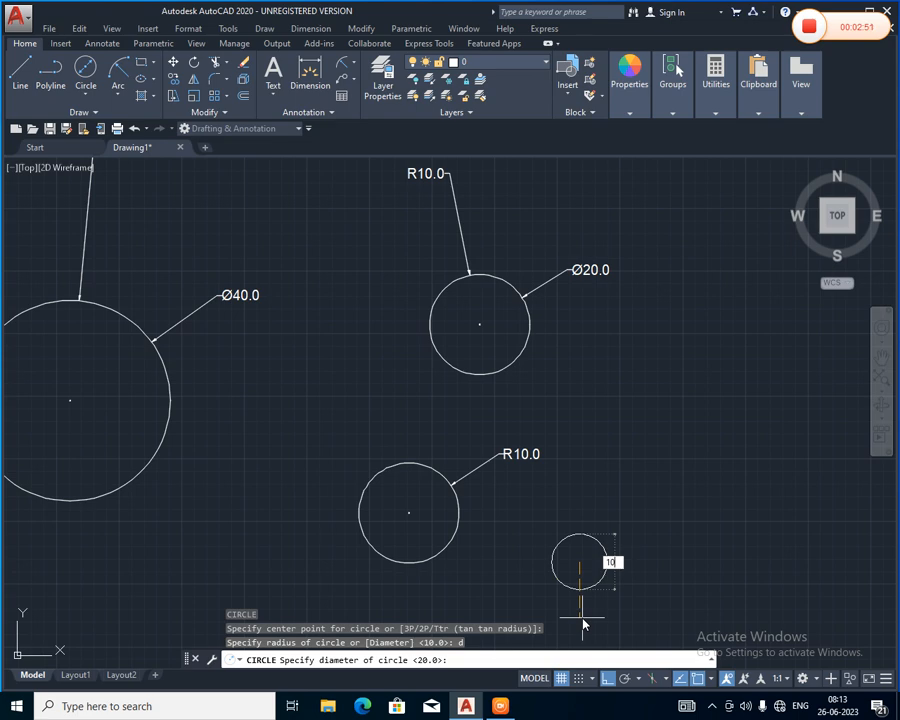
pyautogui.press('Return')
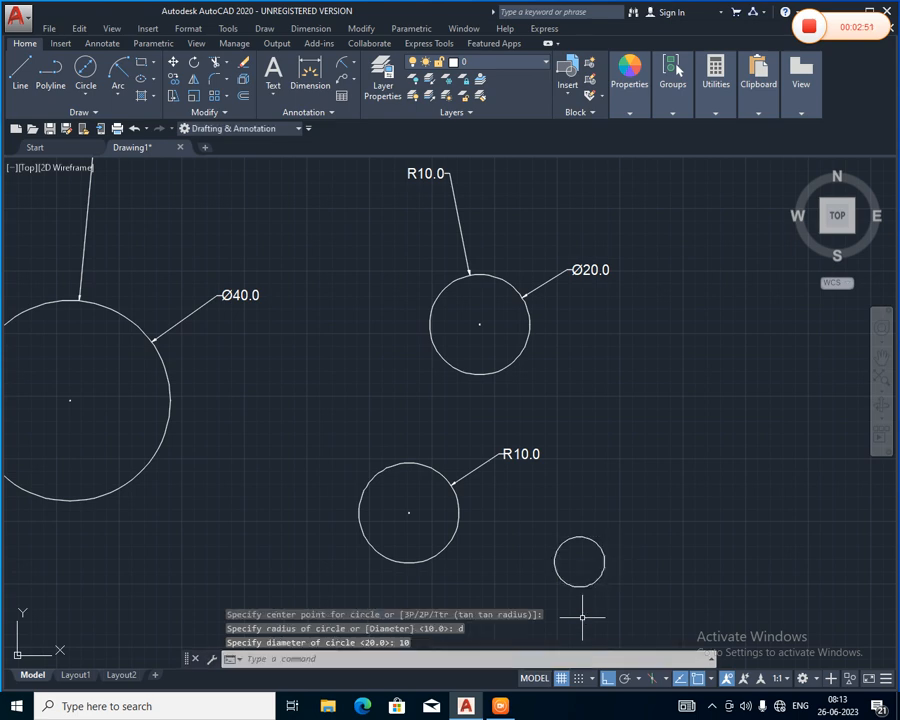
# Step: Add a radius dimension at the upper right of the smallest circle and a diameter dimension to its right
pyautogui.click(355, 69)
pyautogui.click(368, 201)
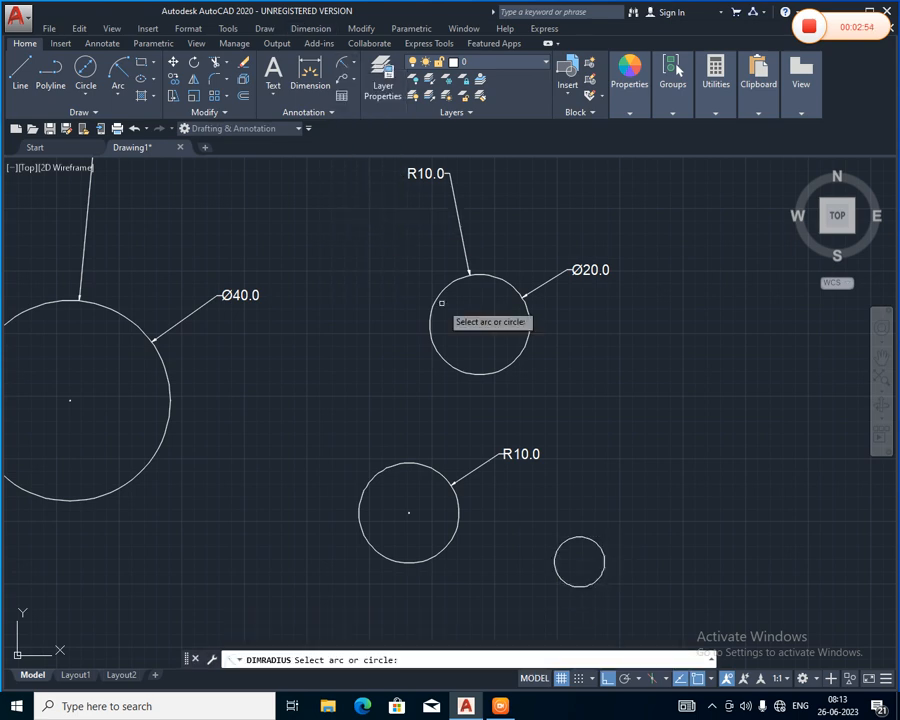
pyautogui.click(592, 545)
pyautogui.click(618, 502)
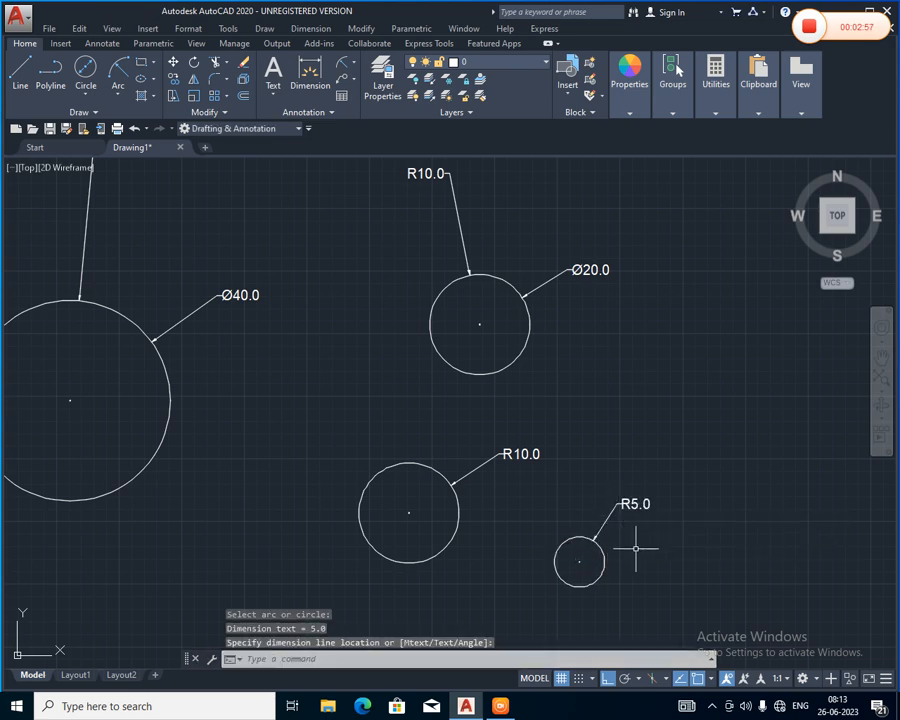
pyautogui.click(356, 69)
pyautogui.click(366, 229)
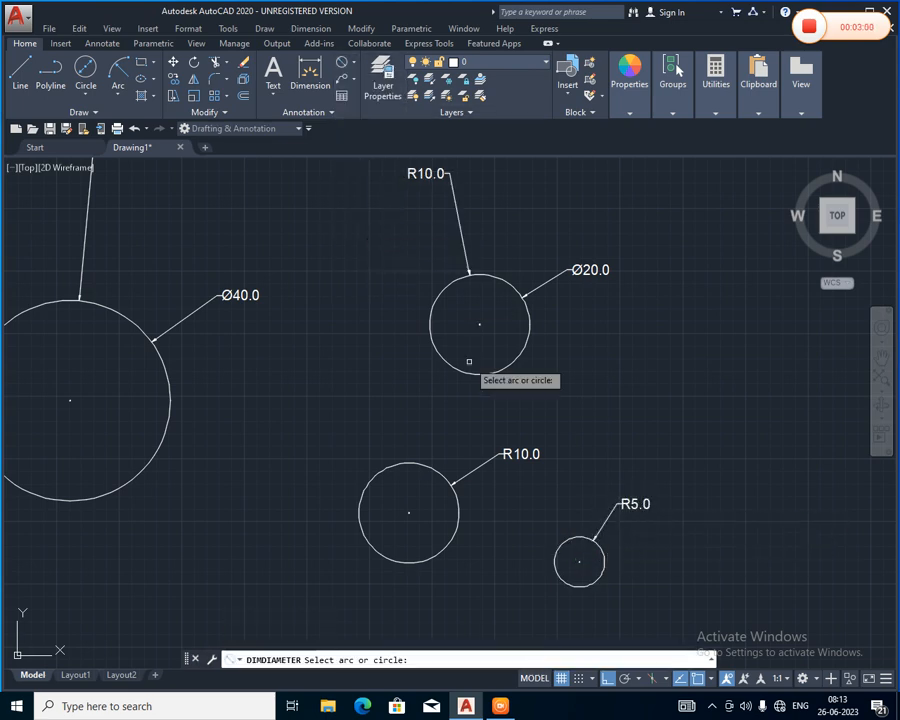
pyautogui.click(600, 566)
pyautogui.click(657, 563)
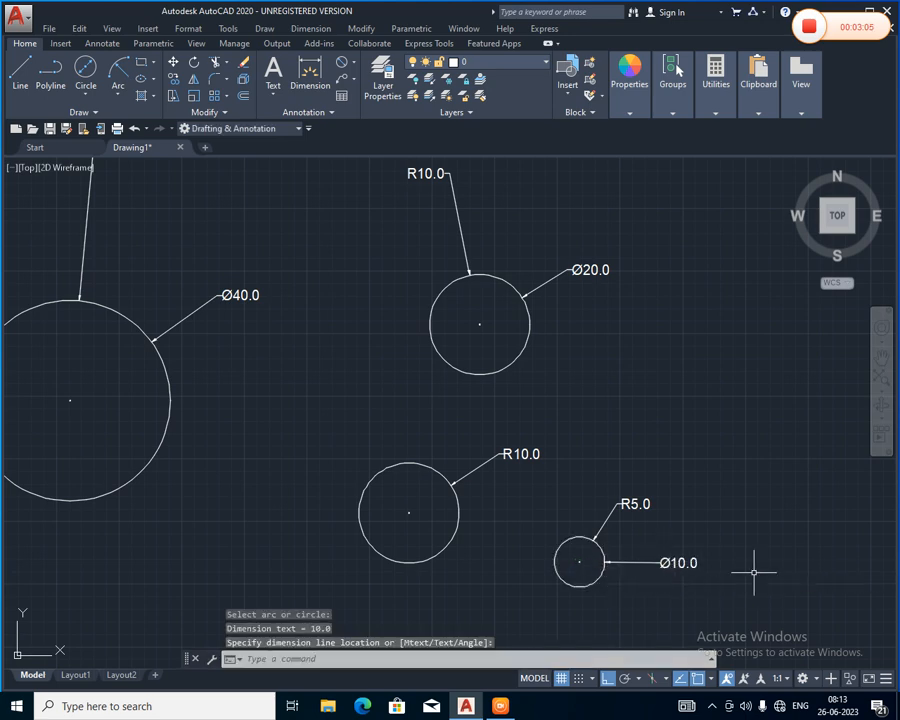
pyautogui.scroll(-5, 680, 475)
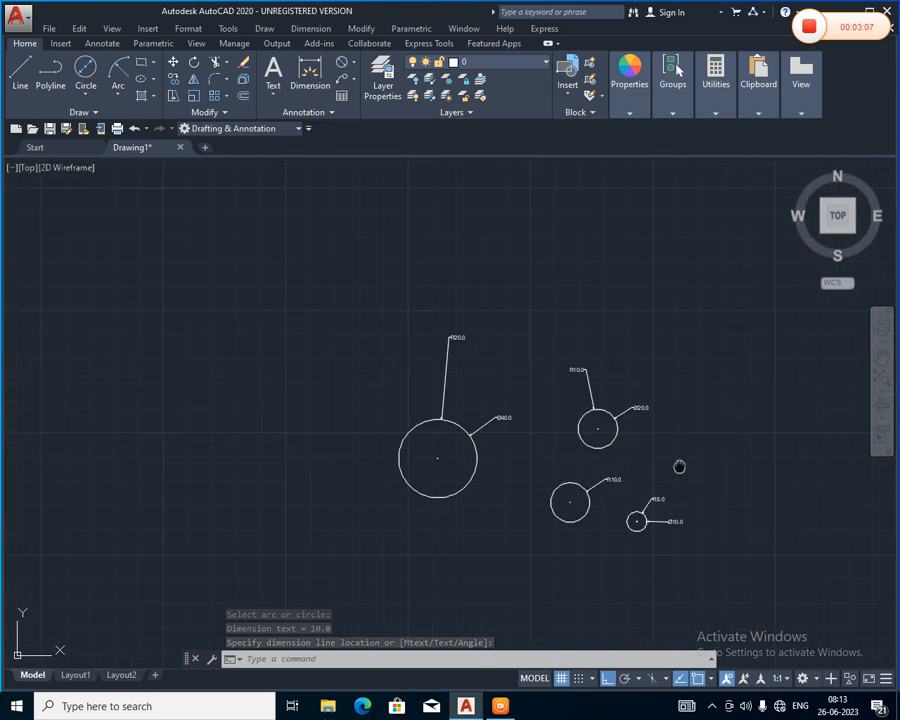
pyautogui.moveTo(505, 421); pyautogui.dragTo(319, 380, button='middle')
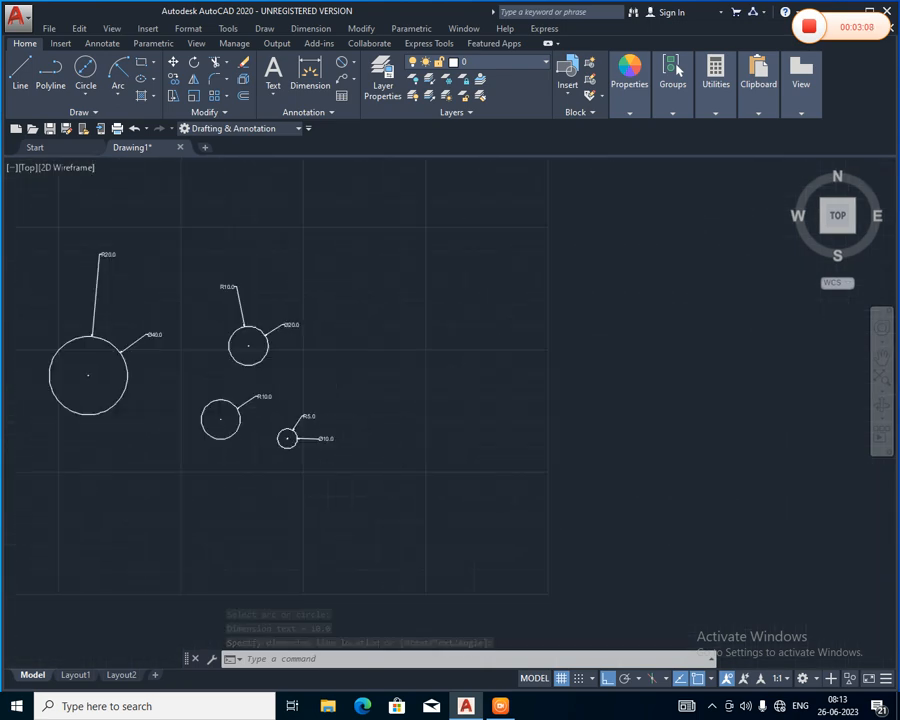
pyautogui.click(94, 96)
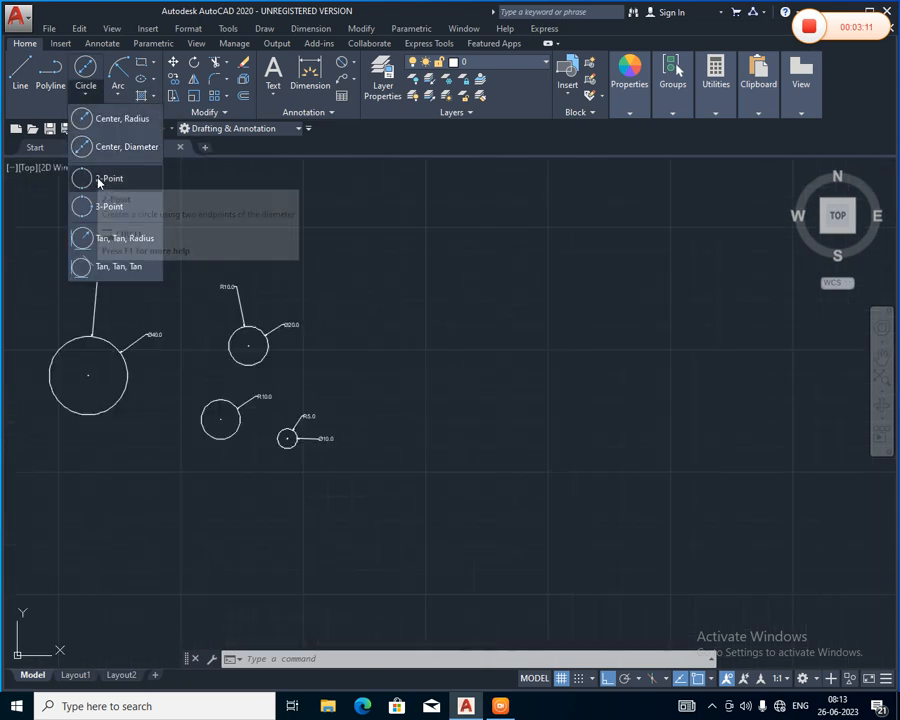
pyautogui.click(451, 285)
pyautogui.click(451, 285)
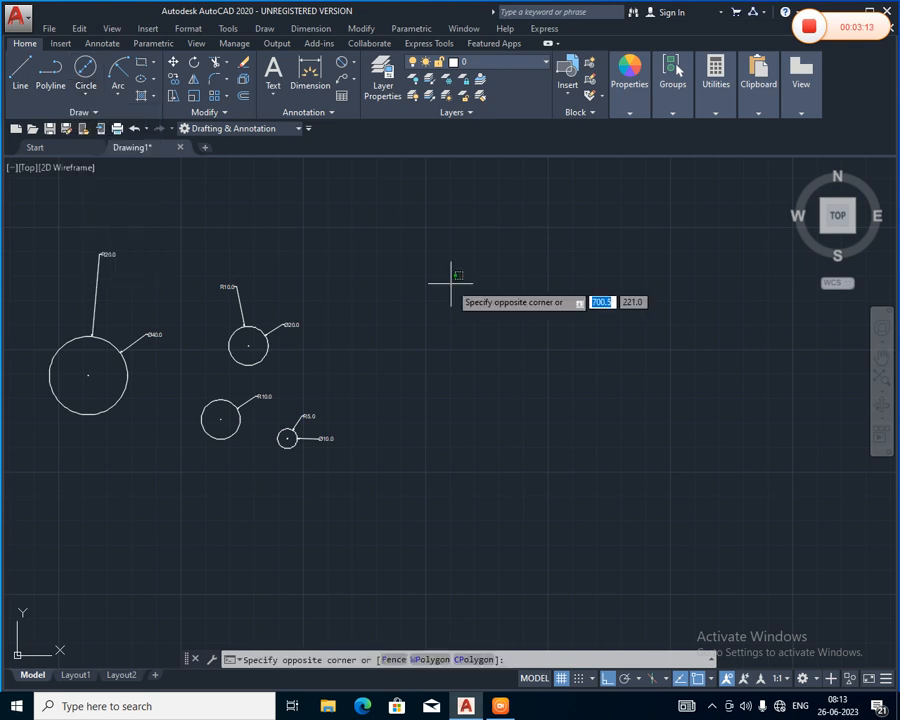
pyautogui.click(448, 284)
# Step: Draw a single horizontal line in the empty area to the right of the dimensioned circles
pyautogui.click(32, 66)
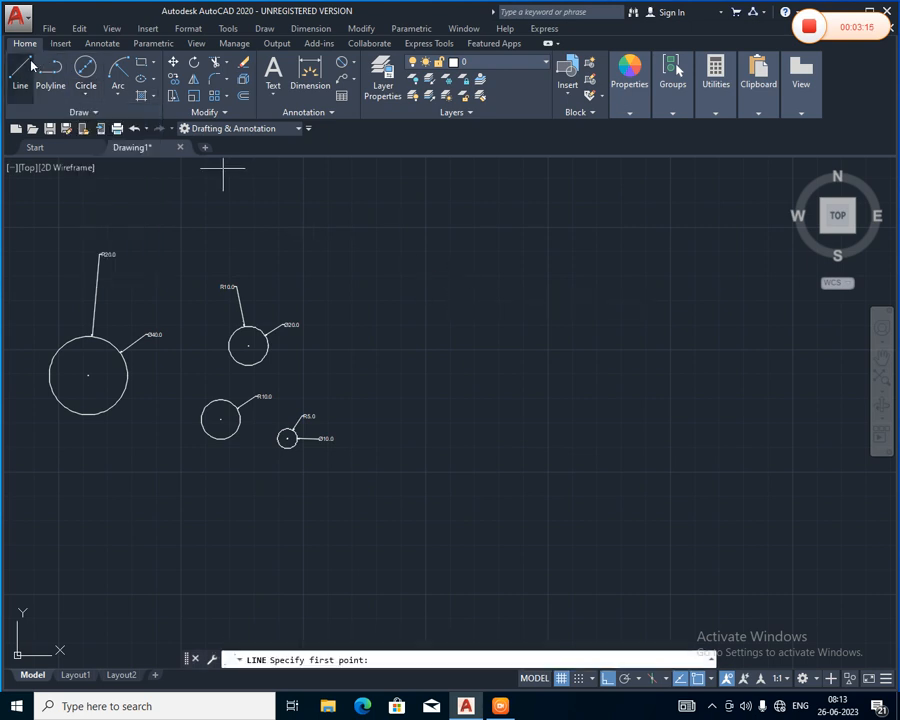
pyautogui.click(473, 372)
pyautogui.click(547, 372)
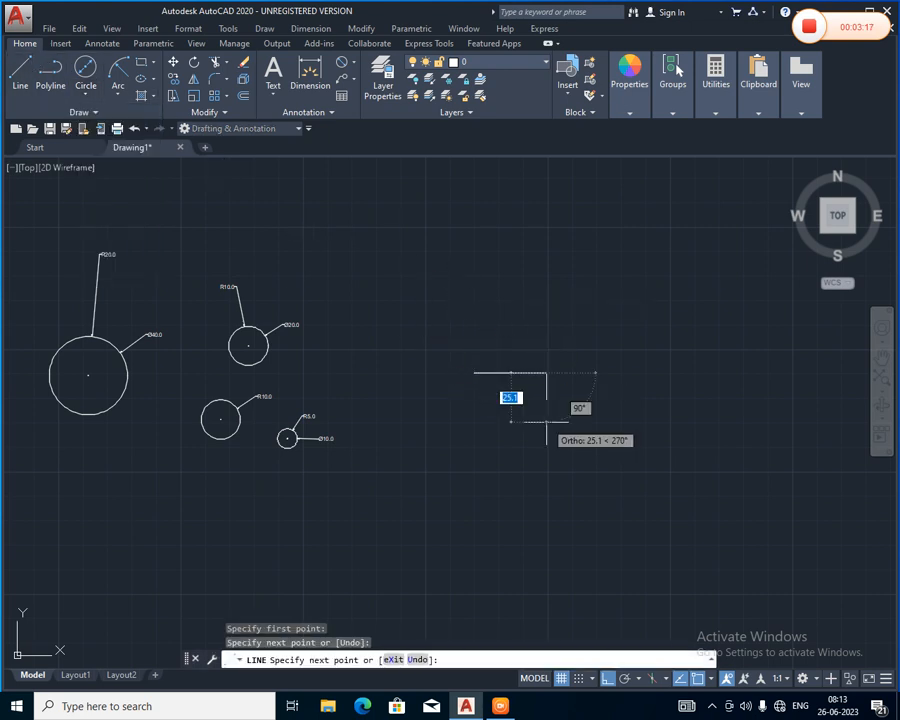
pyautogui.press('Return')
# Step: Draw a 2-Point circle using the two endpoints of the horizontal line as its diameter
pyautogui.scroll(2, 546, 422)
pyautogui.scroll(2, 522, 368)
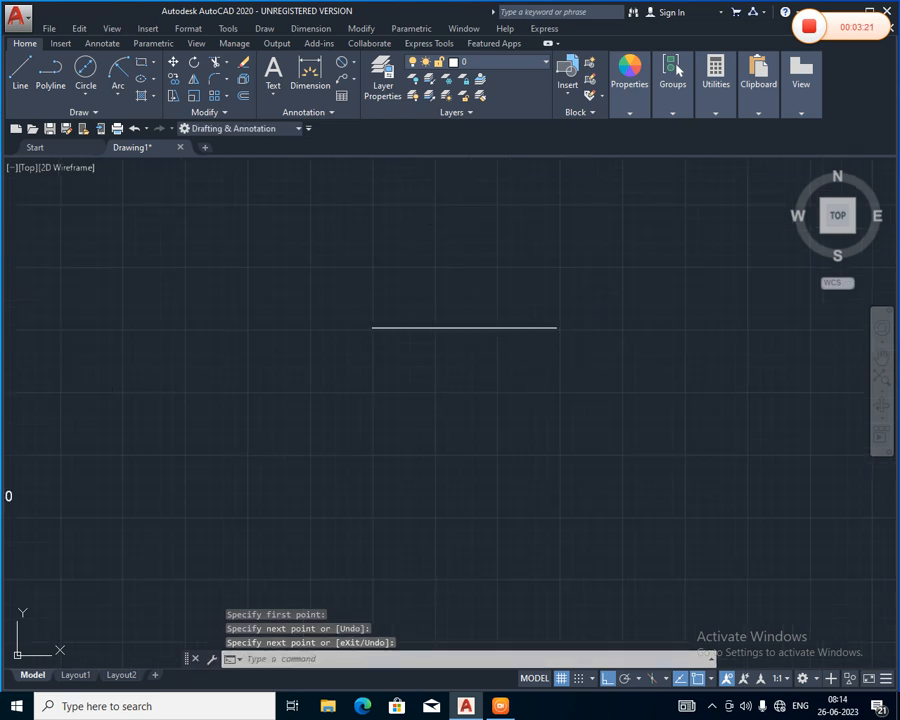
pyautogui.click(89, 98)
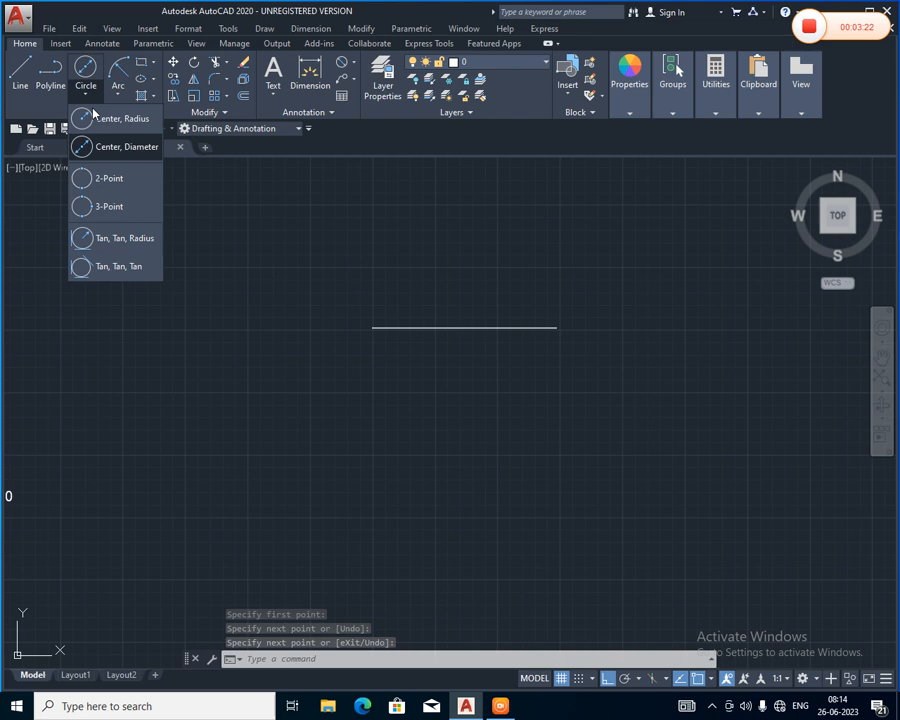
pyautogui.click(104, 177)
pyautogui.click(372, 327)
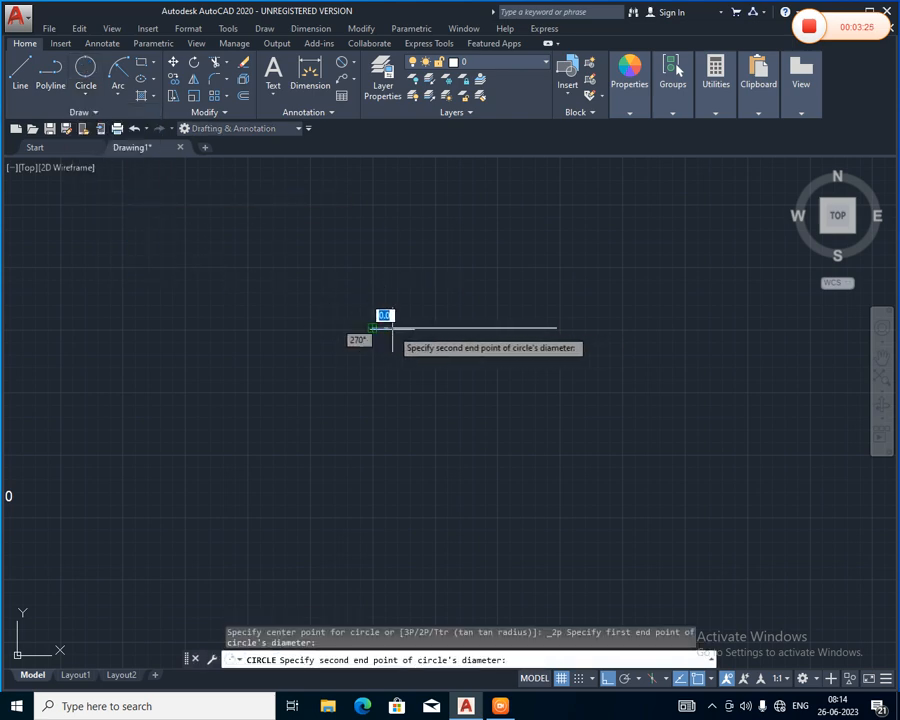
pyautogui.click(556, 327)
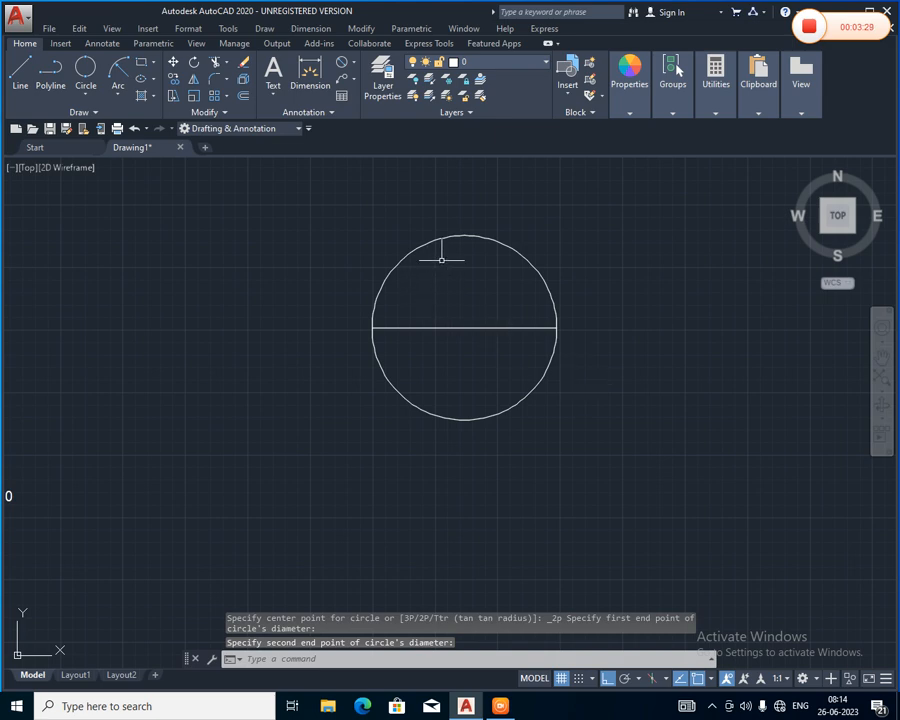
# Step: Draw a smaller circle with the 2P option below the circle with the line, picking both diameter ends freely
pyautogui.click(555, 342)
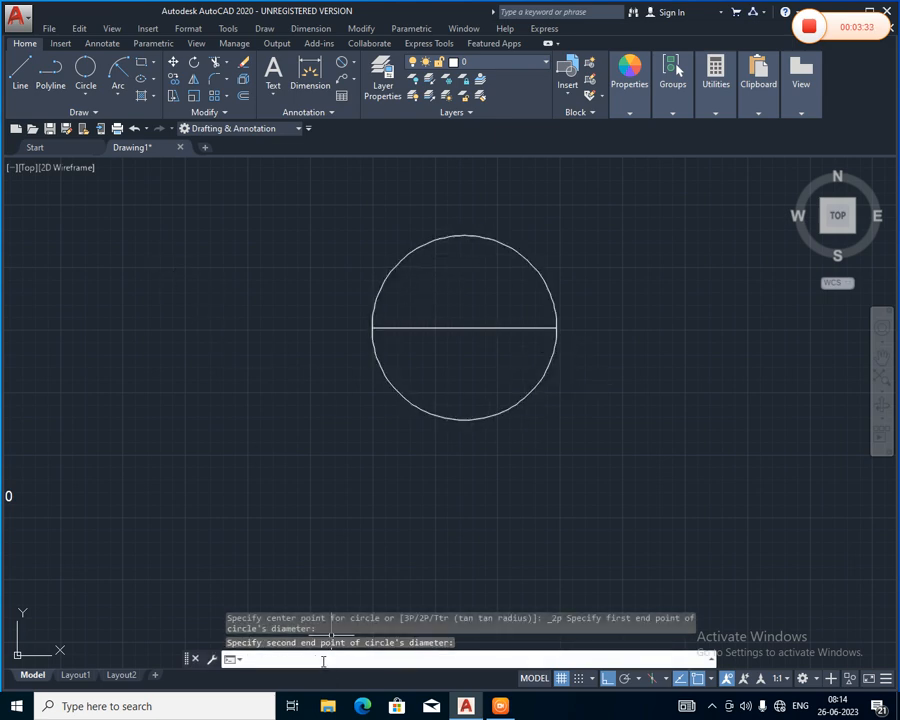
pyautogui.write('c')
pyautogui.press('Return')
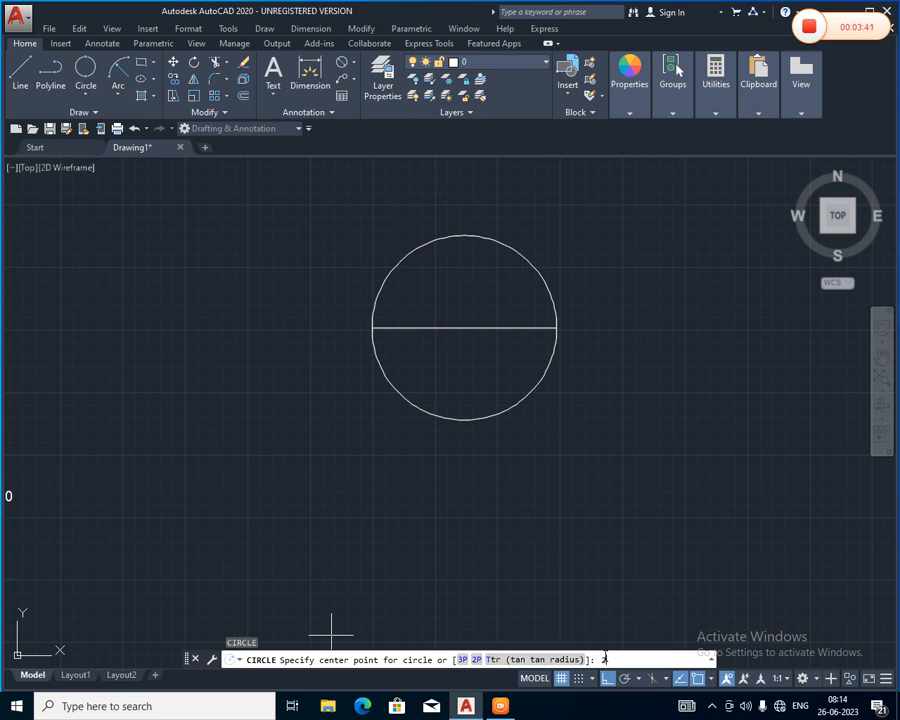
pyautogui.write('2p')
pyautogui.press('Return')
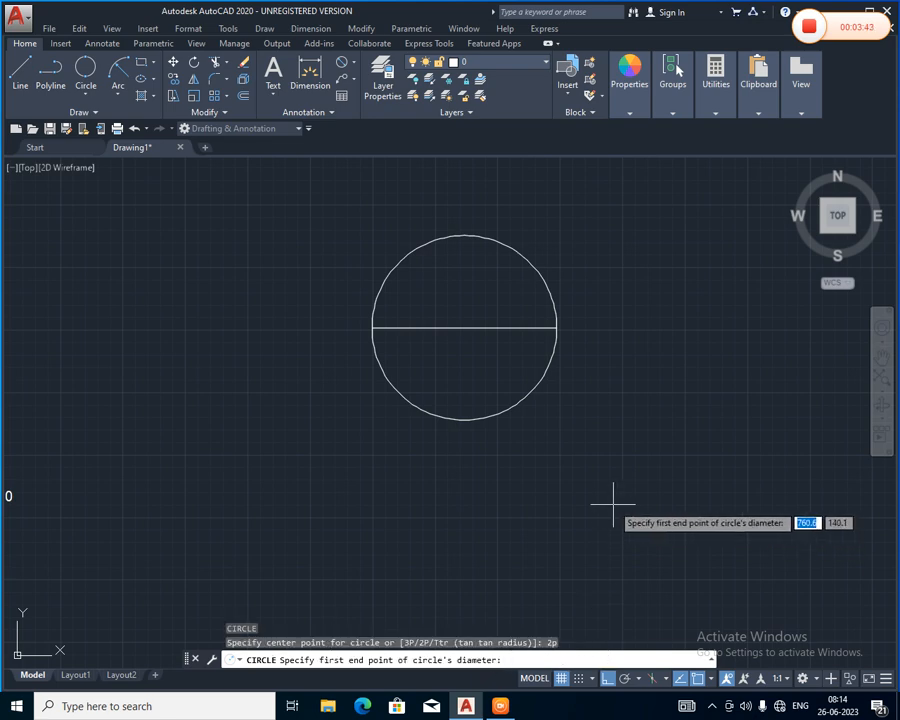
pyautogui.click(402, 524)
pyautogui.click(530, 546)
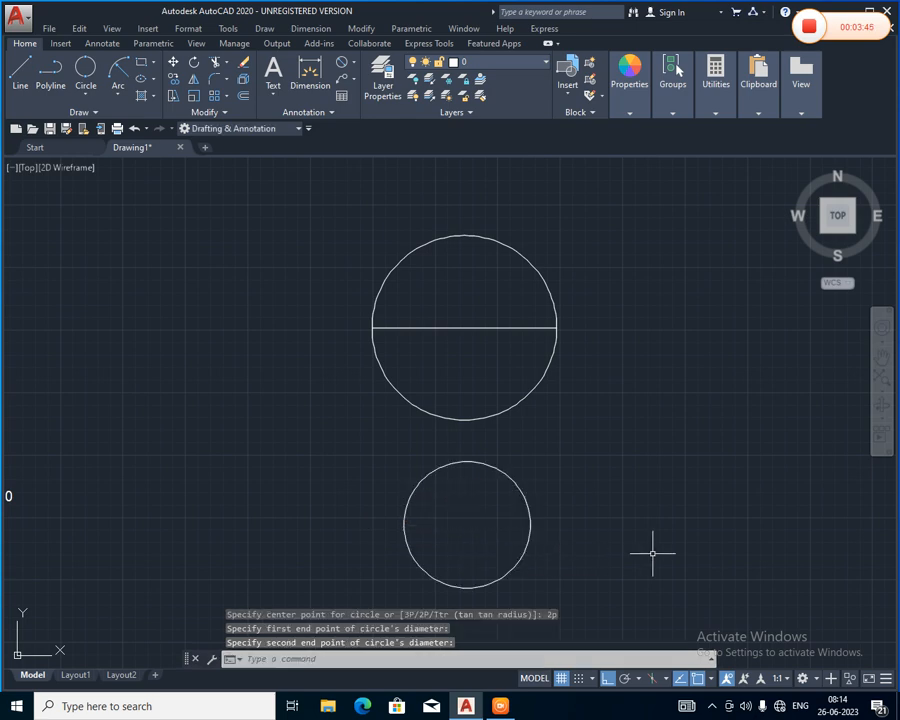
# Step: Draw a second horizontal line to the left of the smaller two-point circle
pyautogui.click(20, 70)
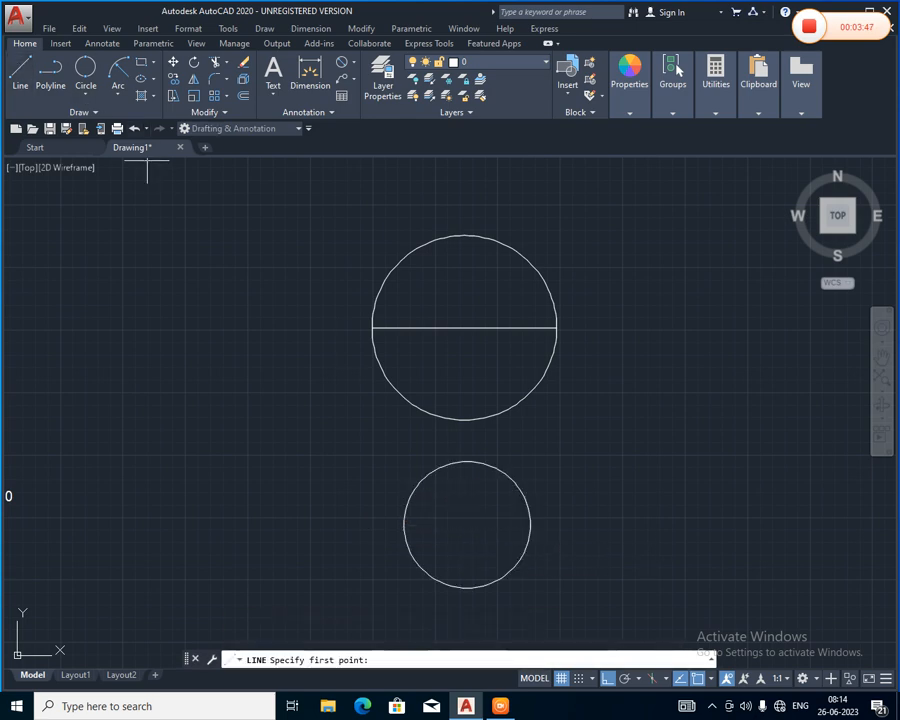
pyautogui.click(109, 486)
pyautogui.click(253, 491)
pyautogui.press('Return')
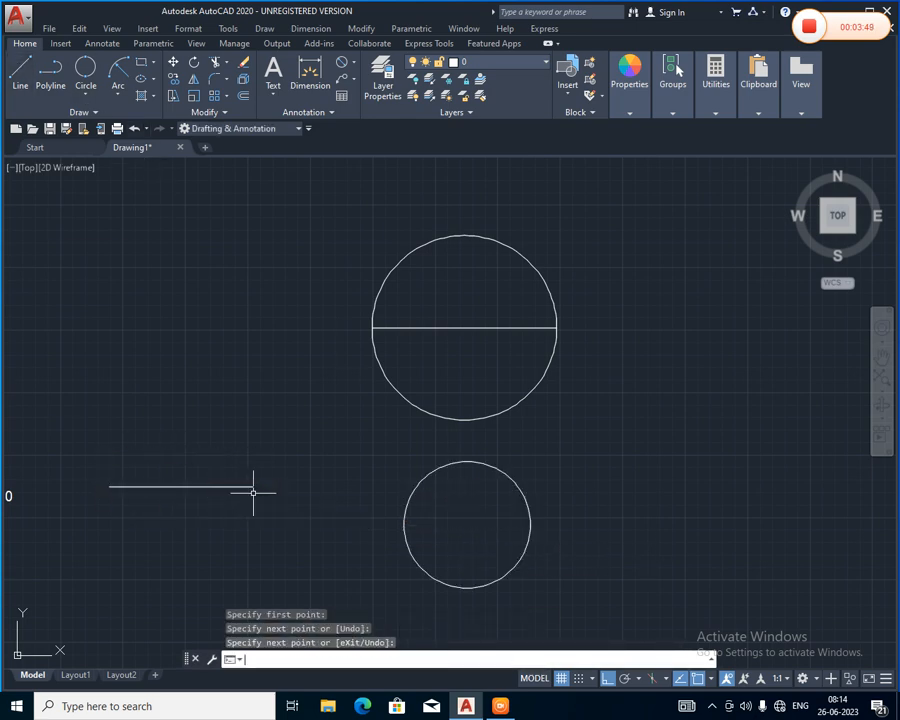
# Step: Draw a circle with the 2P option through the left and right endpoints of the new horizontal line
pyautogui.click(293, 660)
pyautogui.write('c')
pyautogui.press('Return')
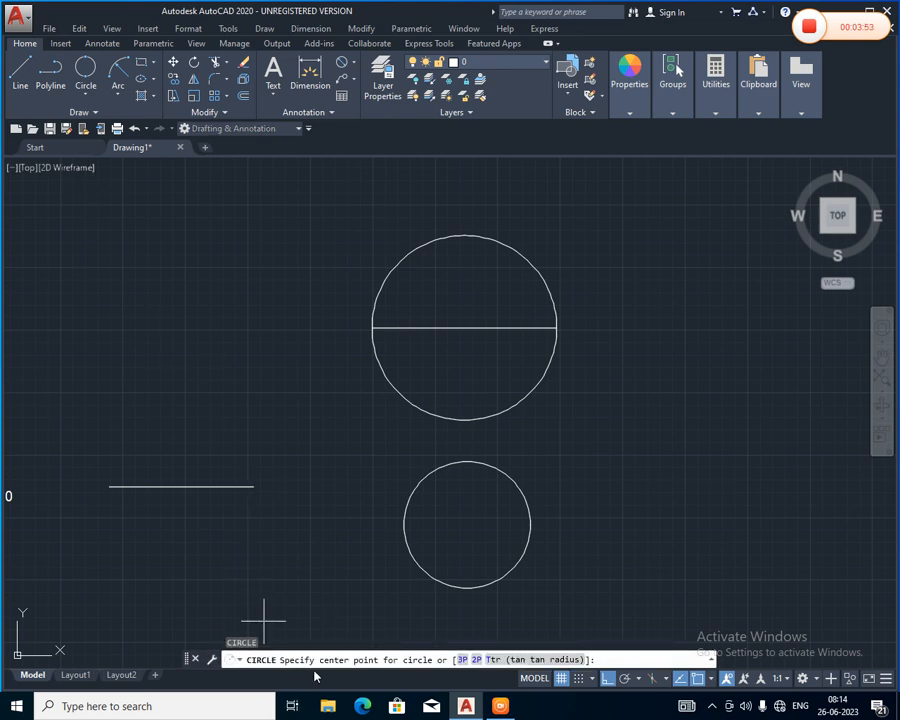
pyautogui.click(476, 660)
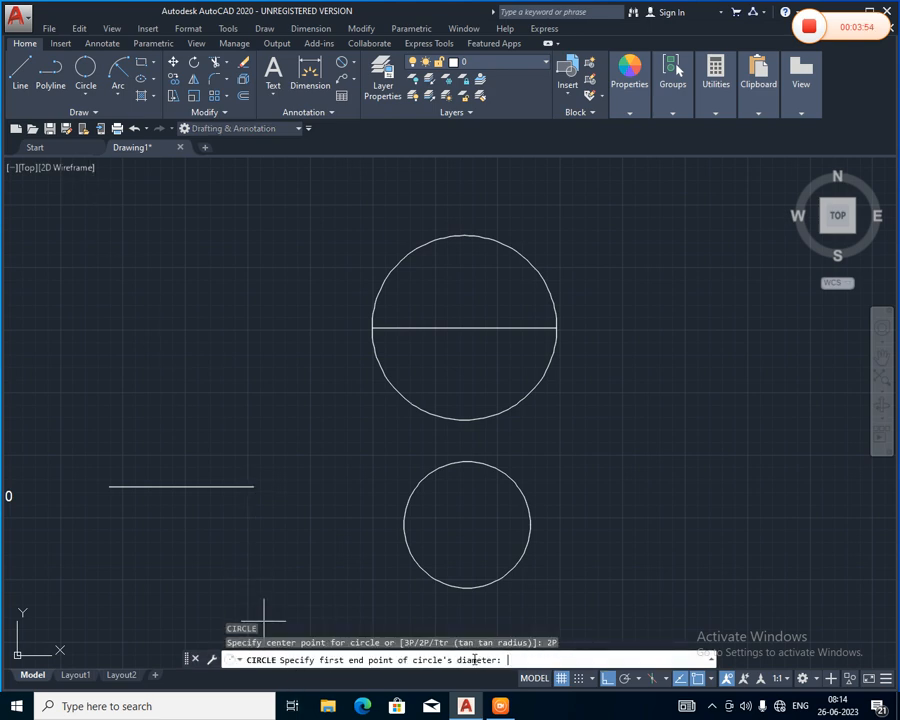
pyautogui.click(109, 487)
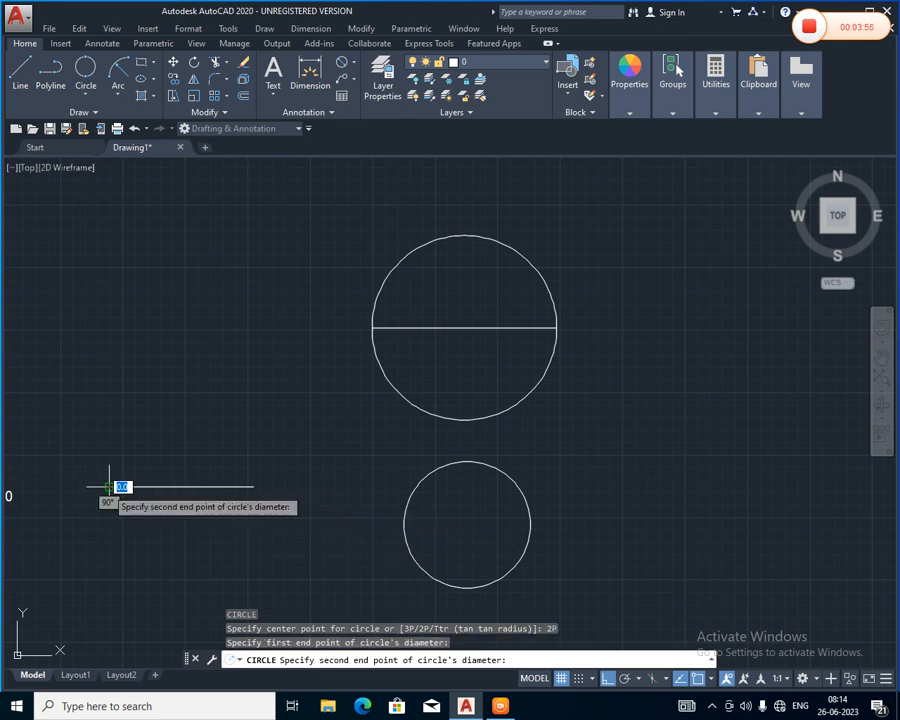
pyautogui.click(253, 487)
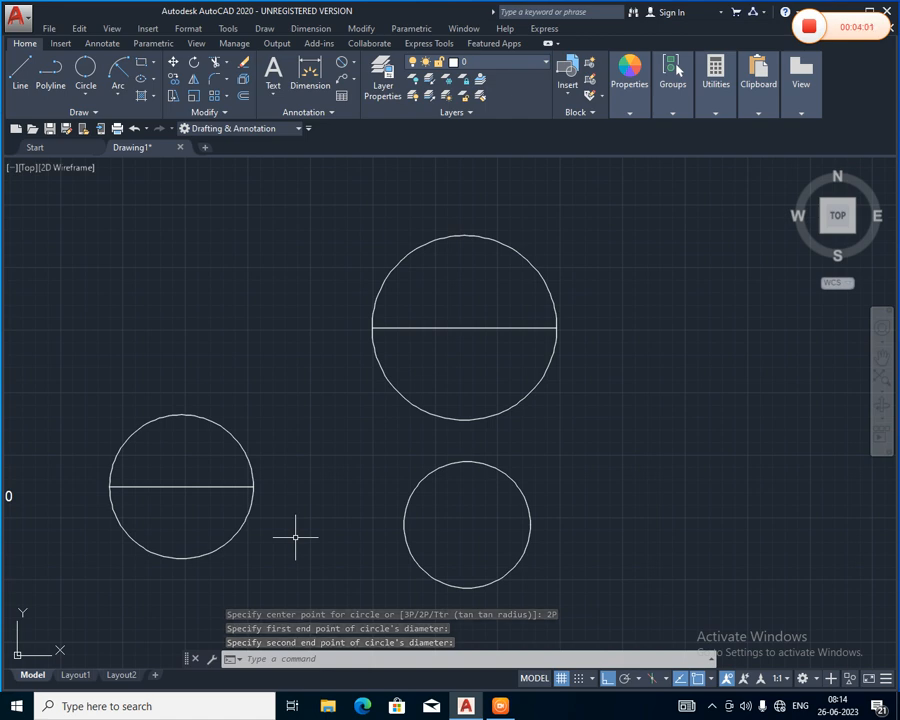
# Step: Draw a closed triangle with a horizontal base to the right of the two-point circles, turning Ortho off for the sloping sides
pyautogui.scroll(-2, 244, 295)
pyautogui.moveTo(244, 295)
pyautogui.mouseDown(button='middle')
pyautogui.moveTo(207, 344)
pyautogui.moveTo(110, 366)
pyautogui.moveTo(58, 335)
pyautogui.moveTo(30, 296)
pyautogui.mouseUp(button='middle')
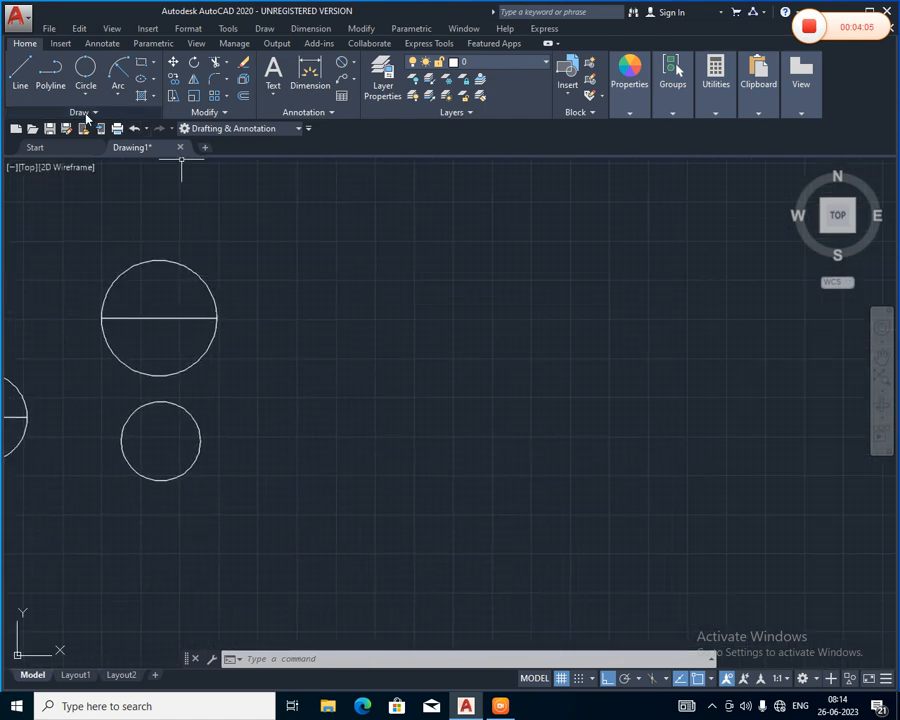
pyautogui.click(20, 70)
pyautogui.click(336, 392)
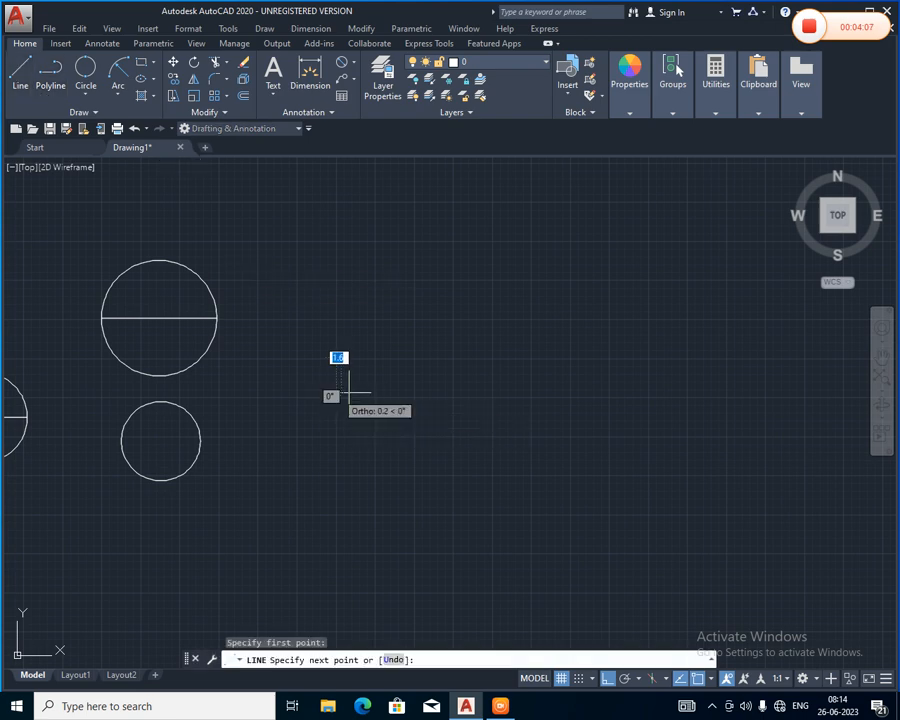
pyautogui.click(513, 392)
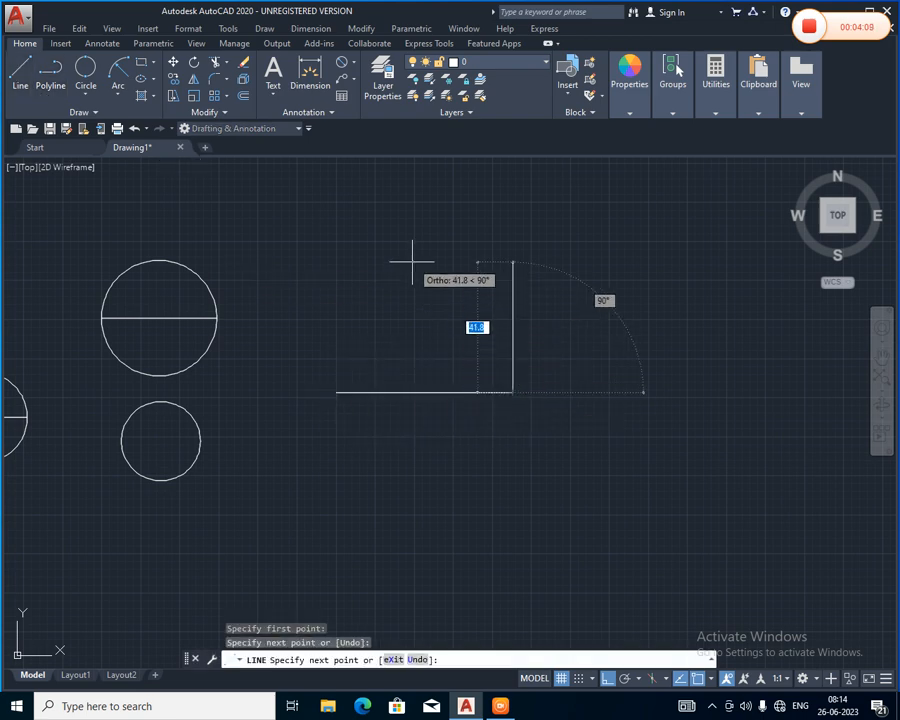
pyautogui.press('F8')
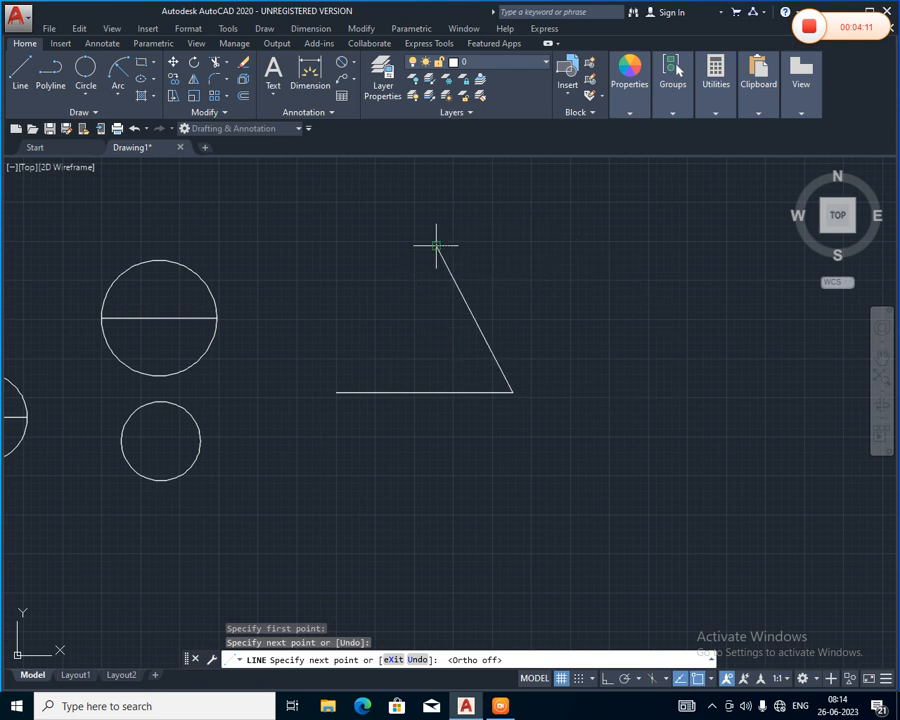
pyautogui.click(435, 244)
pyautogui.click(337, 392)
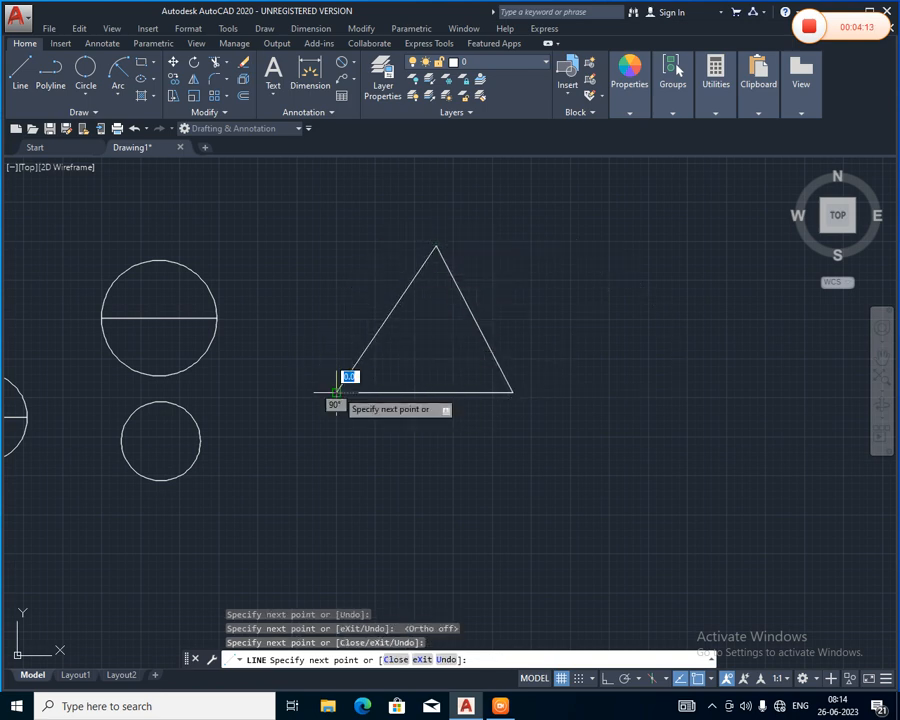
pyautogui.press('Return')
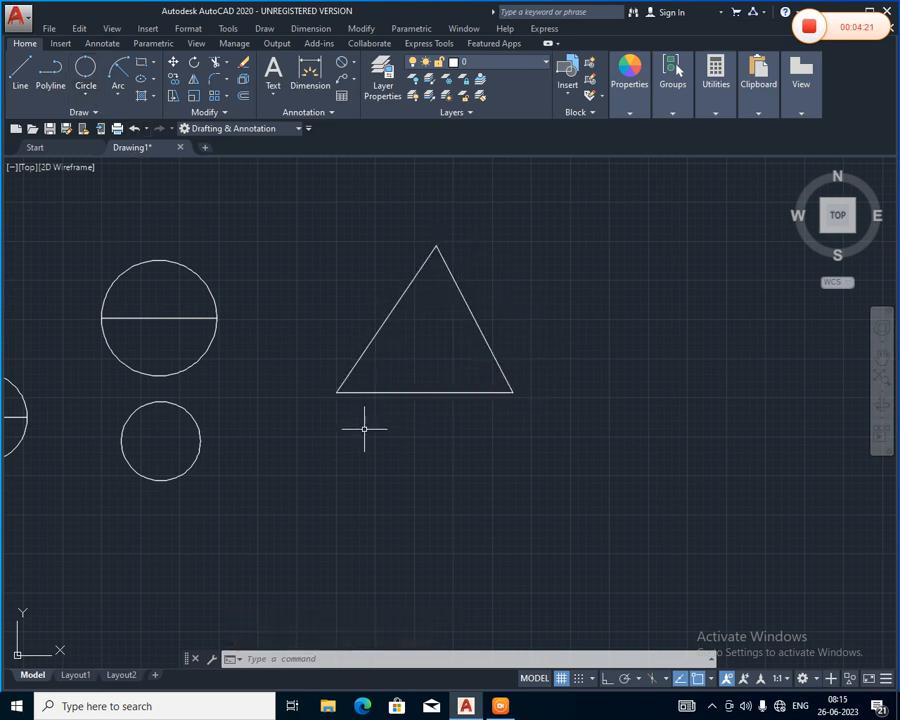
# Step: Draw a 3-Point circle through the three corners of the triangle with the horizontal base
pyautogui.click(85, 94)
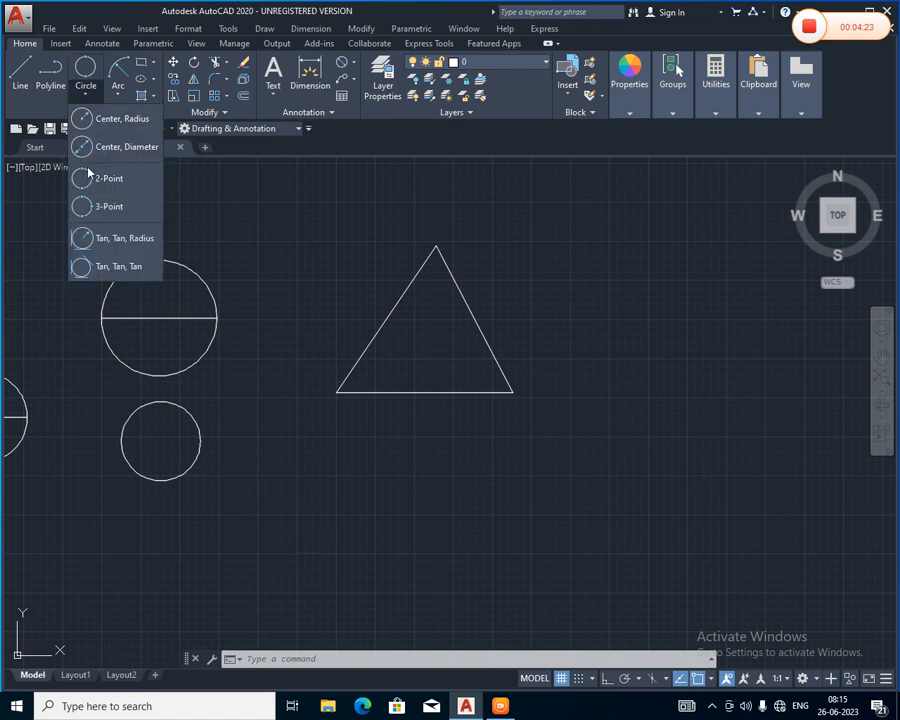
pyautogui.click(100, 206)
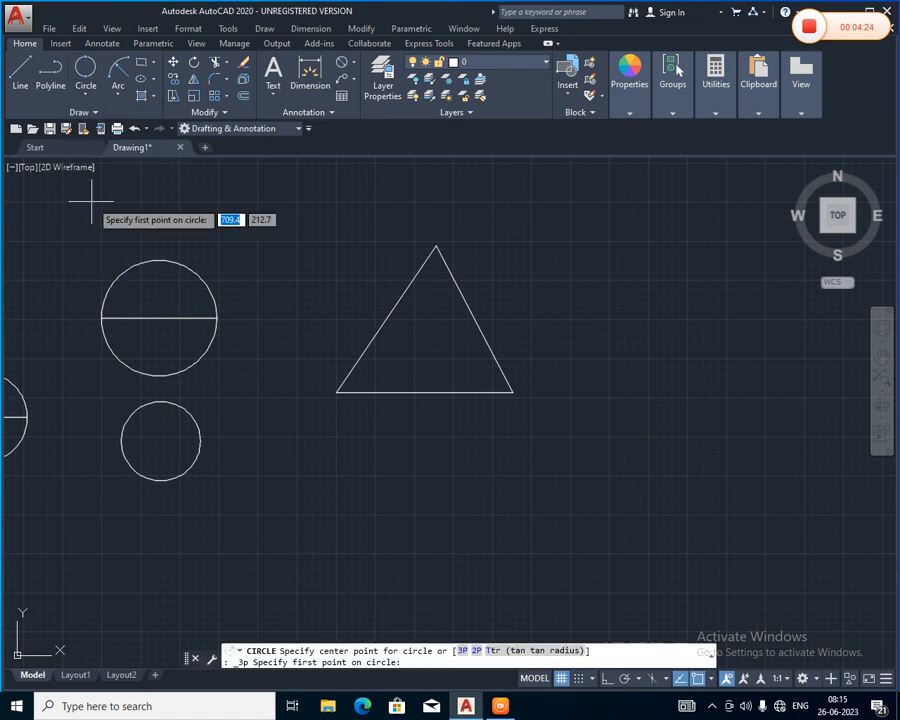
pyautogui.click(436, 245)
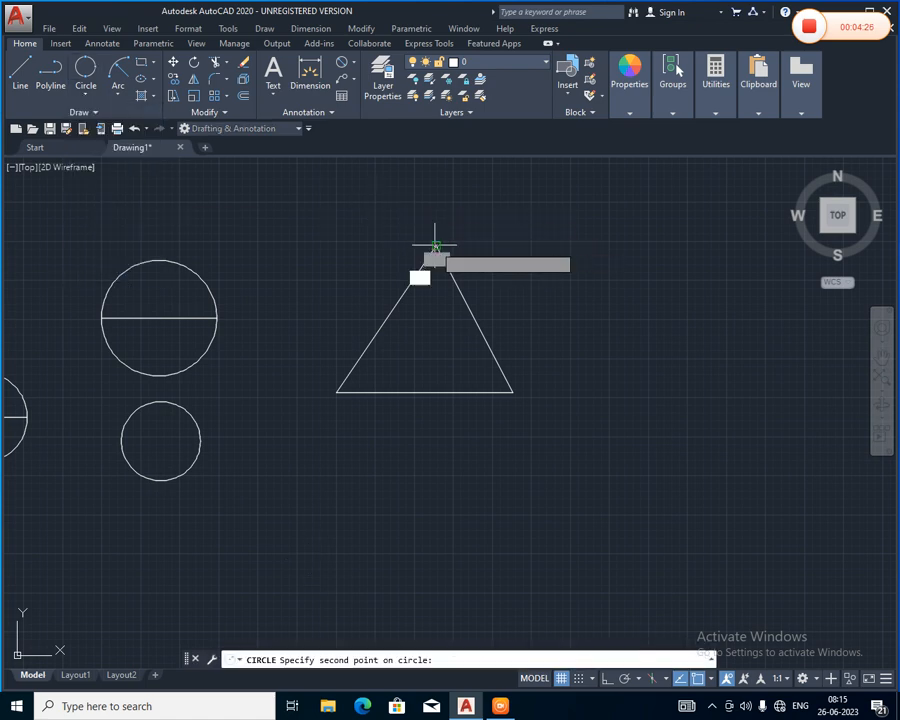
pyautogui.click(337, 392)
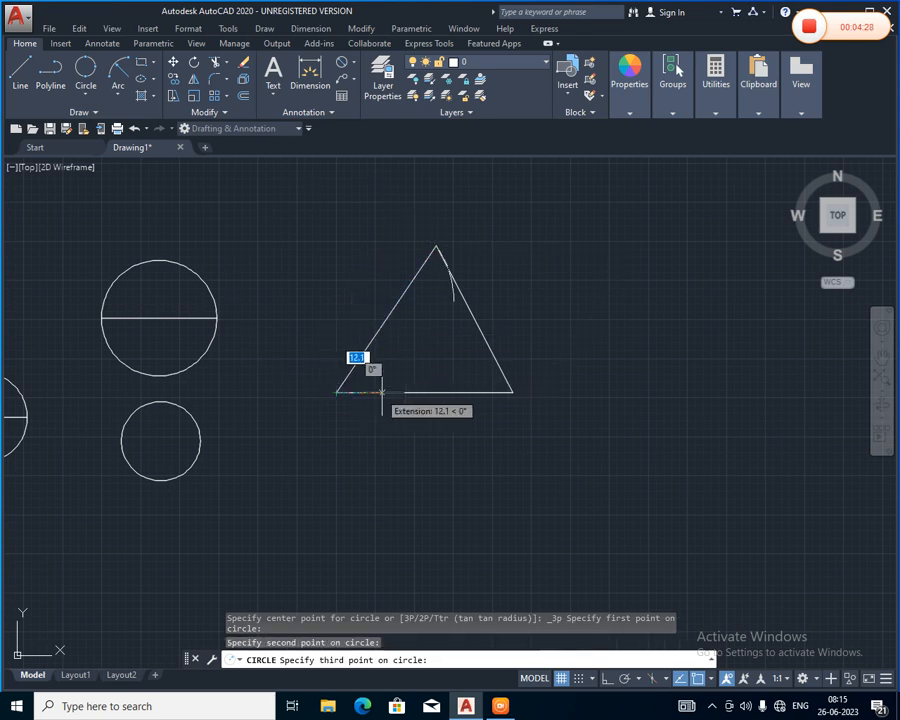
pyautogui.click(512, 392)
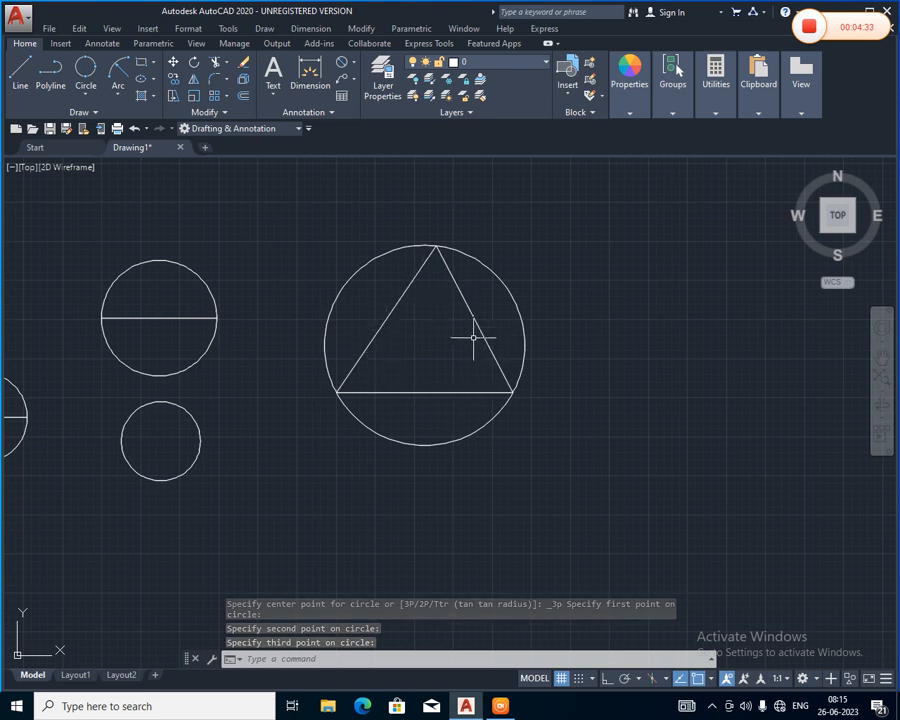
pyautogui.click(85, 95)
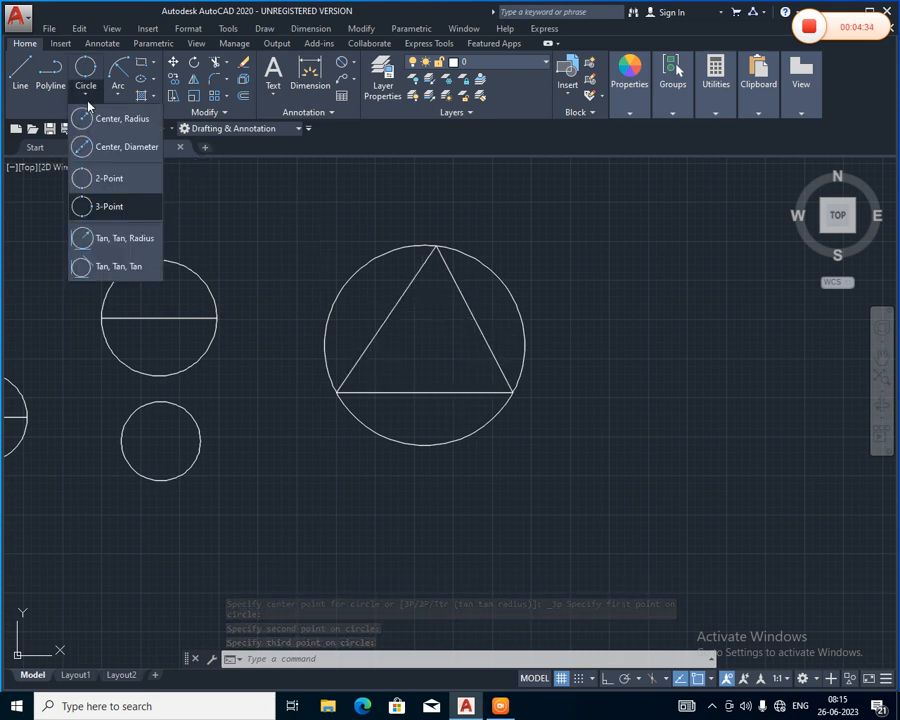
pyautogui.click(98, 203)
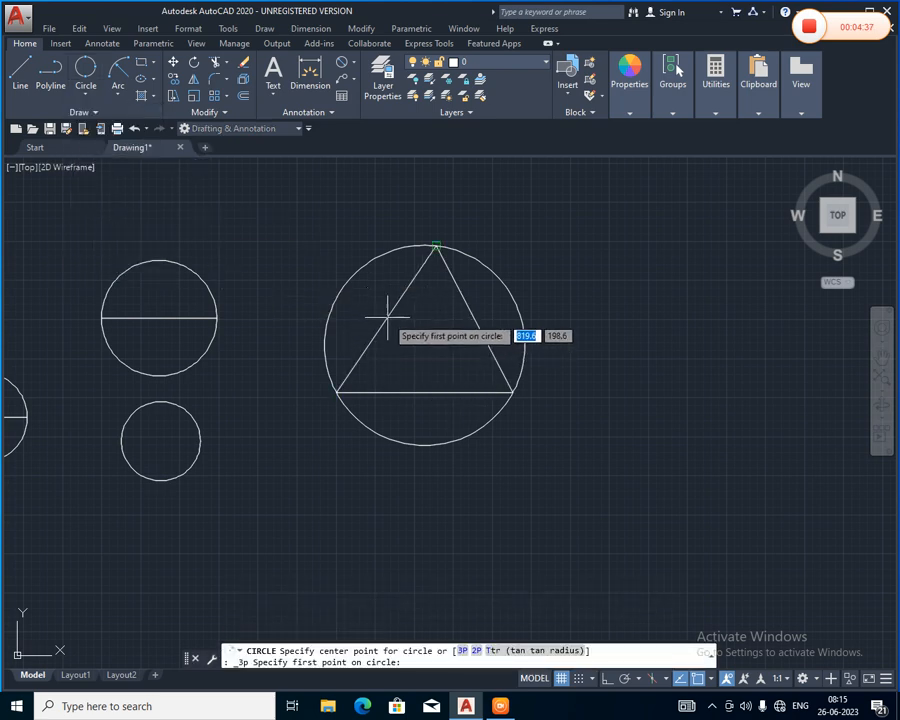
pyautogui.click(712, 679)
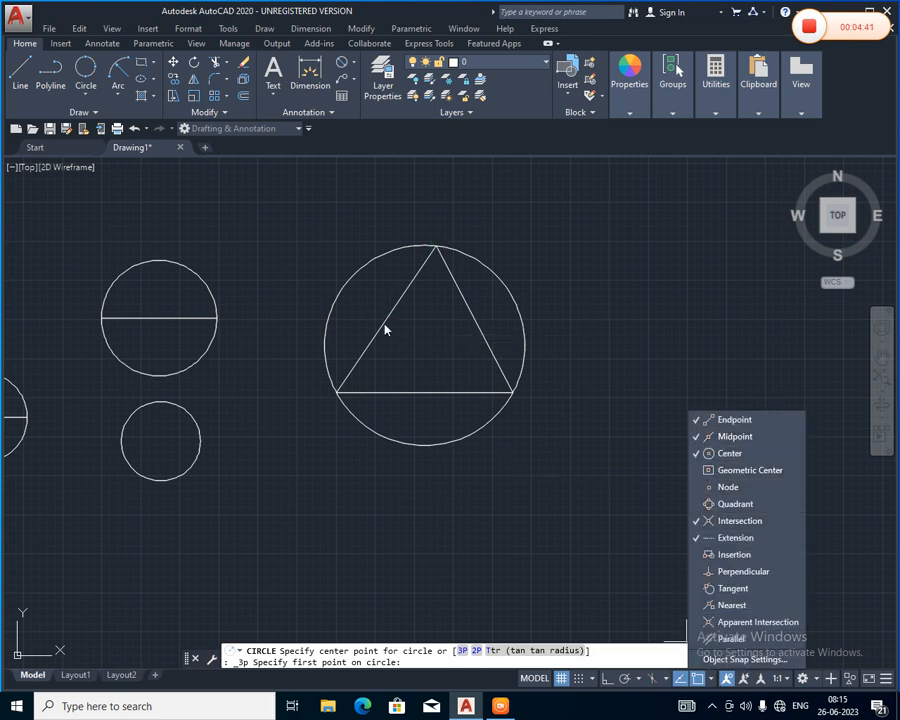
pyautogui.click(88, 86)
# Step: Draw a 3-Point circle inside the triangle through the midpoints of its three sides
pyautogui.click(86, 92)
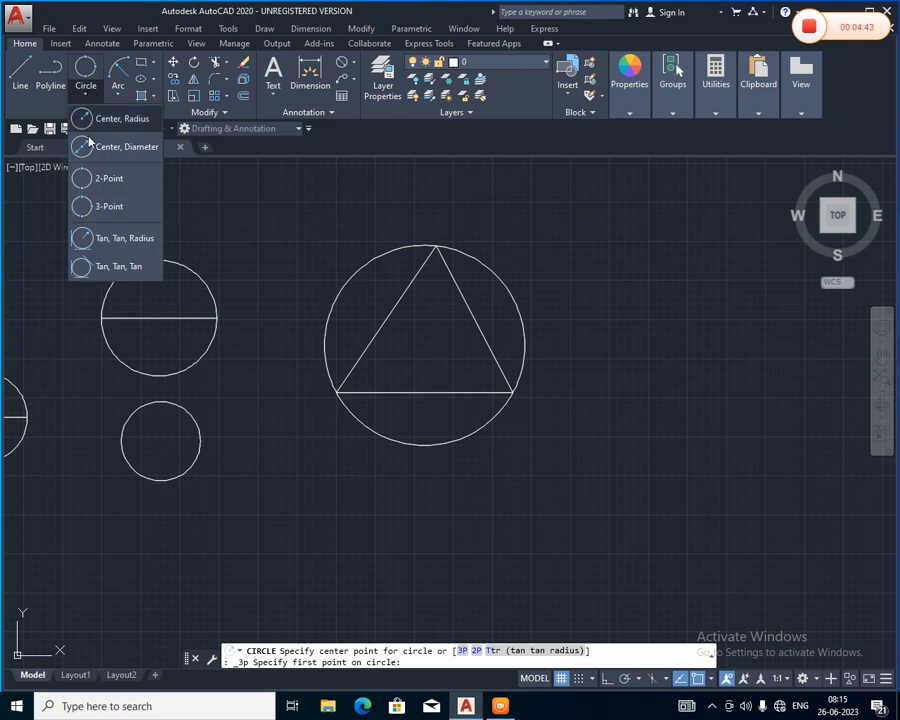
pyautogui.click(90, 215)
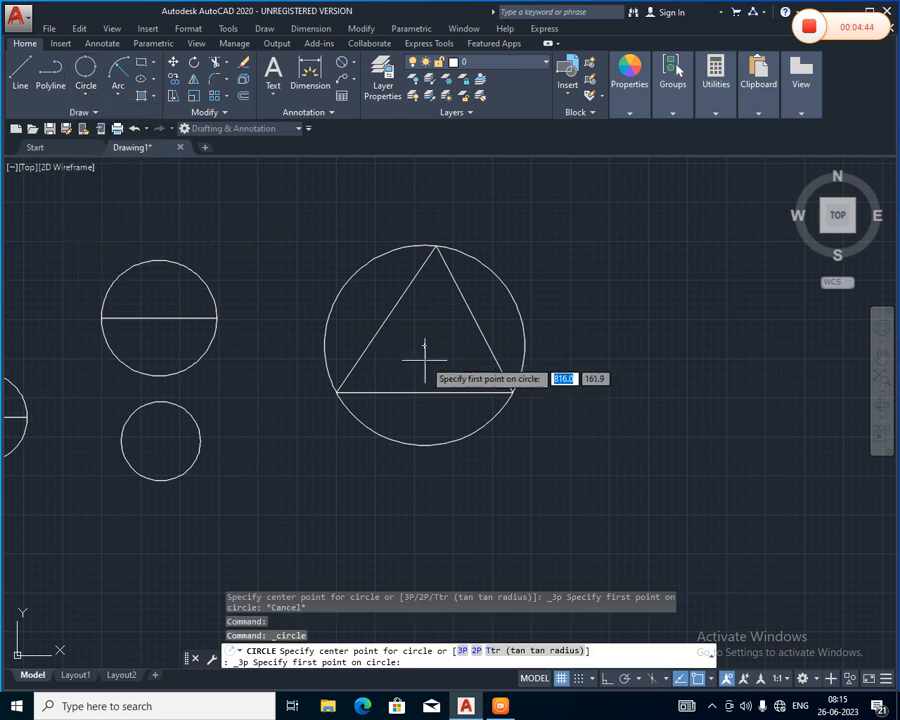
pyautogui.click(385, 320)
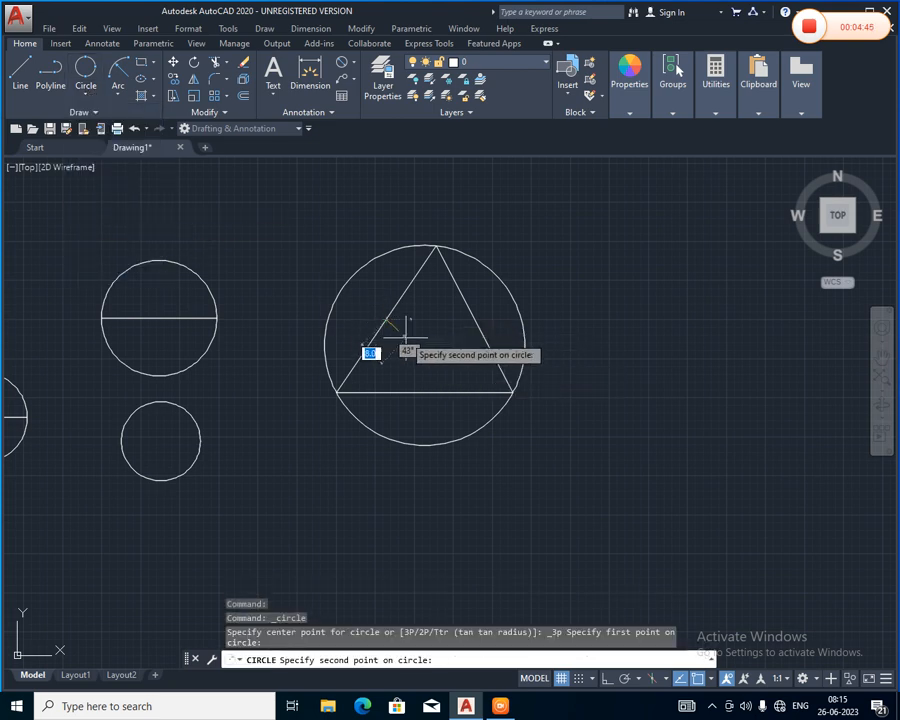
pyautogui.click(425, 392)
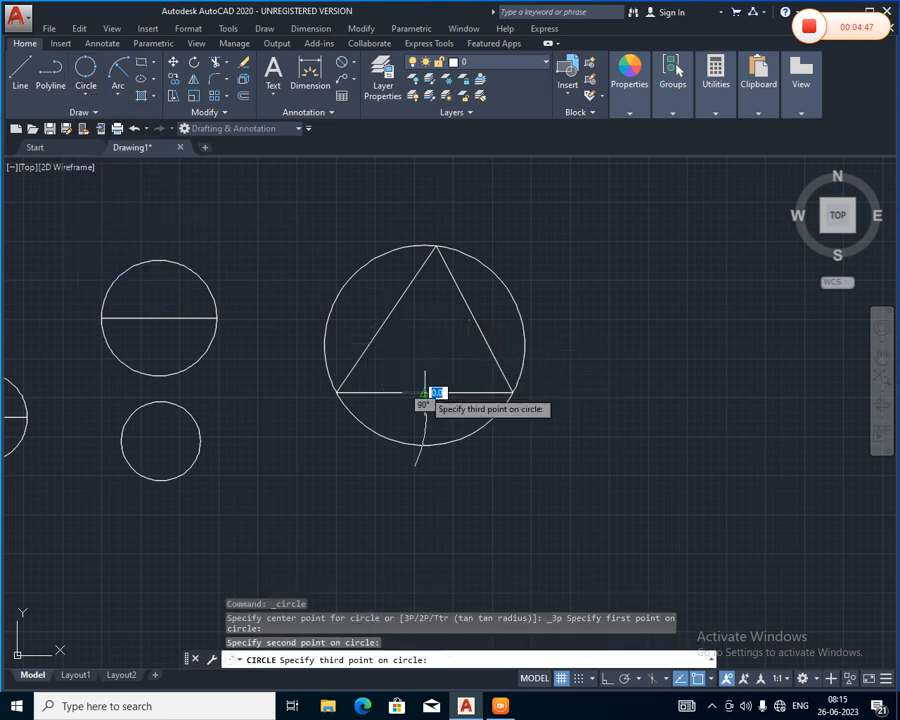
pyautogui.click(474, 321)
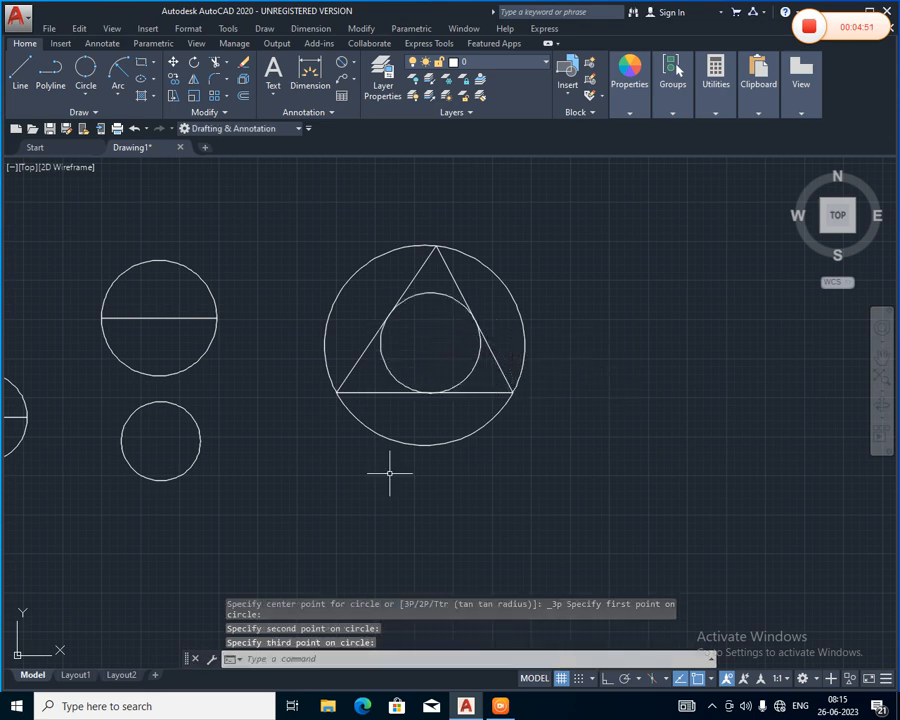
# Step: Draw a closed right-angled triangle below and to the right of the first triangle, with its vertical side on the right
pyautogui.moveTo(544, 464); pyautogui.dragTo(506, 358, button='middle')
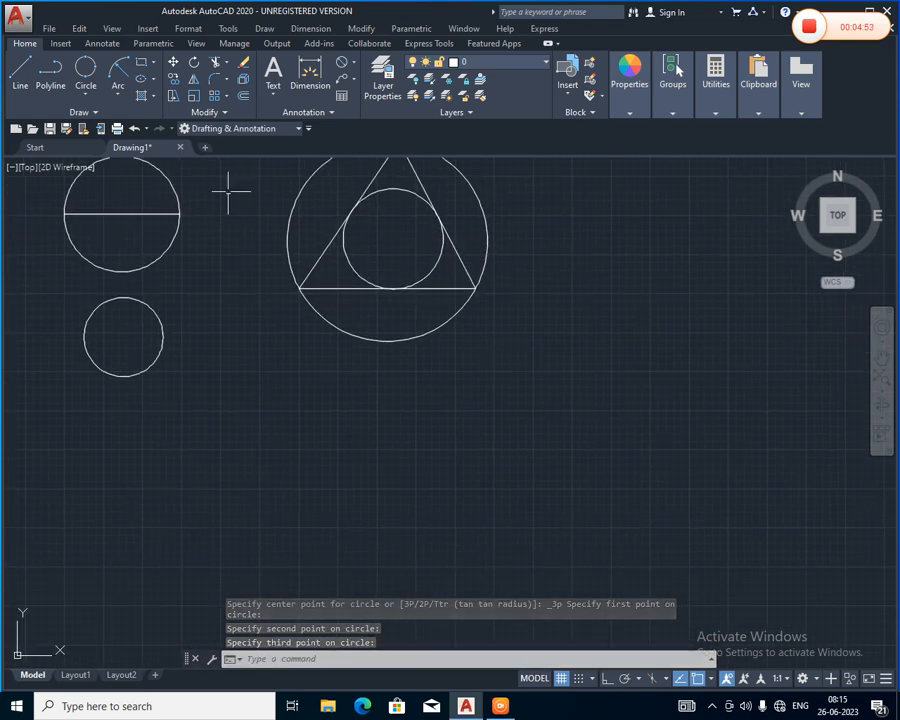
pyautogui.click(22, 72)
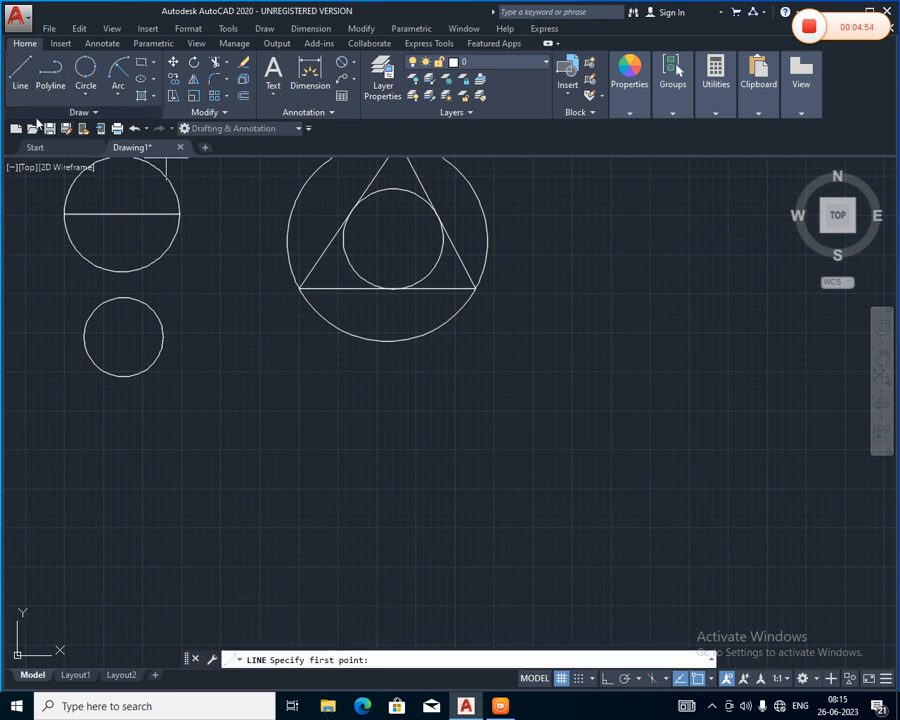
pyautogui.click(429, 486)
pyautogui.click(623, 487)
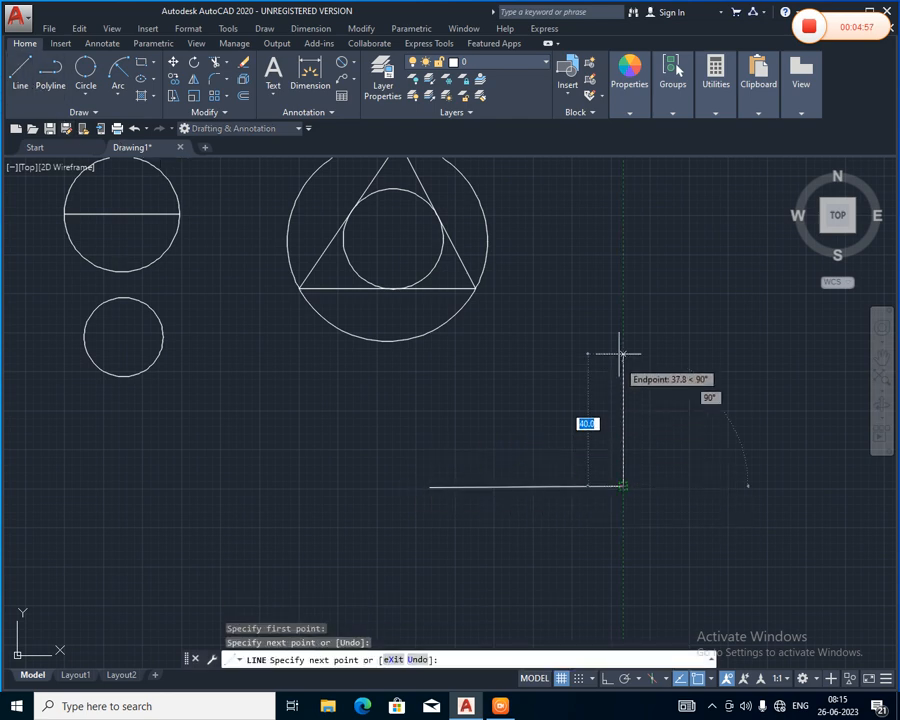
pyautogui.click(622, 329)
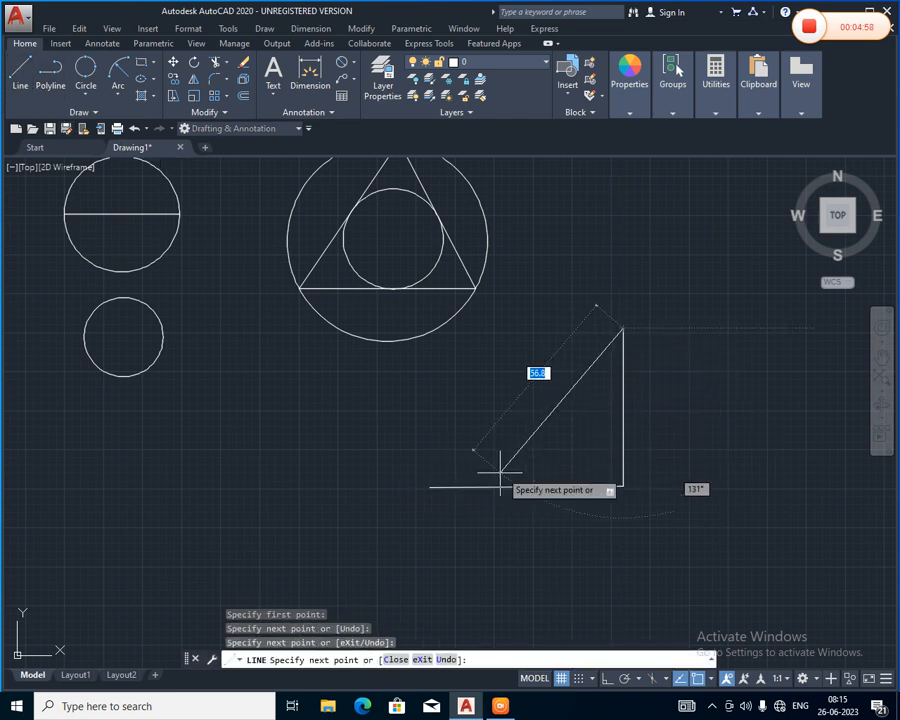
pyautogui.click(430, 486)
pyautogui.press('Return')
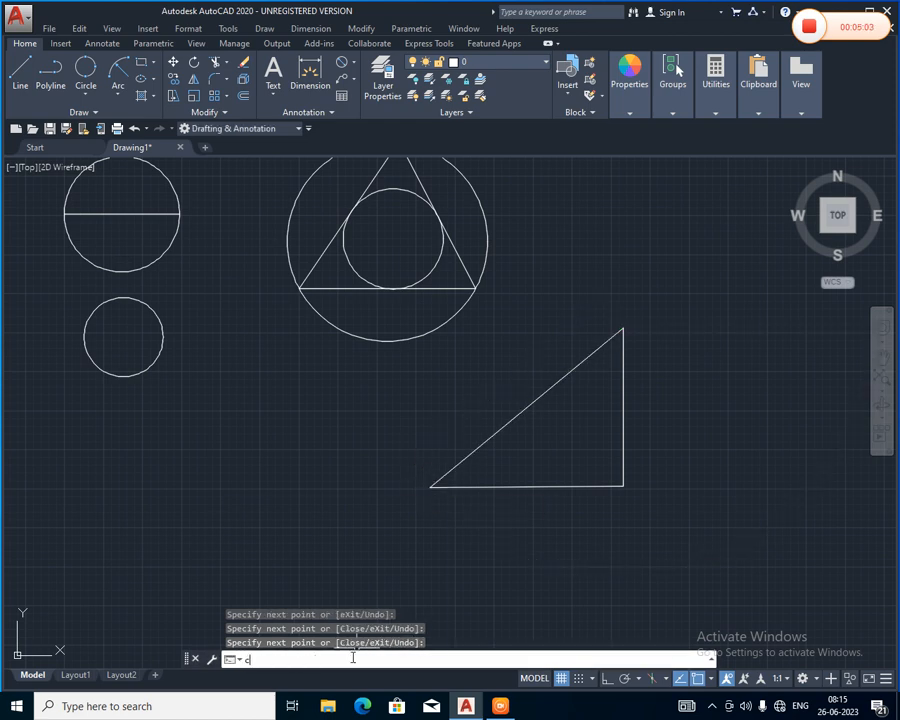
# Step: Draw a circle with the 3P option through the three corners of the right-angled triangle
pyautogui.write('c')
pyautogui.press('Return')
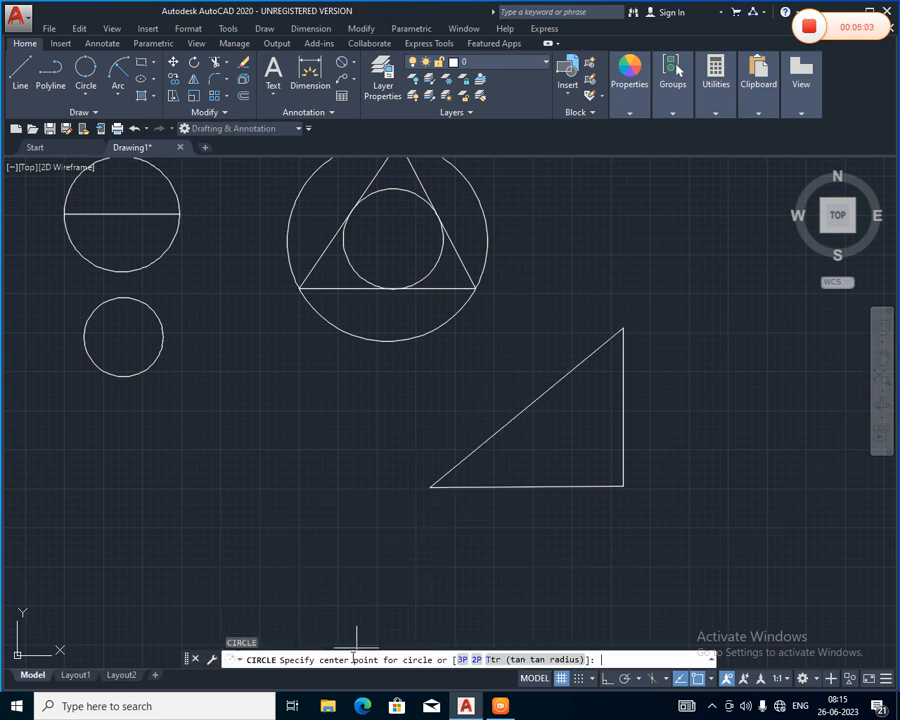
pyautogui.click(462, 660)
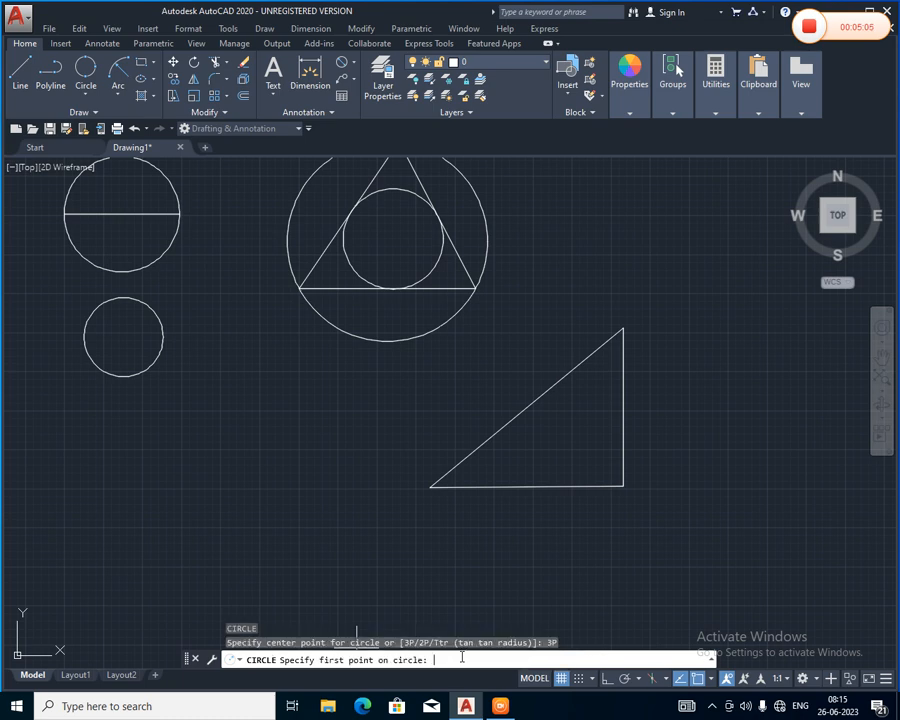
pyautogui.click(430, 487)
pyautogui.click(623, 328)
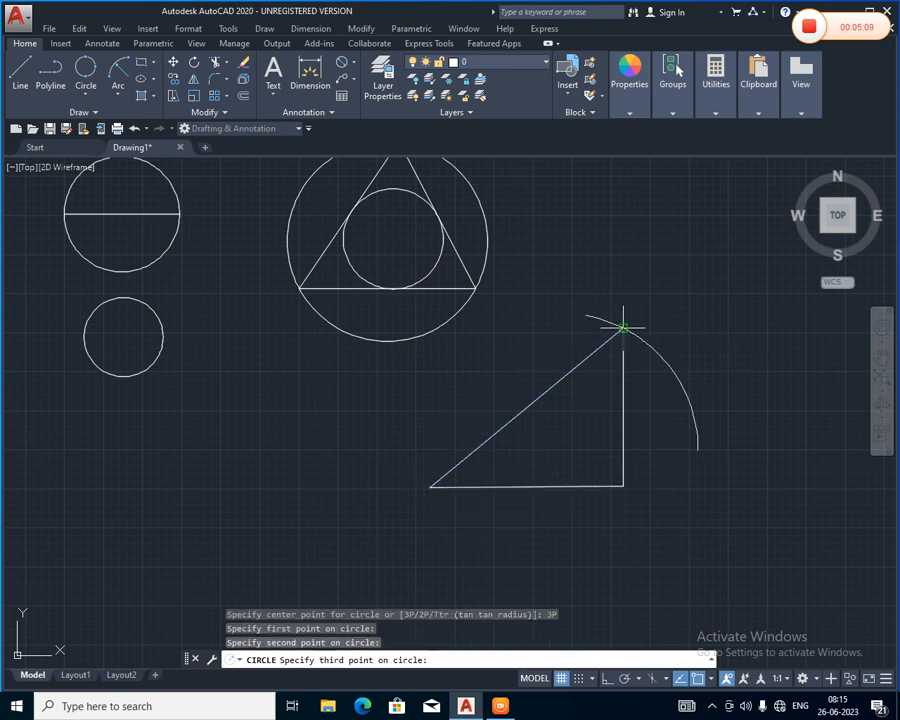
pyautogui.click(623, 487)
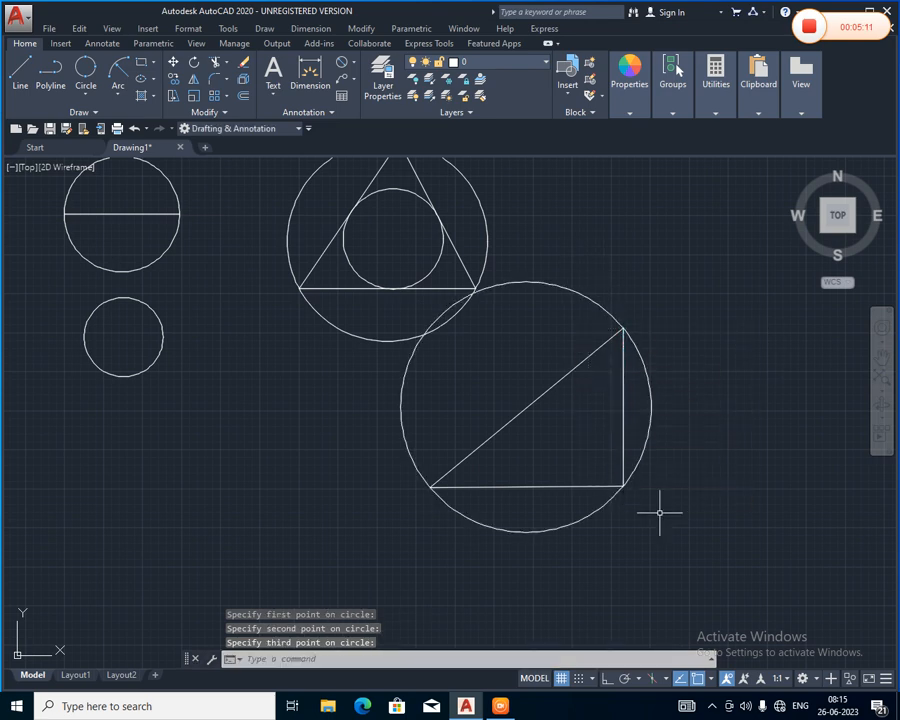
# Step: Draw a second circle with the 3P option through the midpoints of the right-angled triangle's sides
pyautogui.click(299, 661)
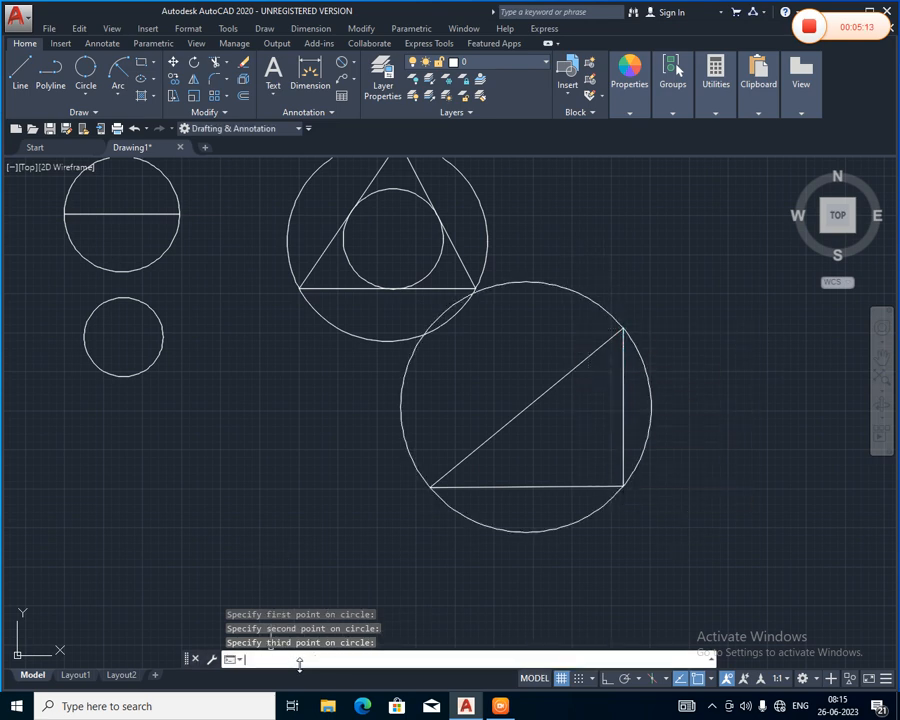
pyautogui.write('c')
pyautogui.press('Return')
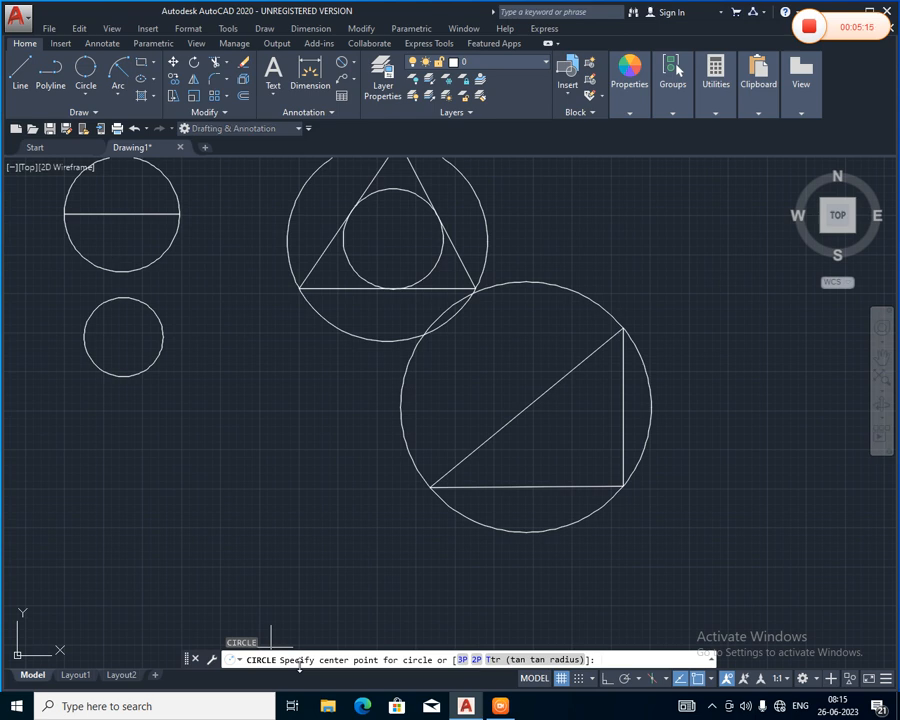
pyautogui.click(462, 660)
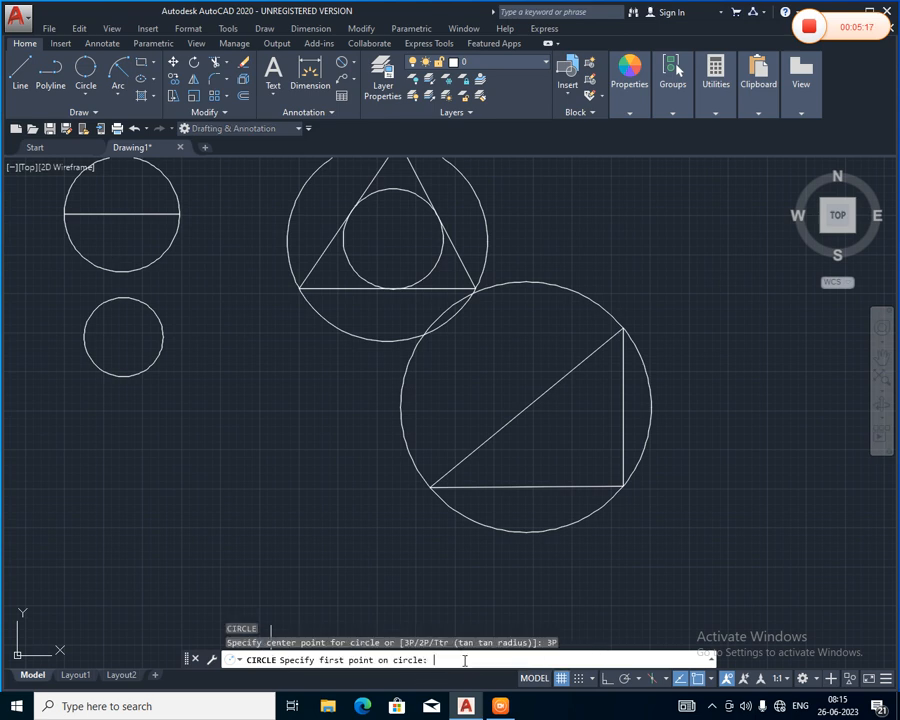
pyautogui.click(528, 409)
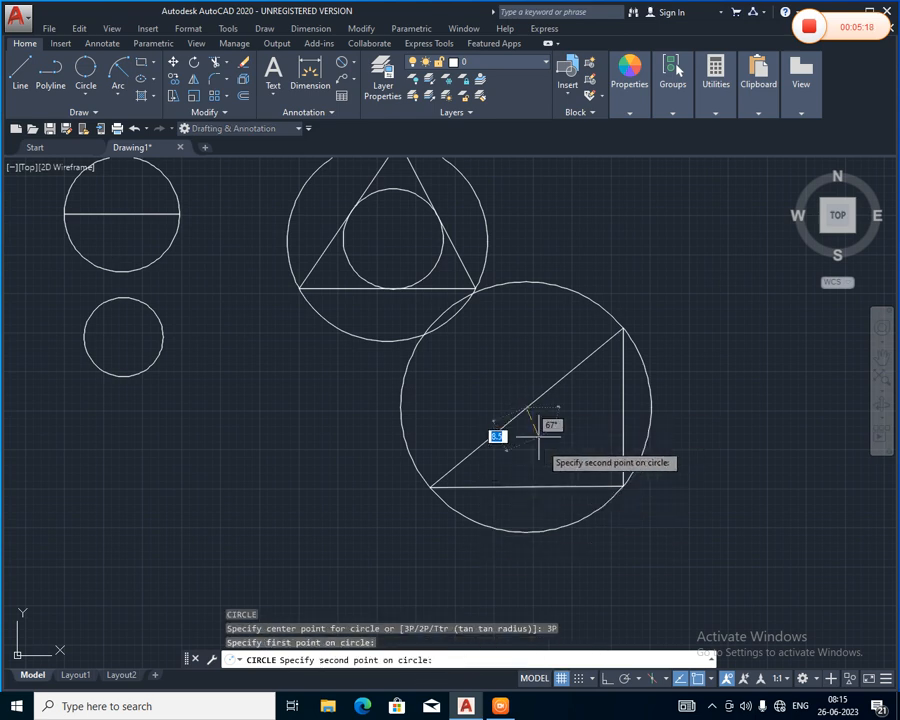
pyautogui.click(527, 487)
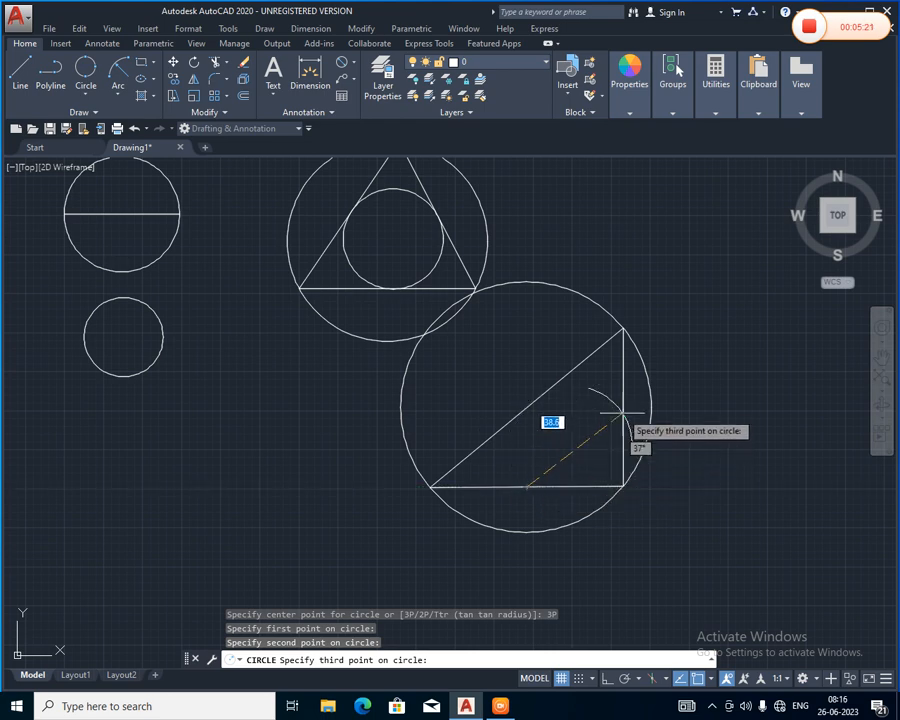
pyautogui.click(639, 447)
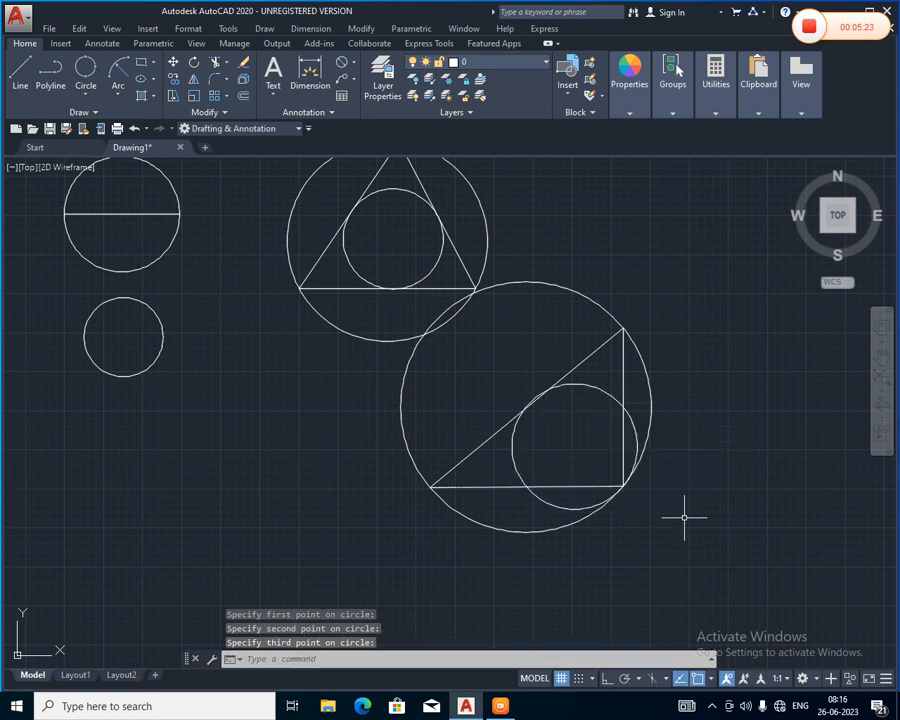
# Step: Draw a large center-radius circle with a radius of about 56 in the empty area right of the triangles
pyautogui.scroll(-5, 684, 517)
pyautogui.moveTo(672, 512)
pyautogui.mouseDown(button='middle')
pyautogui.moveTo(456, 418)
pyautogui.moveTo(214, 386)
pyautogui.mouseUp(button='middle')
pyautogui.click(86, 92)
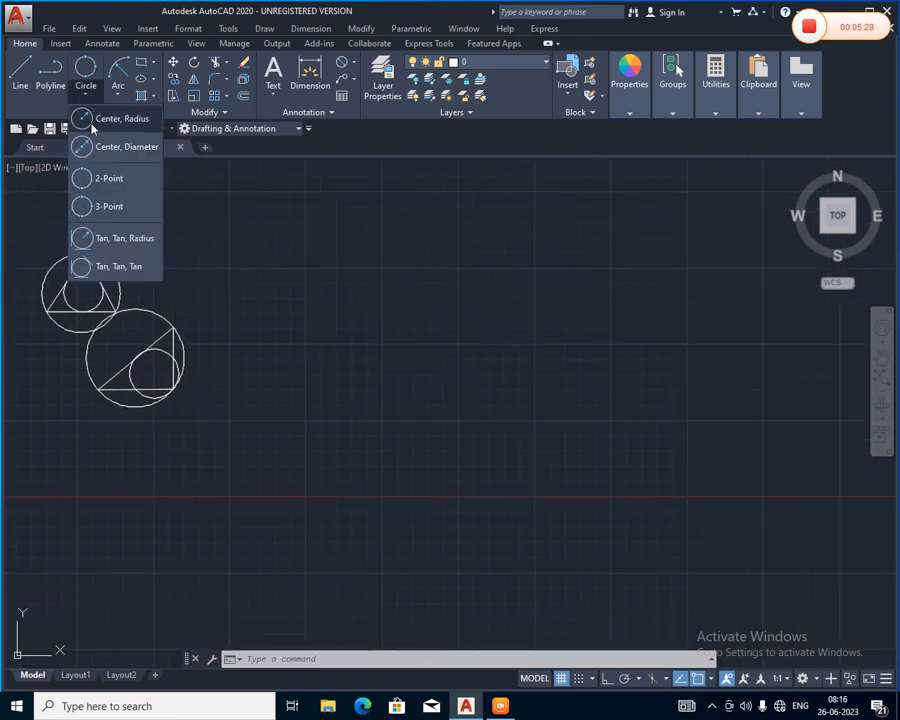
pyautogui.click(100, 146)
pyautogui.click(319, 357)
pyautogui.click(360, 414)
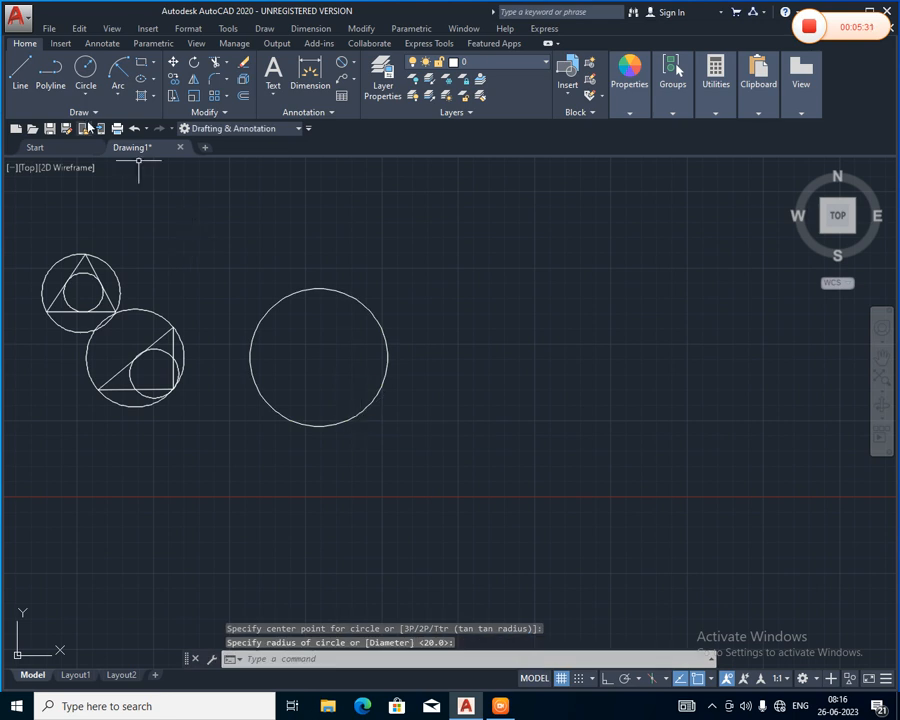
# Step: Draw a smaller Center, Radius circle with a radius of about 22 to the lower right of the large circle
pyautogui.click(86, 97)
pyautogui.click(100, 117)
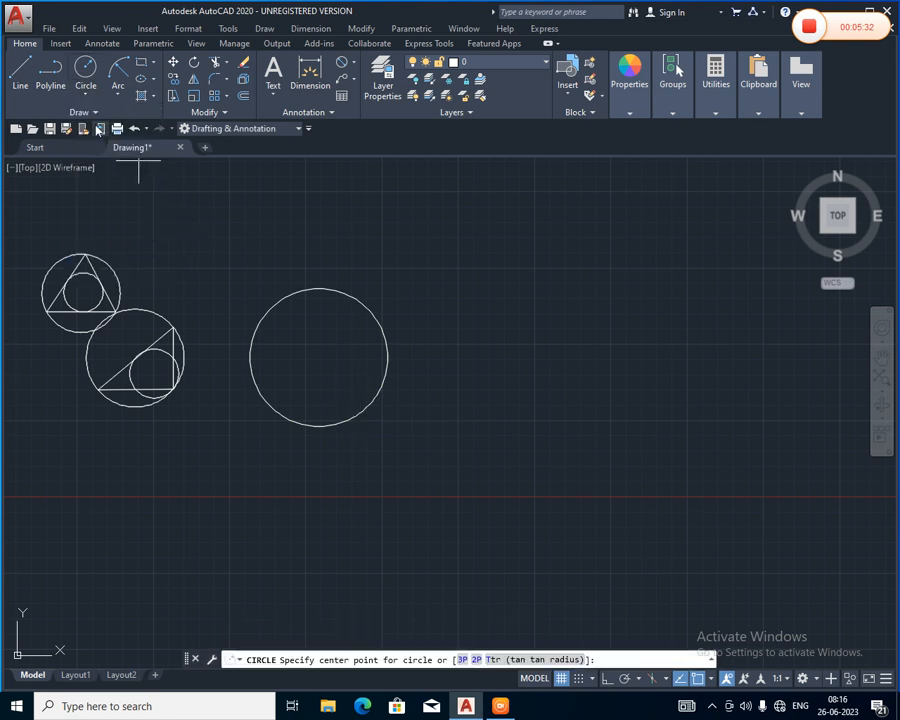
pyautogui.click(444, 386)
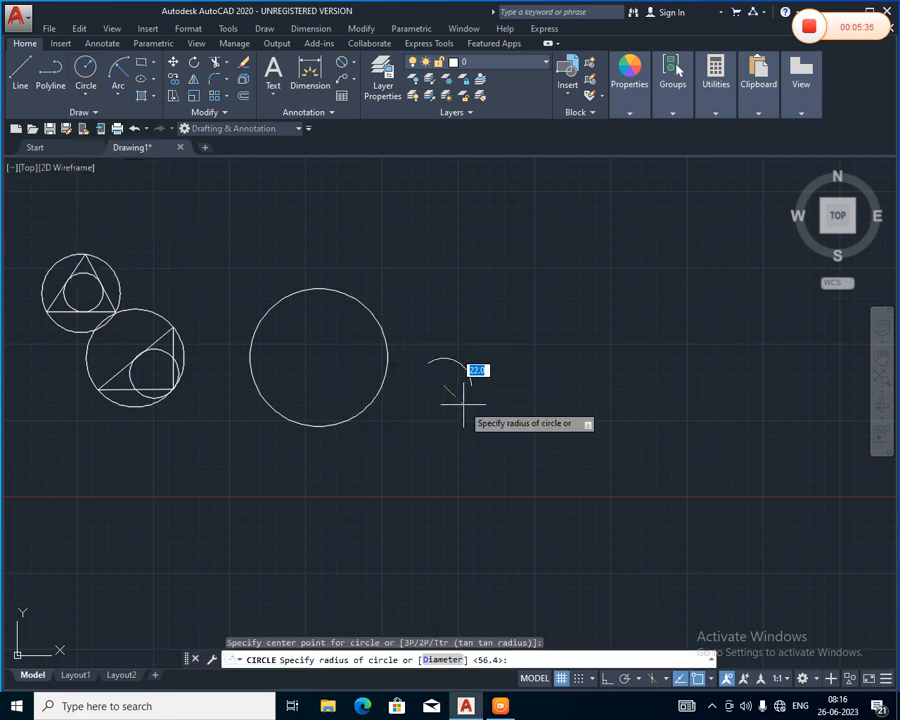
pyautogui.click(464, 403)
# Step: Try to draw a Tan, Tan, Radius circle of radius 5 tangent to the upper sides of the large and small circles
pyautogui.scroll(5, 398, 370)
pyautogui.moveTo(398, 370); pyautogui.dragTo(398, 426, button='middle')
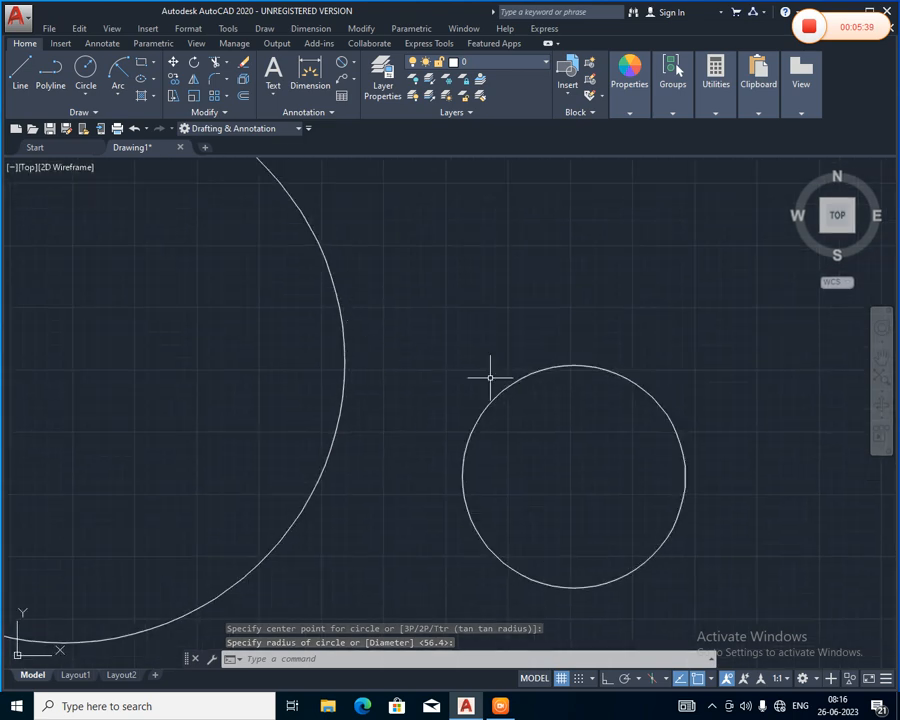
pyautogui.click(86, 95)
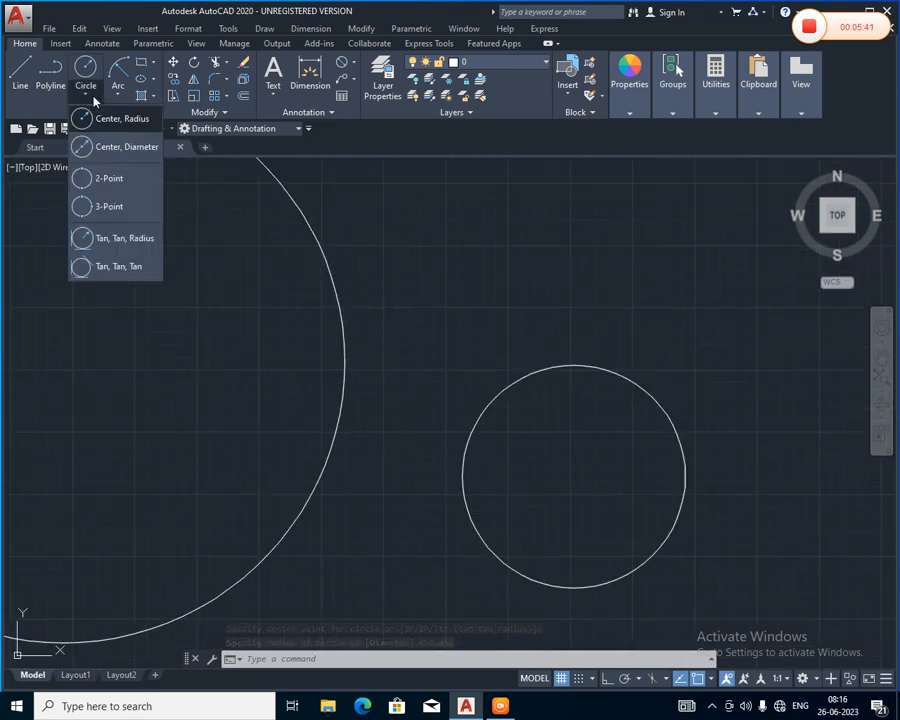
pyautogui.click(100, 242)
pyautogui.scroll(-5, 239, 284)
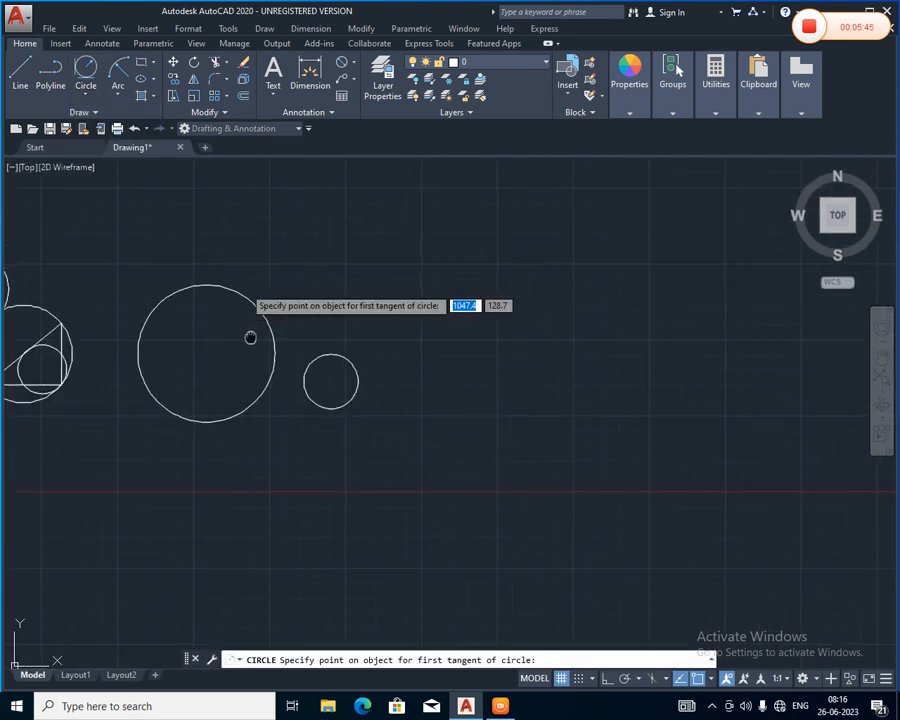
pyautogui.scroll(2, 249, 335)
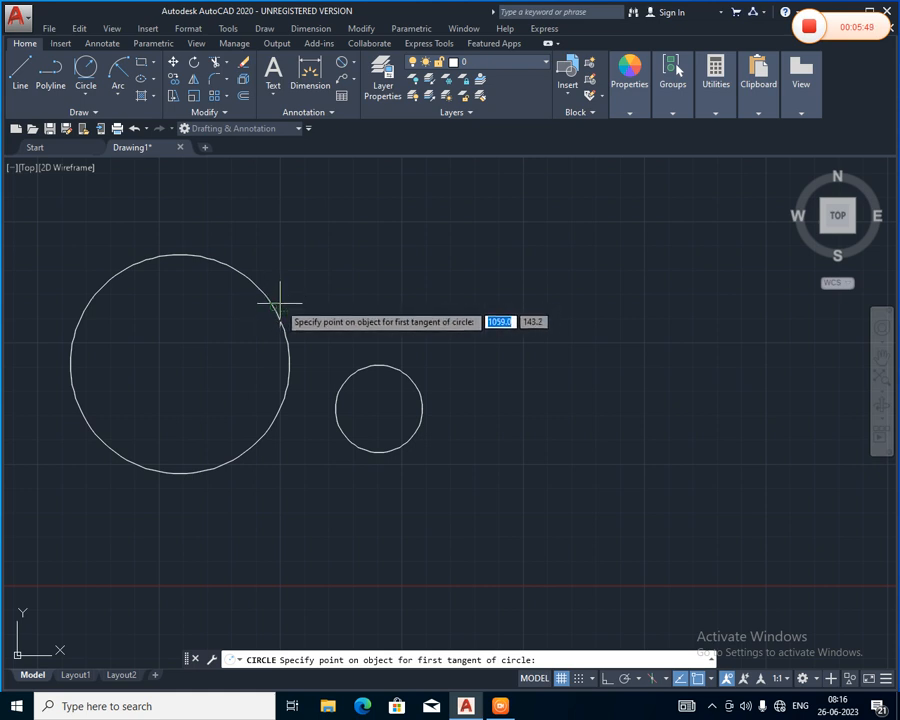
pyautogui.click(239, 270)
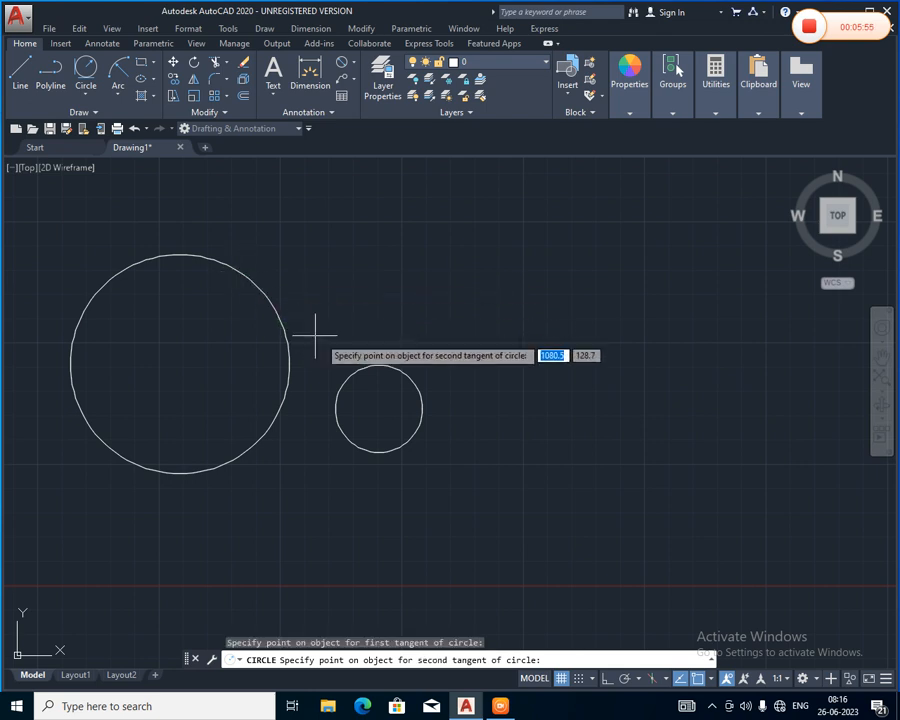
pyautogui.click(377, 366)
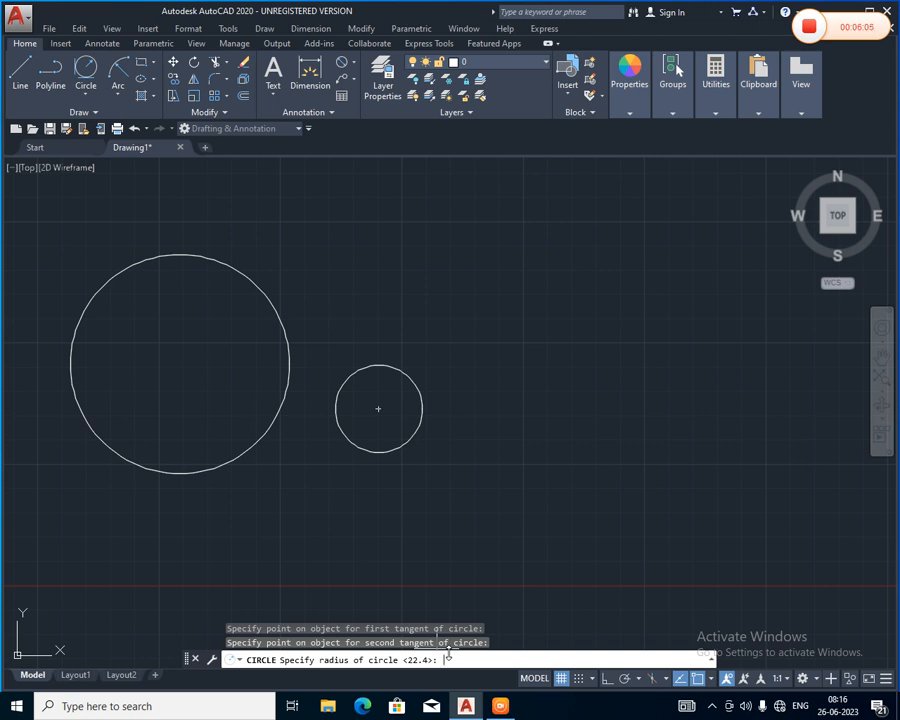
pyautogui.press('Return')
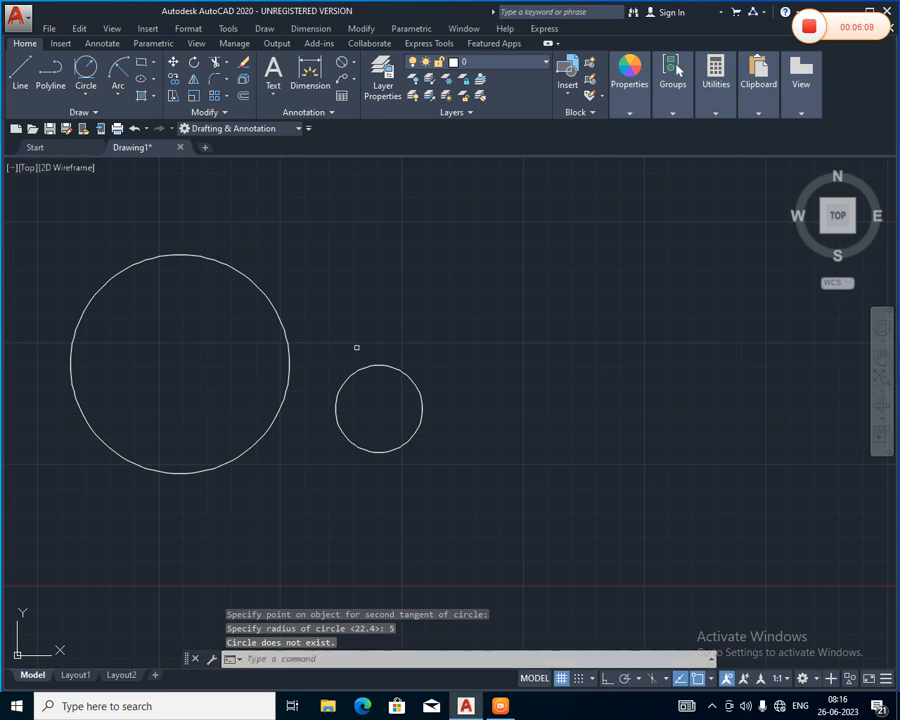
# Step: Draw a Tan, Tan, Radius circle of radius 30 tangent to the upper sides of the large and small circles
pyautogui.click(87, 93)
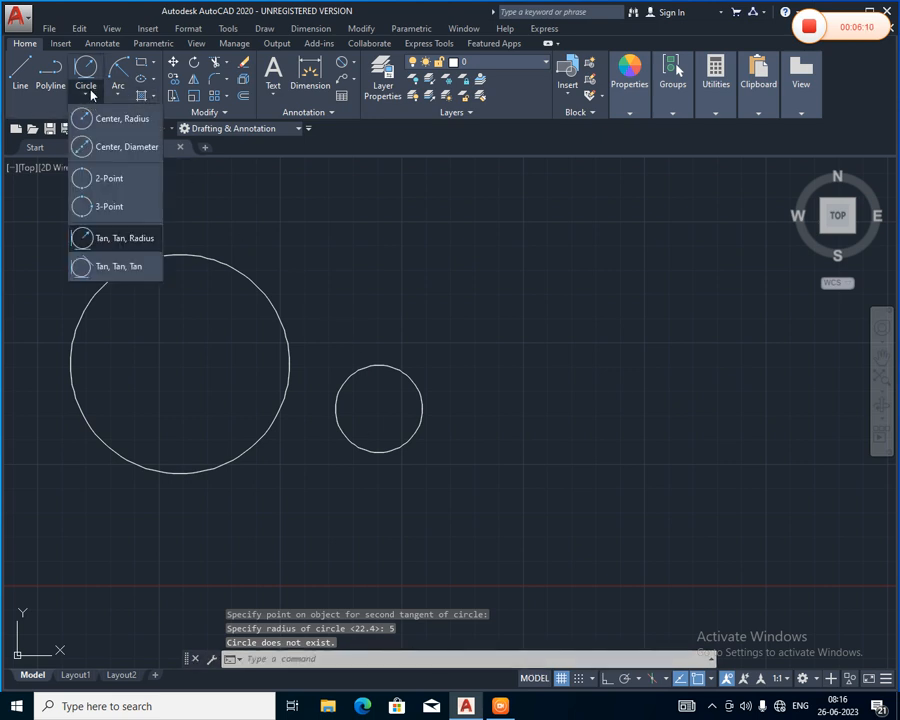
pyautogui.click(113, 237)
pyautogui.click(237, 262)
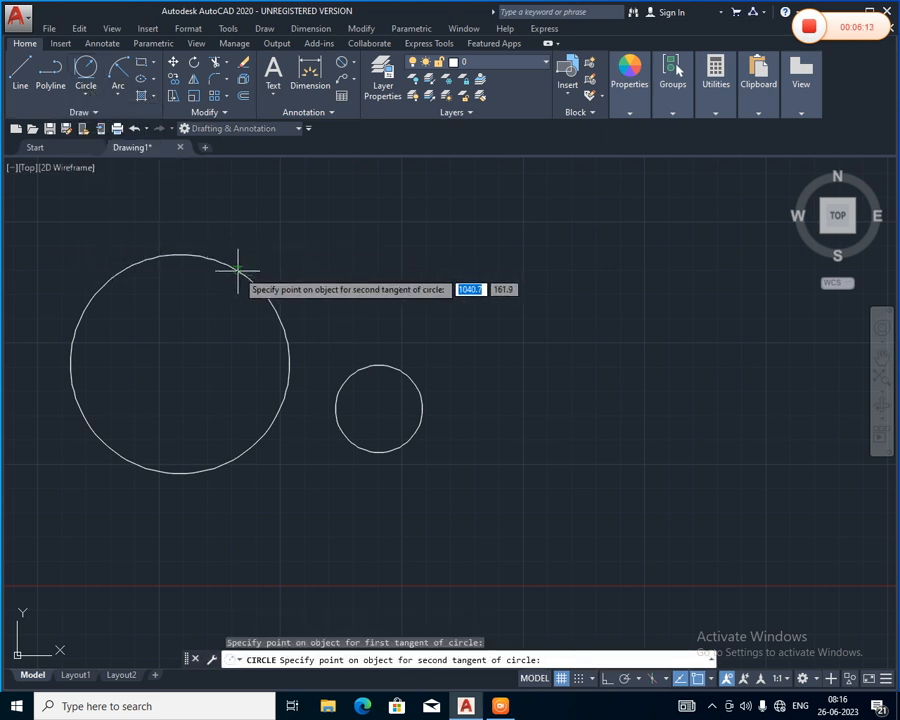
pyautogui.click(358, 368)
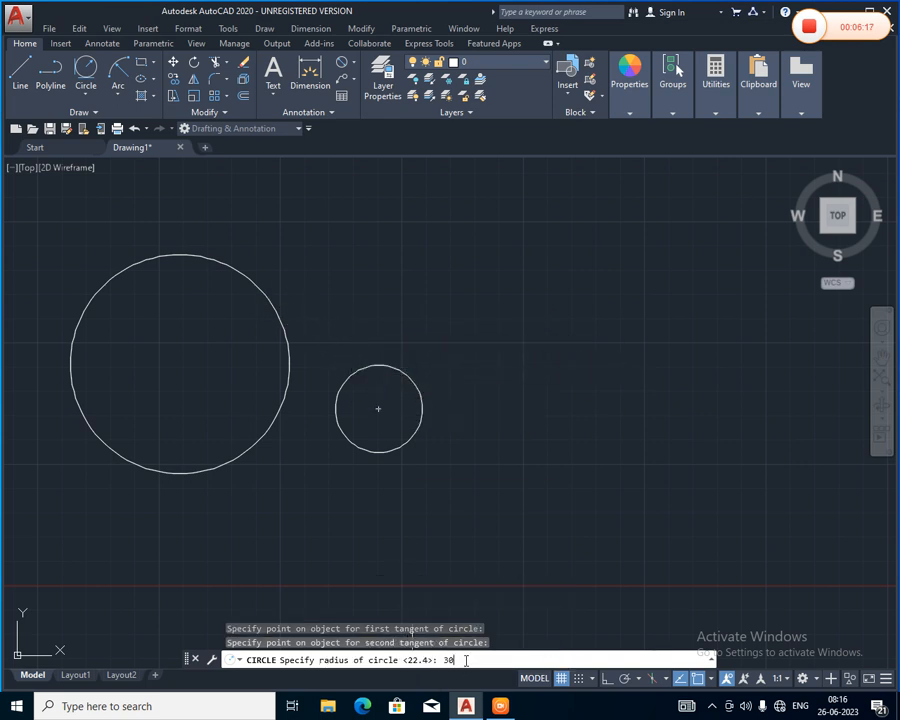
pyautogui.press('Return')
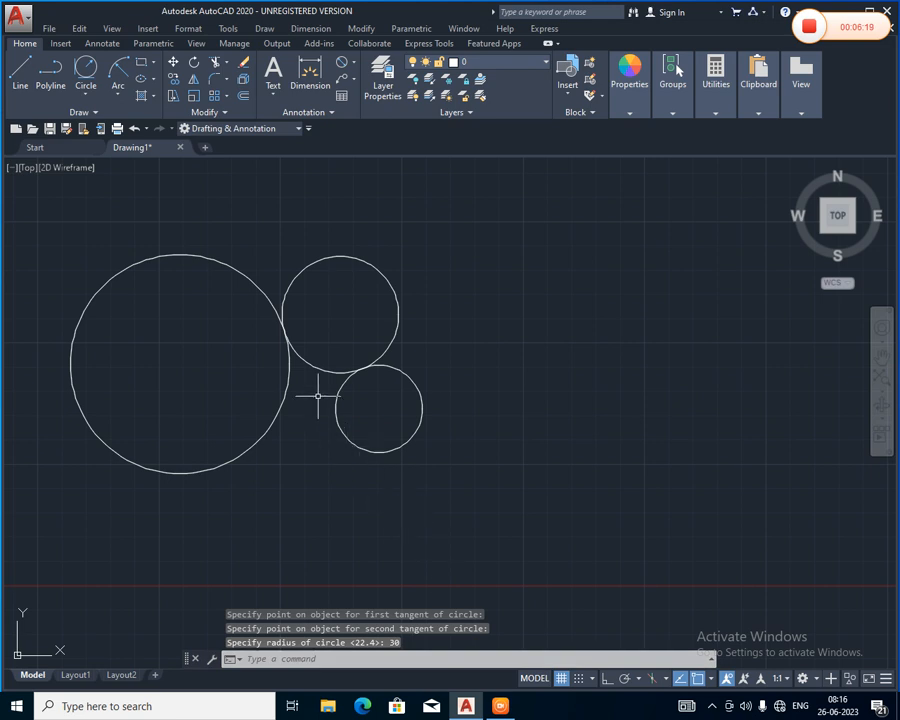
pyautogui.scroll(4, 317, 394)
pyautogui.moveTo(317, 394); pyautogui.dragTo(317, 454, button='middle')
pyautogui.scroll(-2, 317, 454)
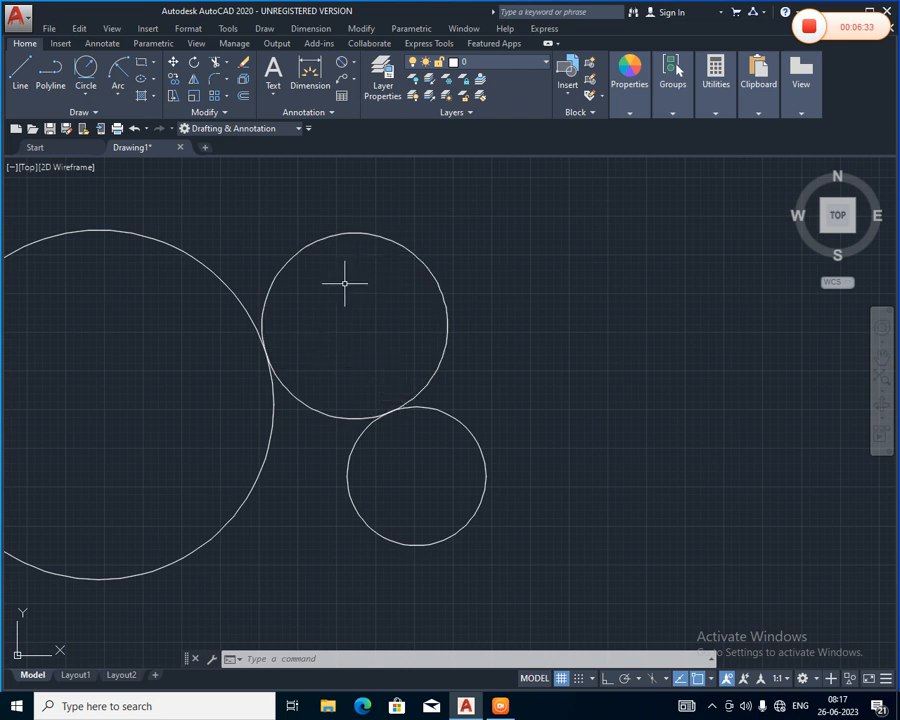
pyautogui.scroll(-4, 404, 318)
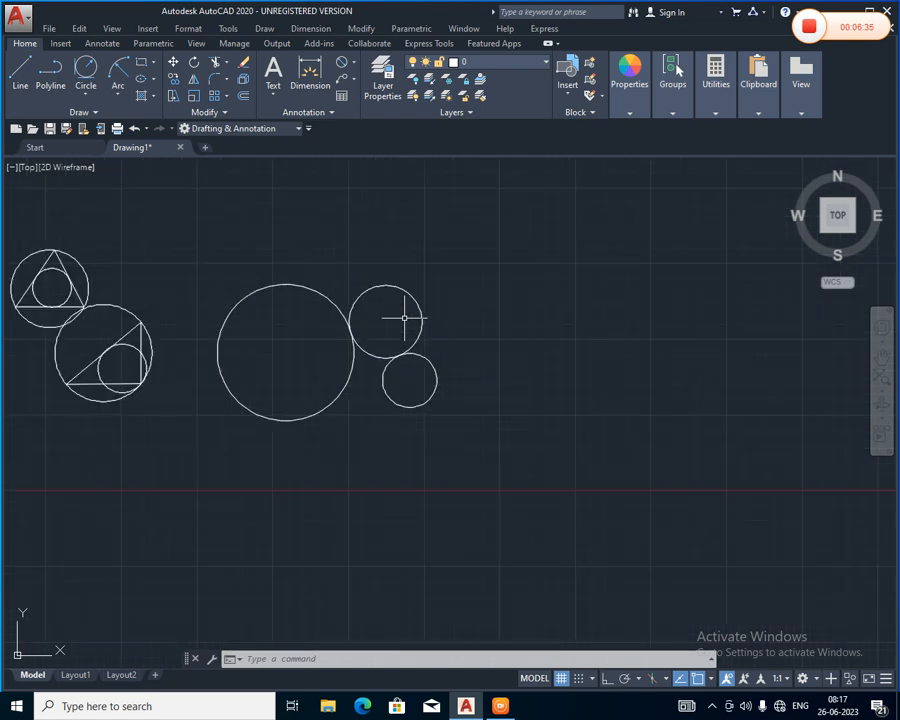
pyautogui.scroll(2, 404, 318)
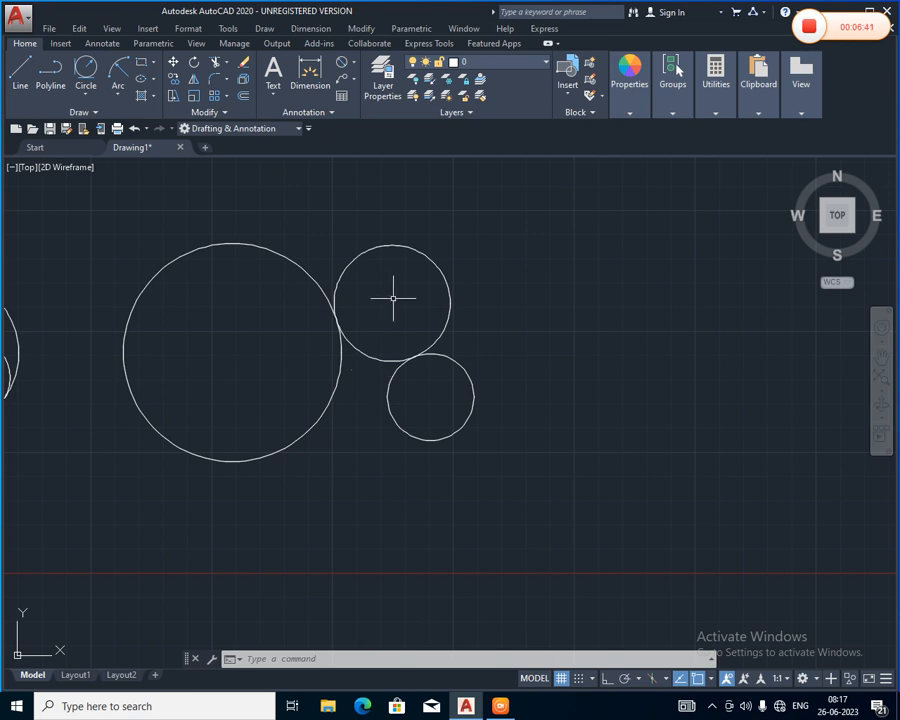
# Step: Try to draw a Tan, Tan, Radius circle of radius 10 tangent to the lower sides of the large and small circles
pyautogui.scroll(2, 374, 387)
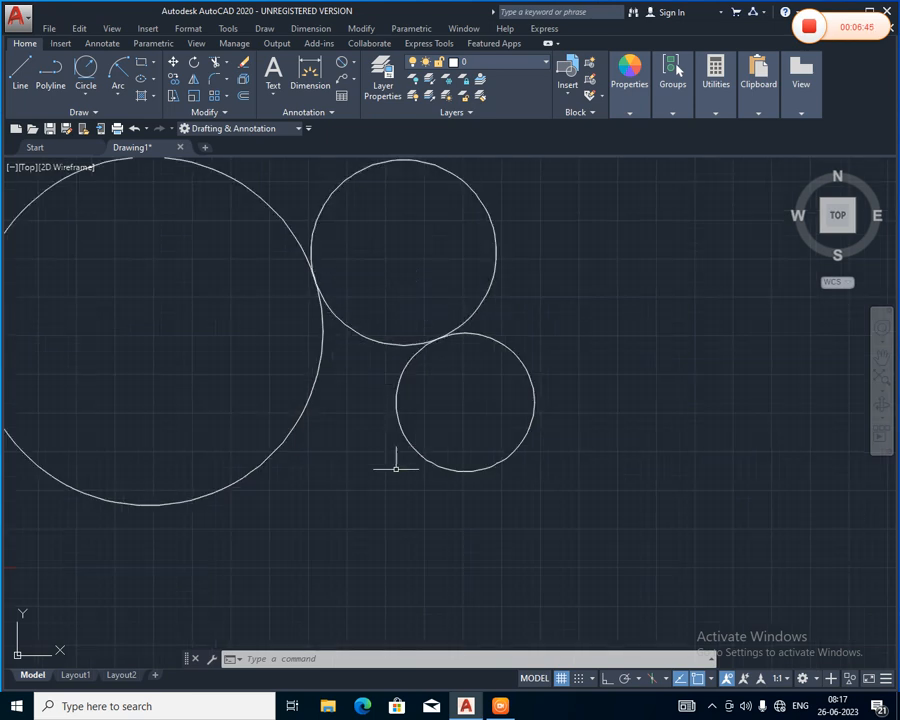
pyautogui.click(95, 93)
pyautogui.click(102, 237)
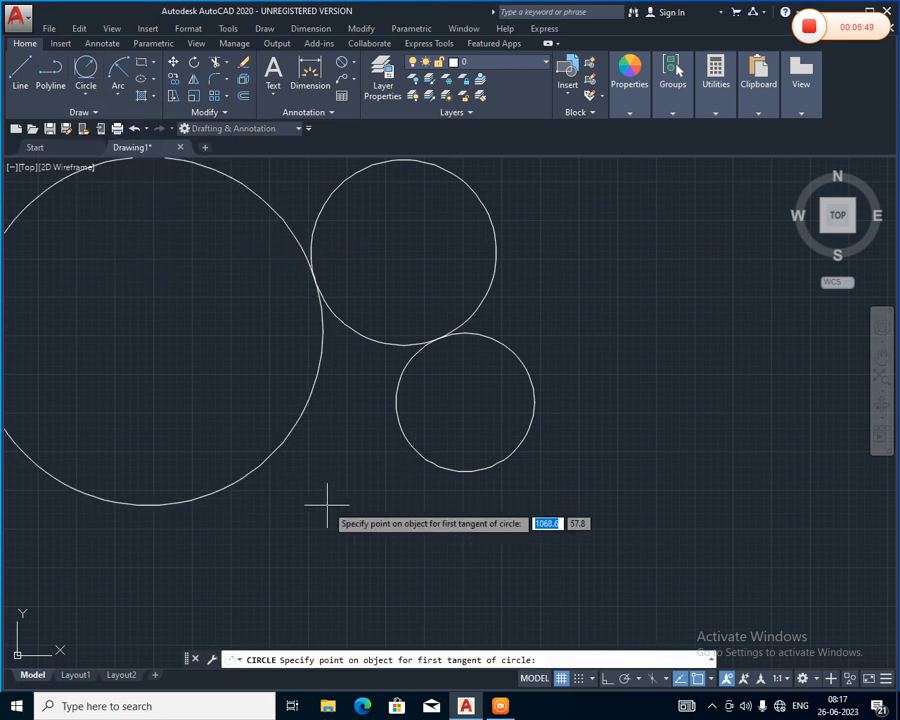
pyautogui.click(435, 465)
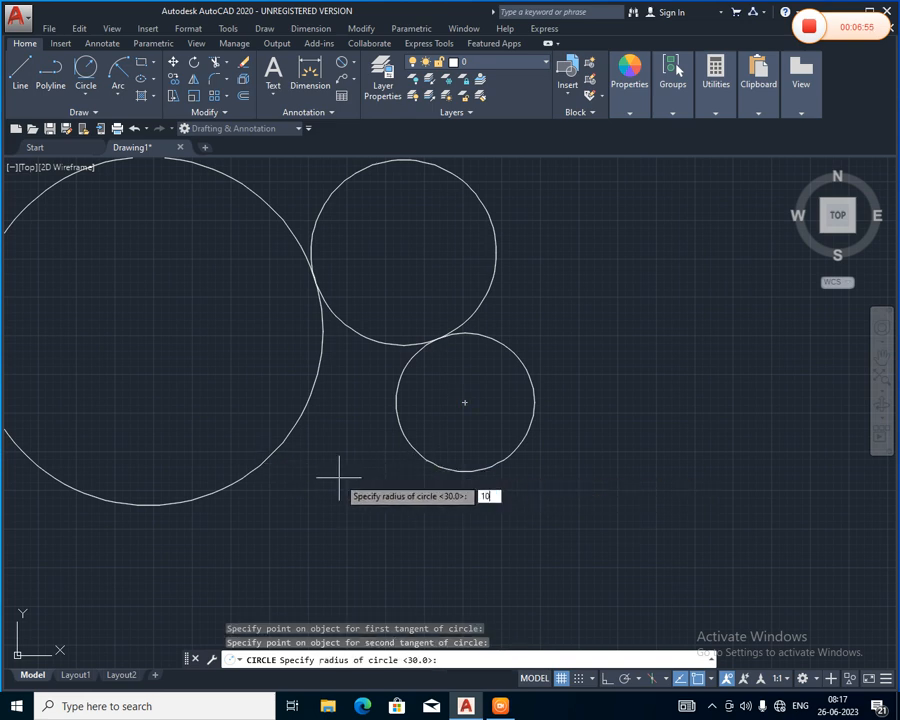
pyautogui.press('Return')
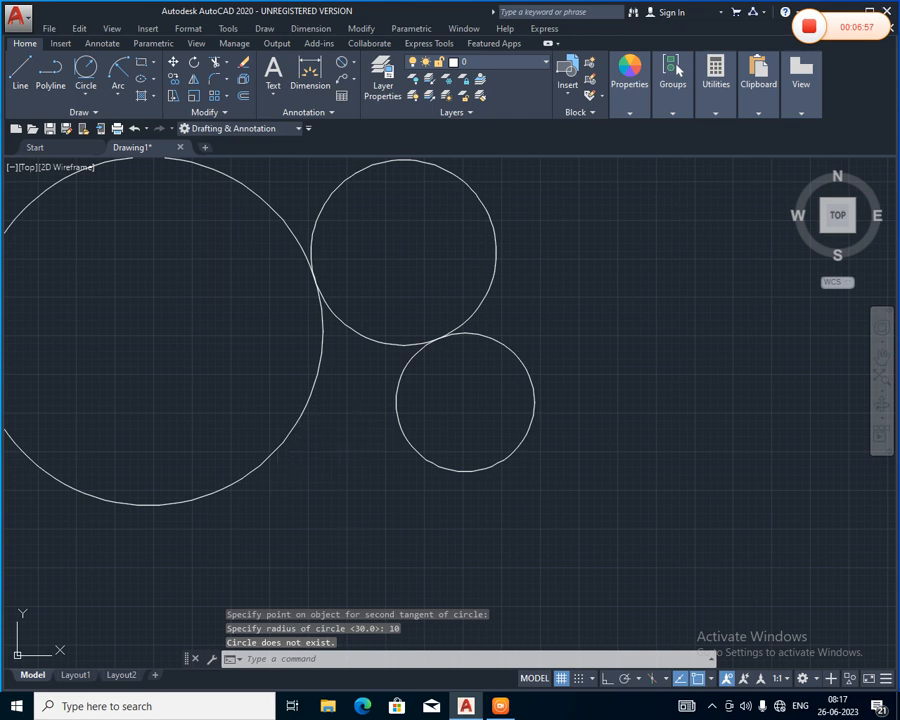
# Step: Draw a Tan, Tan, Radius circle of radius 20 tangent to the lower sides of the large and small circles
pyautogui.click(86, 98)
pyautogui.click(104, 237)
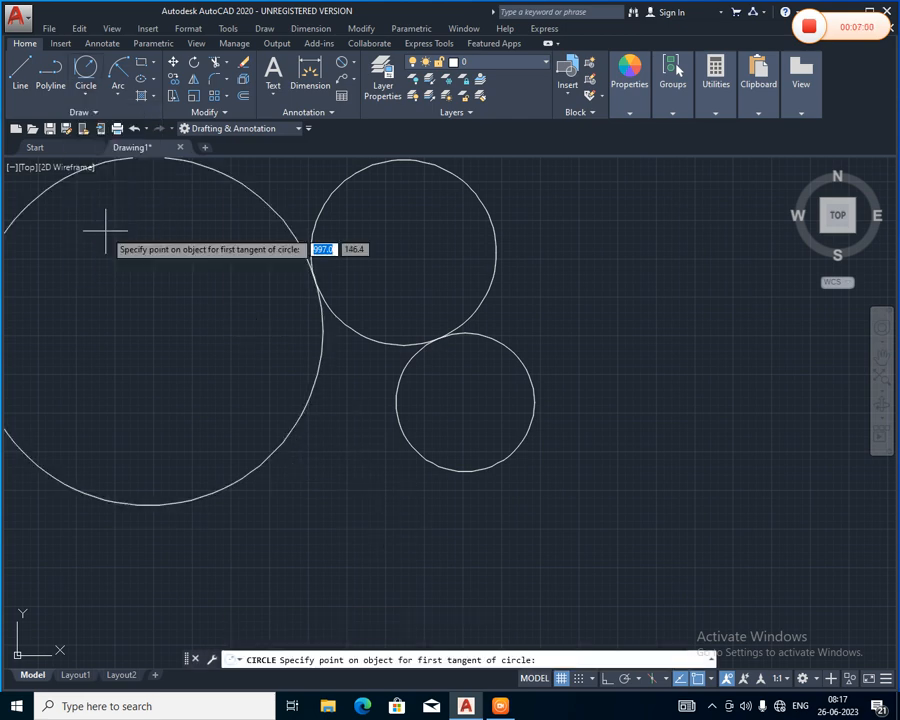
pyautogui.click(262, 463)
pyautogui.click(434, 462)
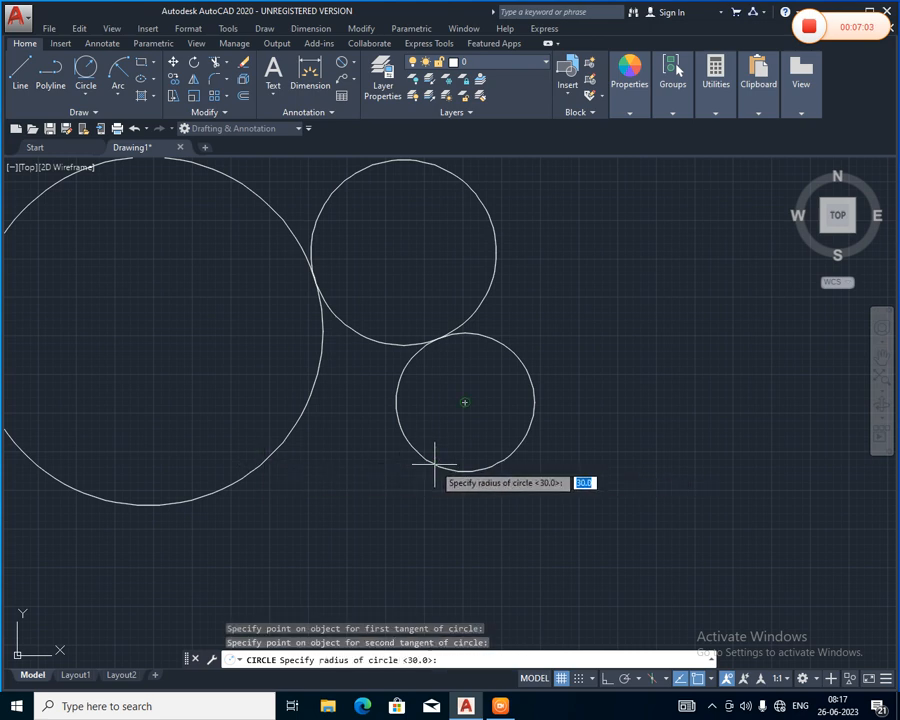
pyautogui.press('Return')
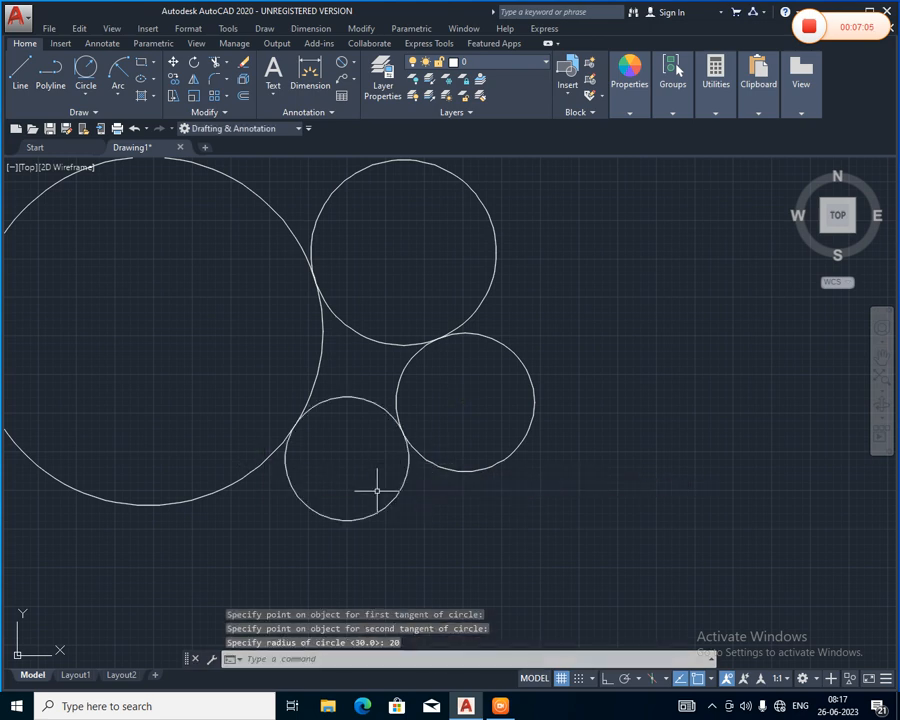
# Step: Erase the radius 20 tangent circle below the gap between the large and small circles
pyautogui.scroll(2, 358, 422)
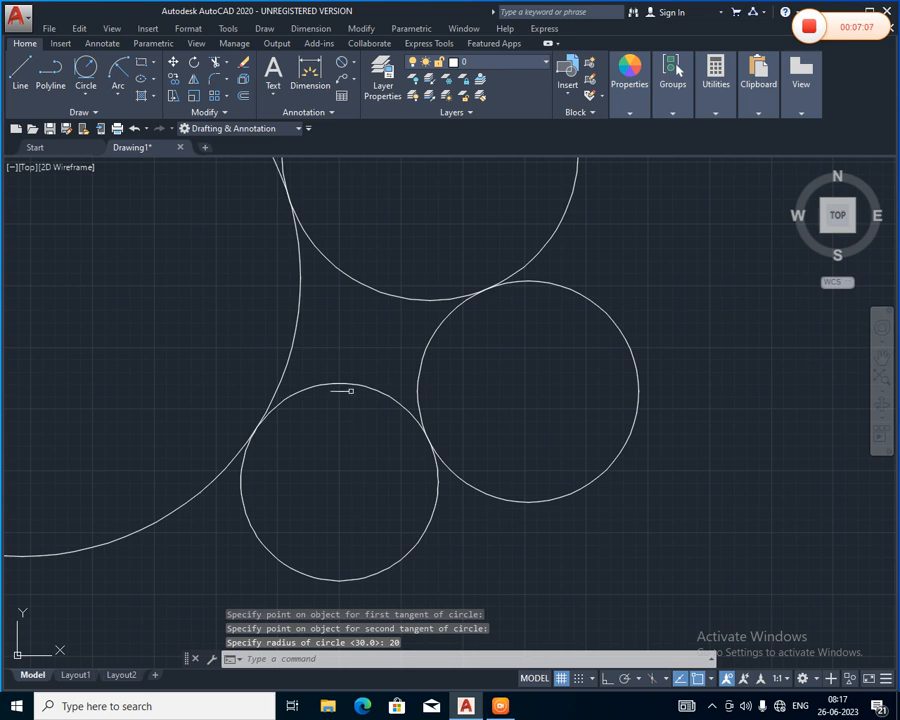
pyautogui.scroll(-4, 412, 488)
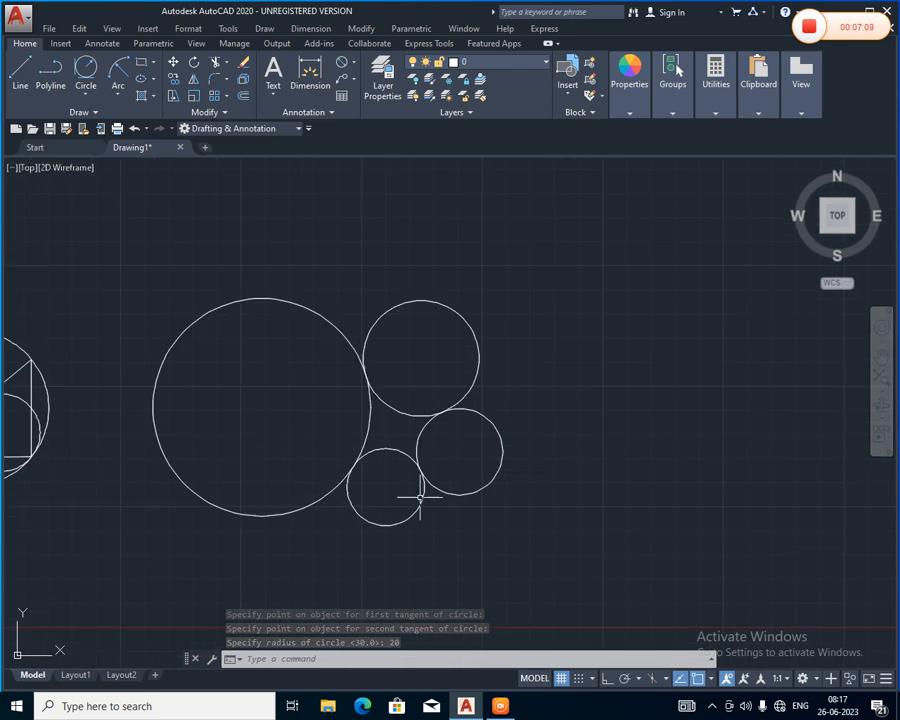
pyautogui.moveTo(438, 512); pyautogui.dragTo(386, 428, button='middle')
pyautogui.scroll(2, 386, 428)
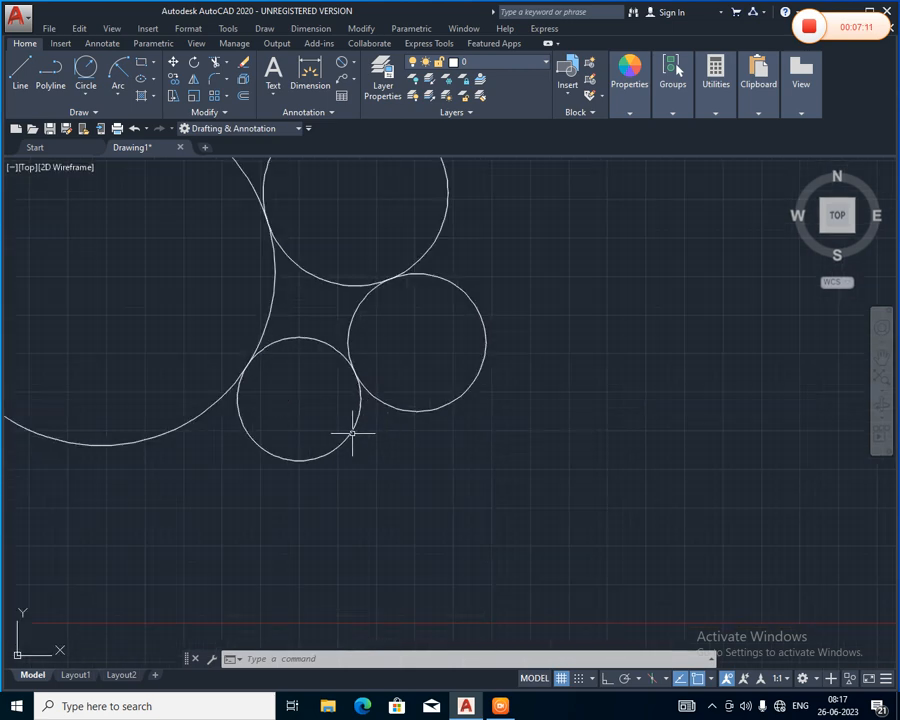
pyautogui.click(352, 432)
pyautogui.press('Delete')
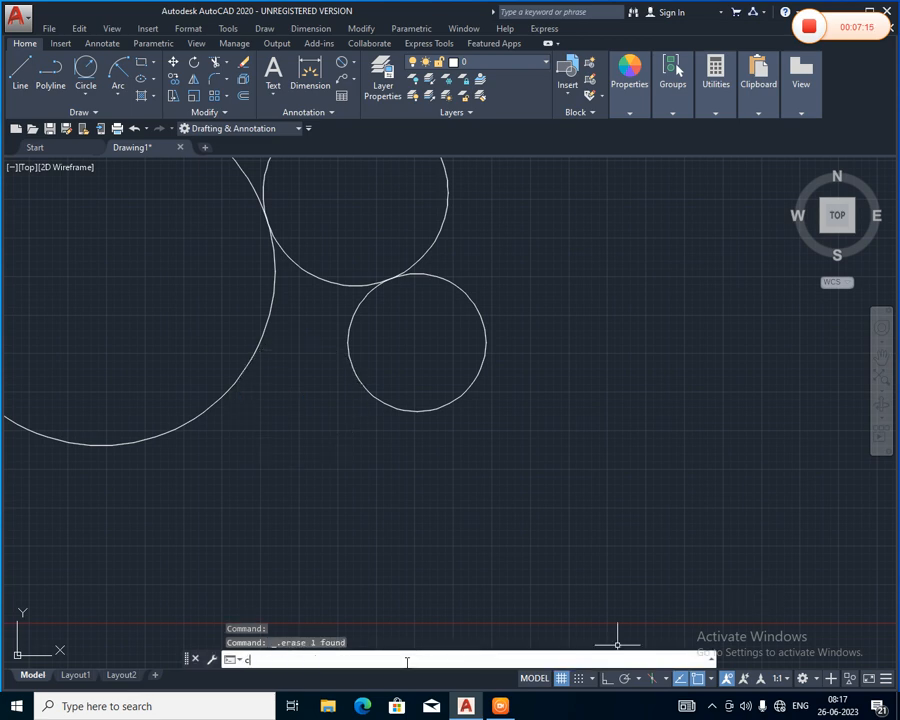
# Step: Draw a circle with the Ttr option and radius 30, tangent to the lower sides of the large and small circles
pyautogui.press('Return')
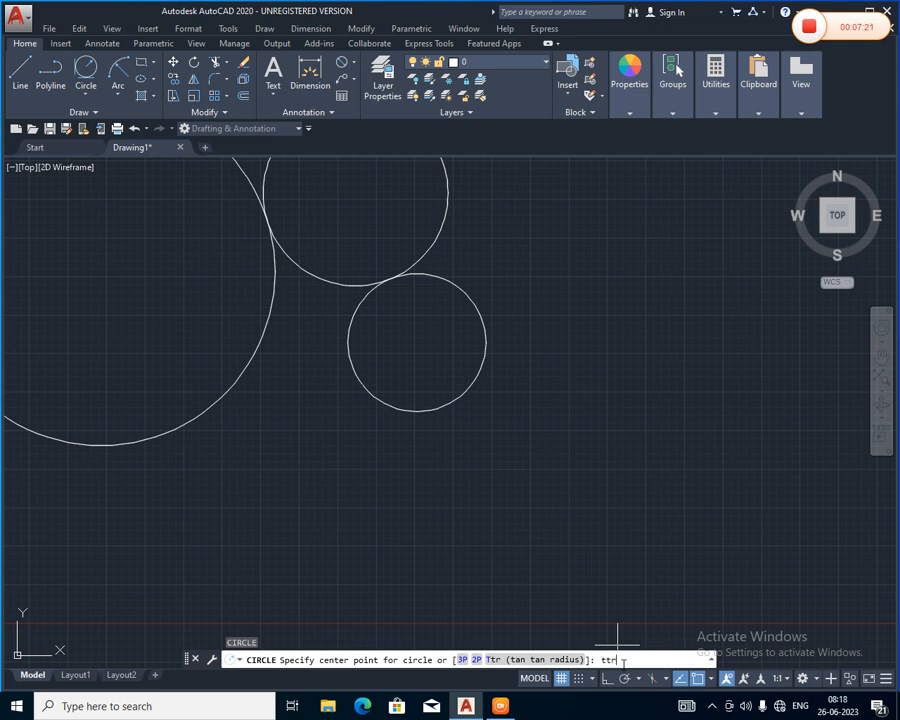
pyautogui.press('Return')
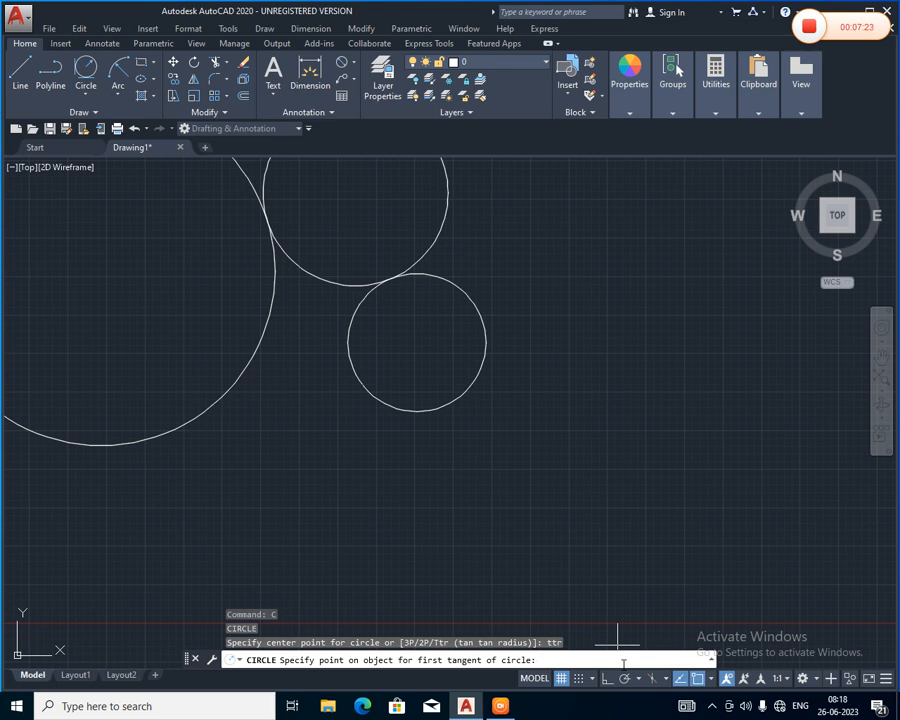
pyautogui.click(203, 411)
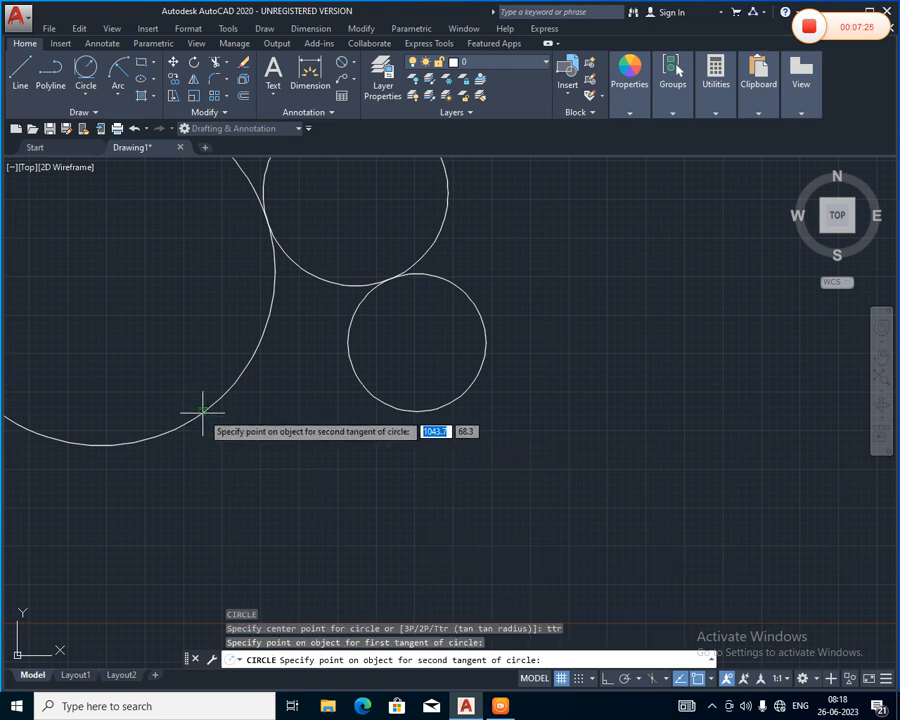
pyautogui.click(398, 409)
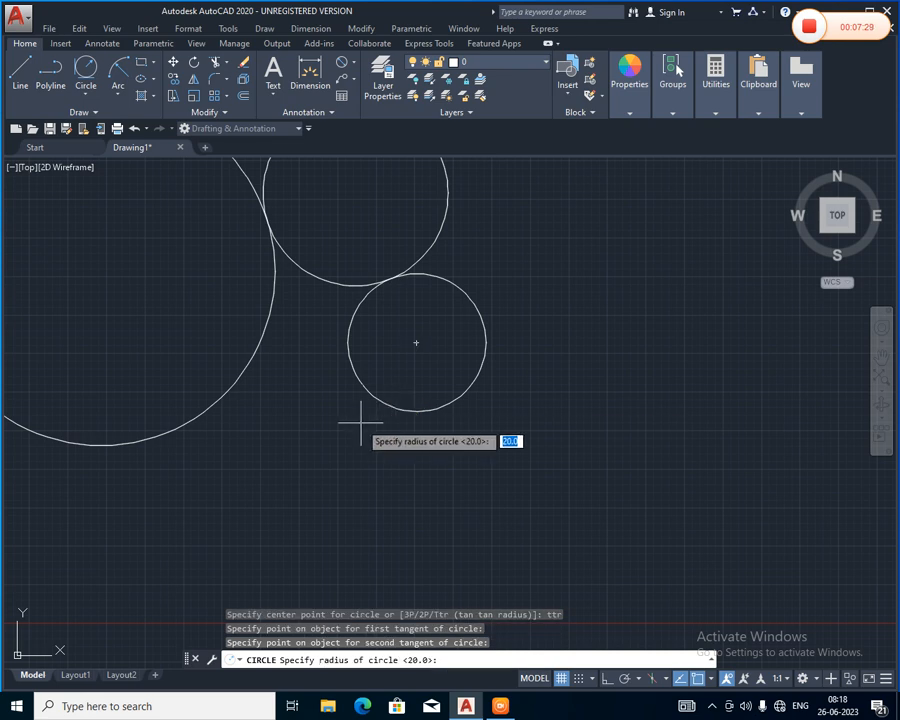
pyautogui.write('30')
pyautogui.press('Return')
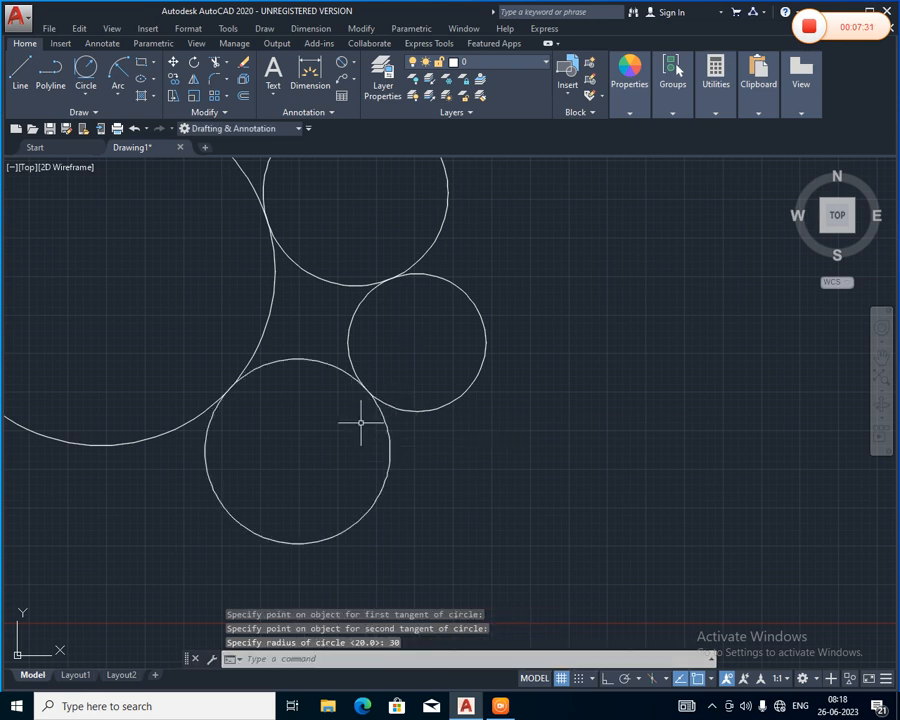
# Step: Draw a Tan, Tan, Tan circle in the central gap, tangent to the large circle, the lower circle and the small right-hand circle
pyautogui.scroll(-2, 474, 450)
pyautogui.moveTo(474, 450); pyautogui.dragTo(434, 452, button='middle')
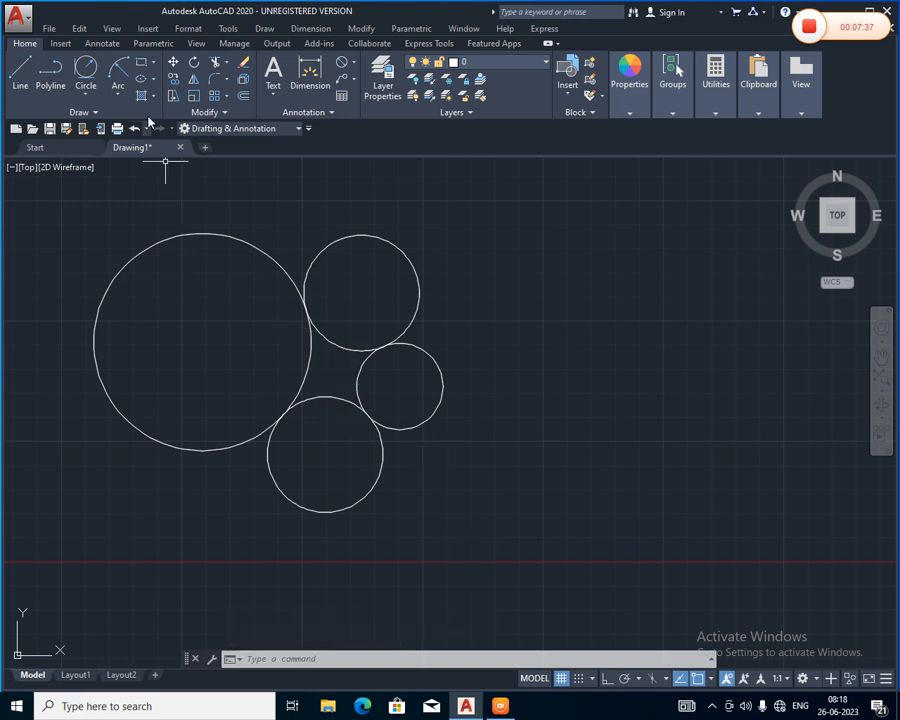
pyautogui.click(88, 93)
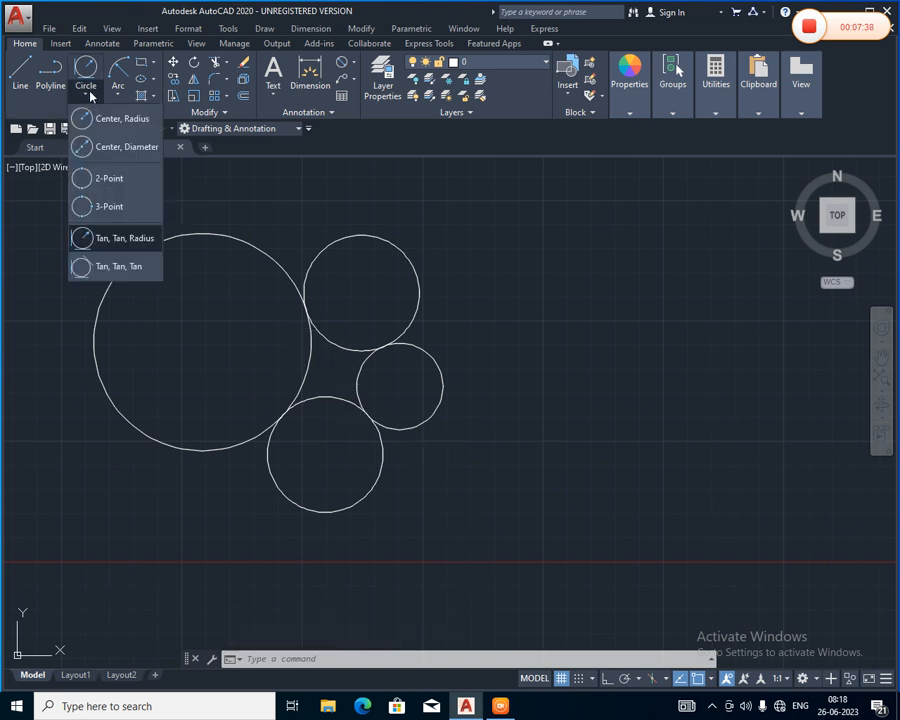
pyautogui.click(91, 267)
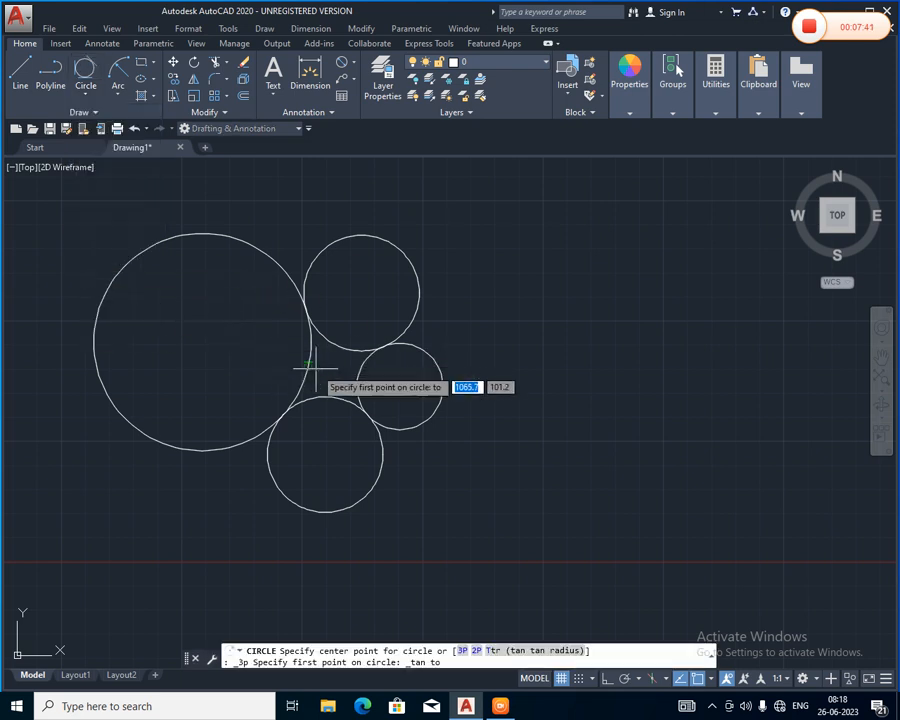
pyautogui.scroll(4, 313, 369)
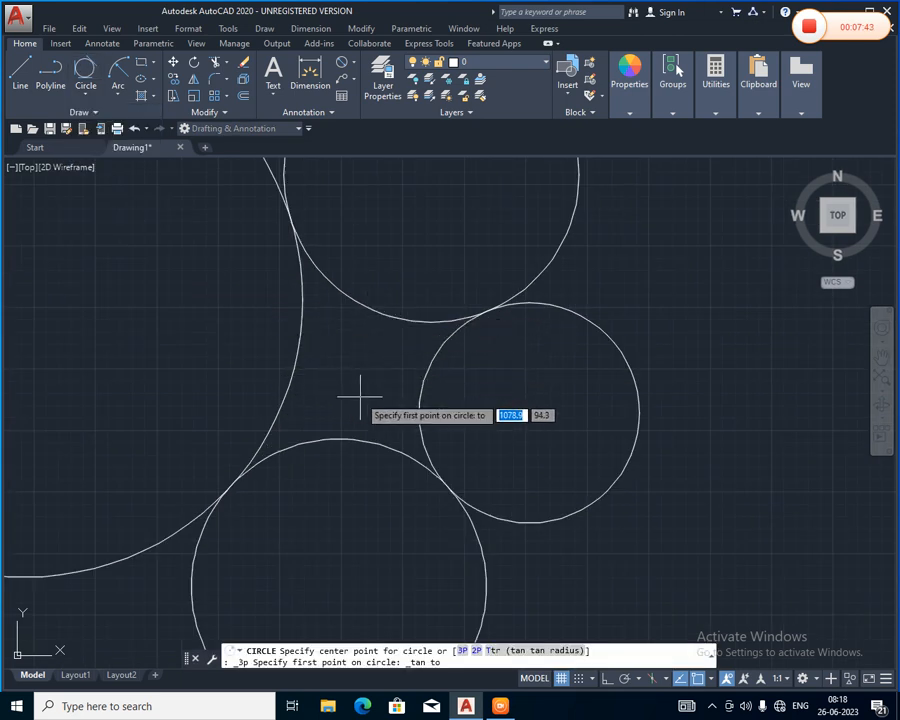
pyautogui.click(298, 360)
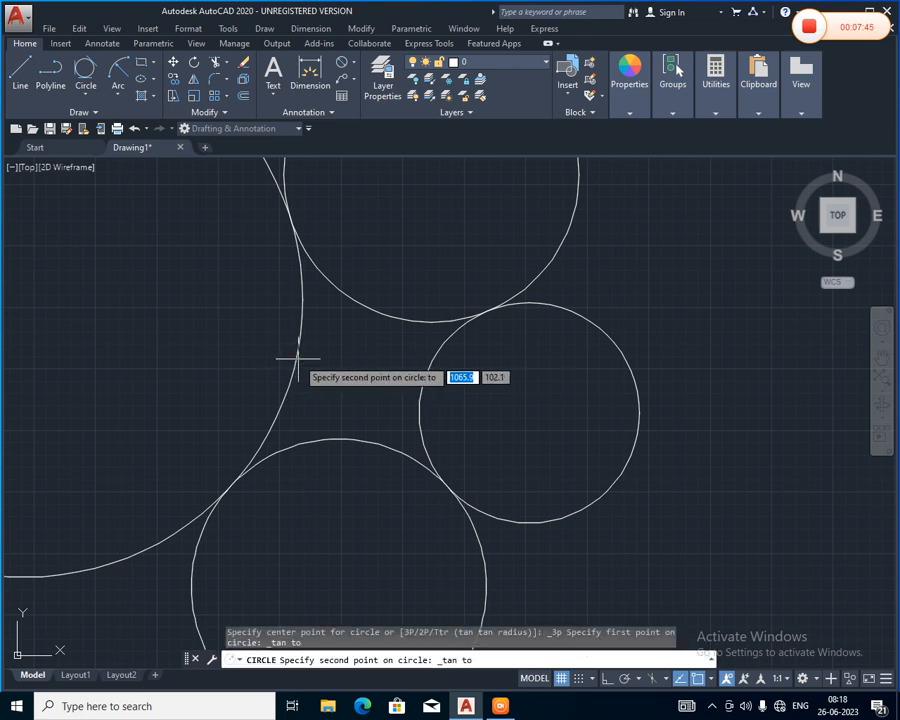
pyautogui.click(344, 426)
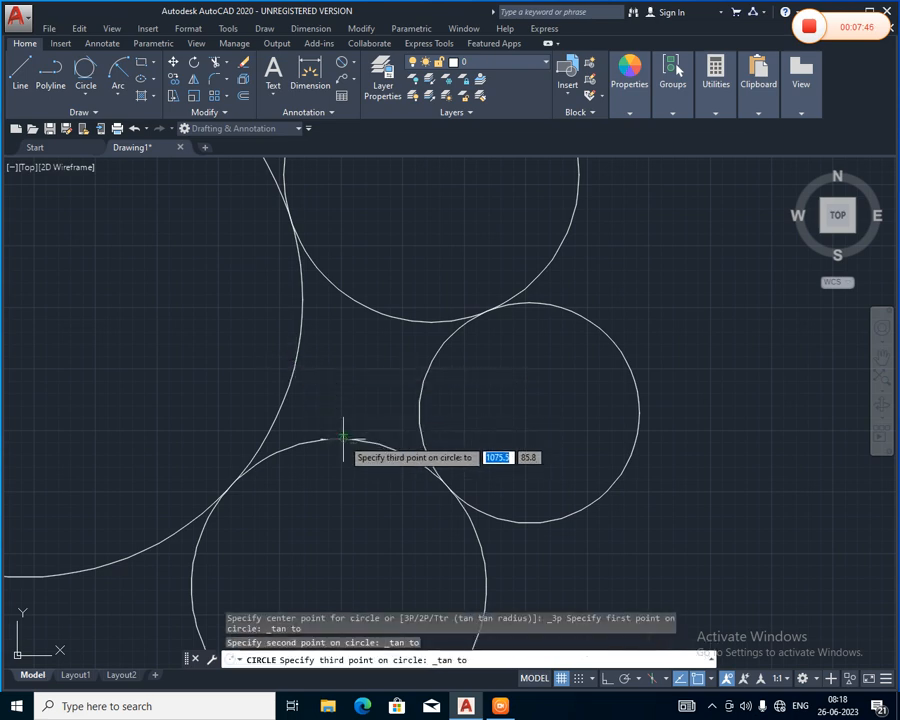
pyautogui.click(421, 389)
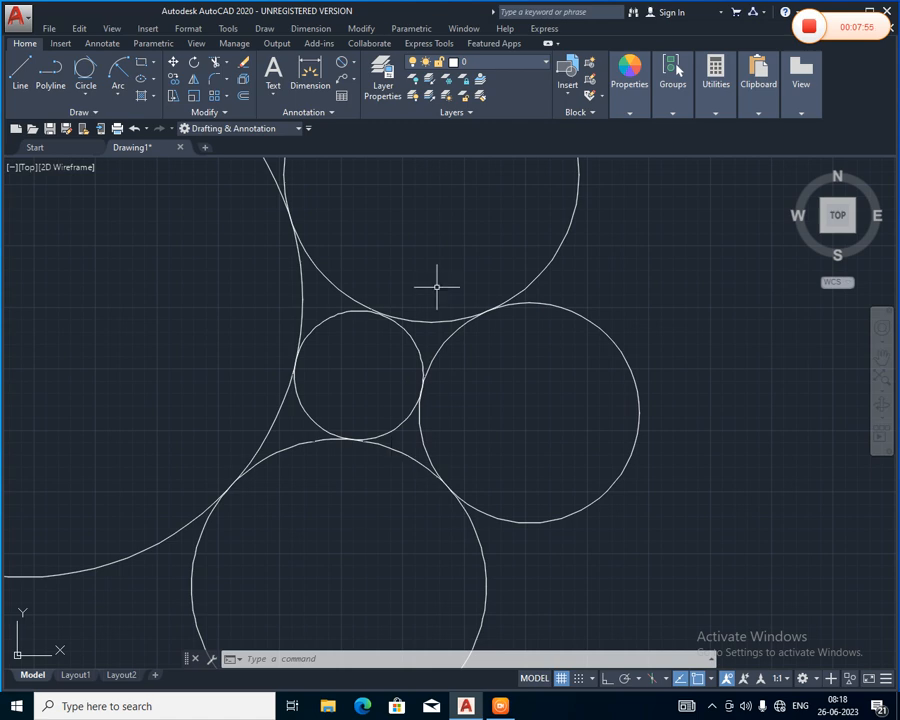
# Step: Review all the example circles across the drawing, from the dimensioned ones to the tangent group, along with the list of Circle methods
pyautogui.scroll(-10, 437, 288)
pyautogui.moveTo(436, 293); pyautogui.dragTo(362, 292, button='middle')
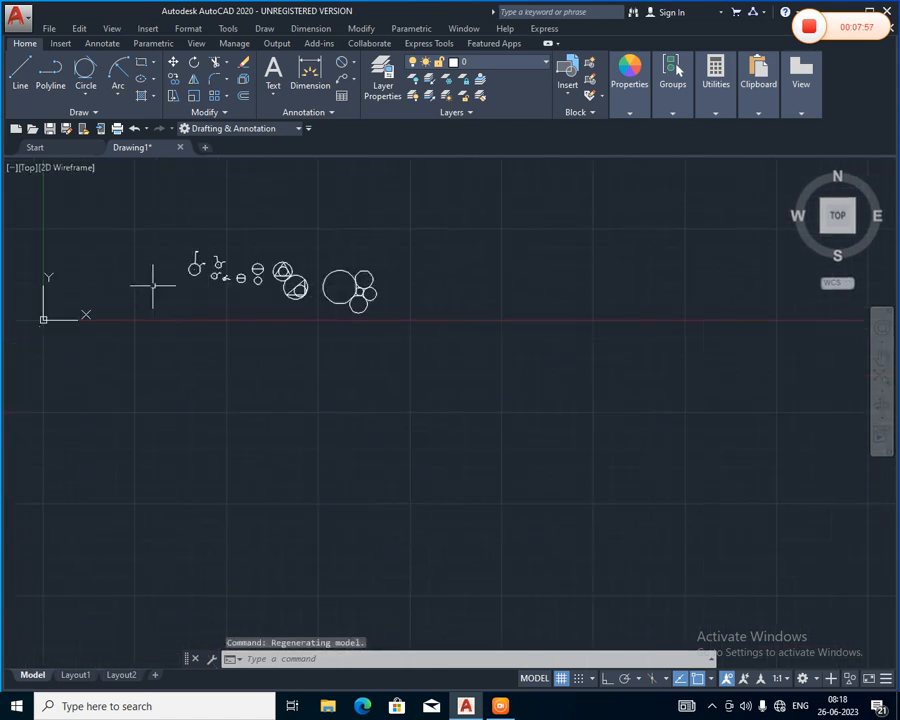
pyautogui.scroll(8, 153, 287)
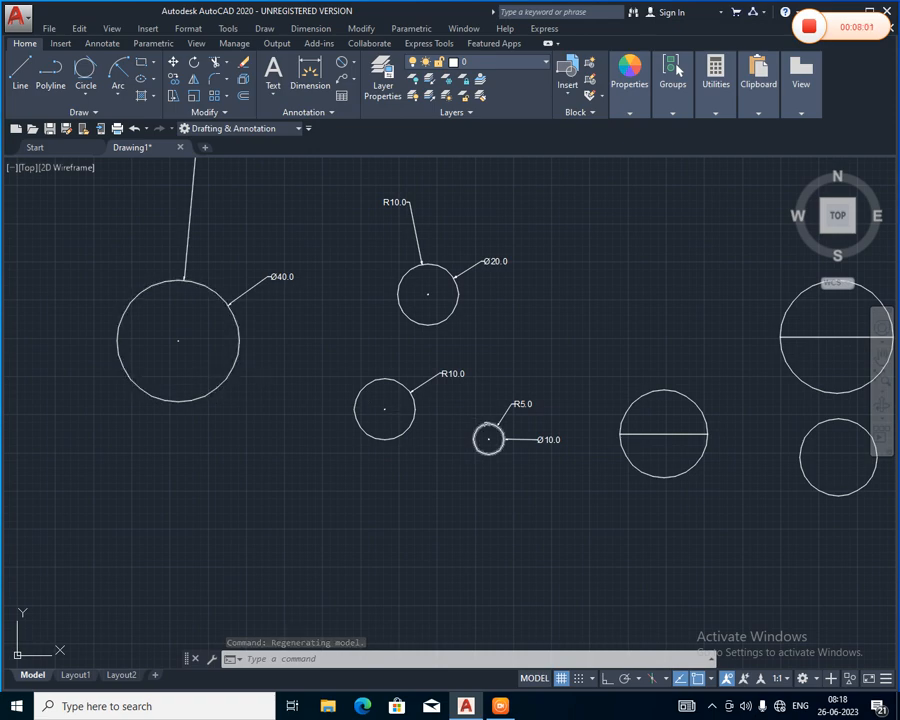
pyautogui.scroll(2, 512, 446)
pyautogui.scroll(-2, 510, 450)
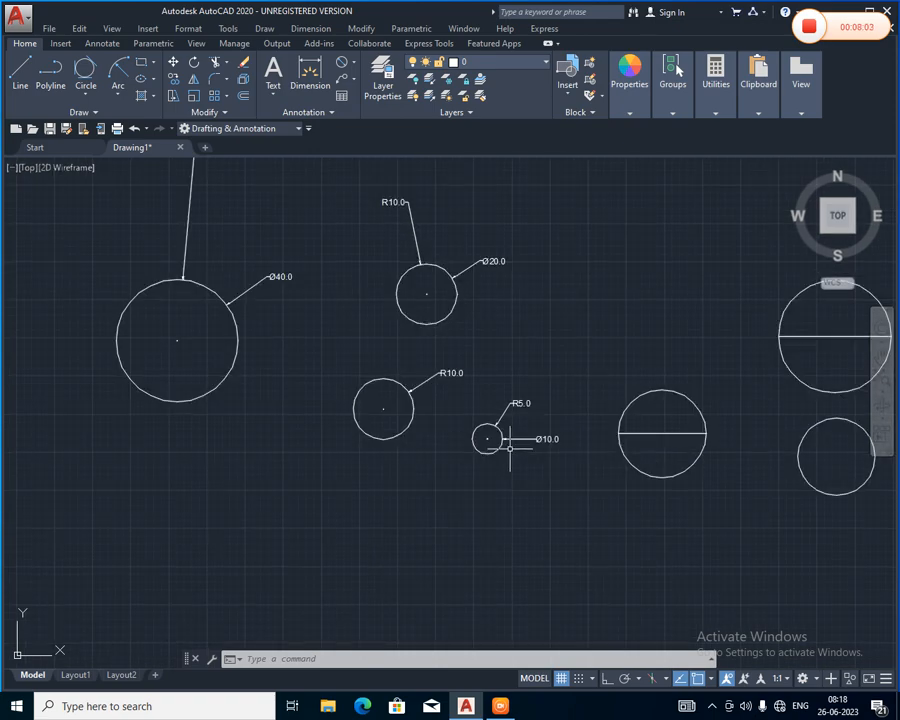
pyautogui.moveTo(508, 456); pyautogui.dragTo(272, 418, button='middle')
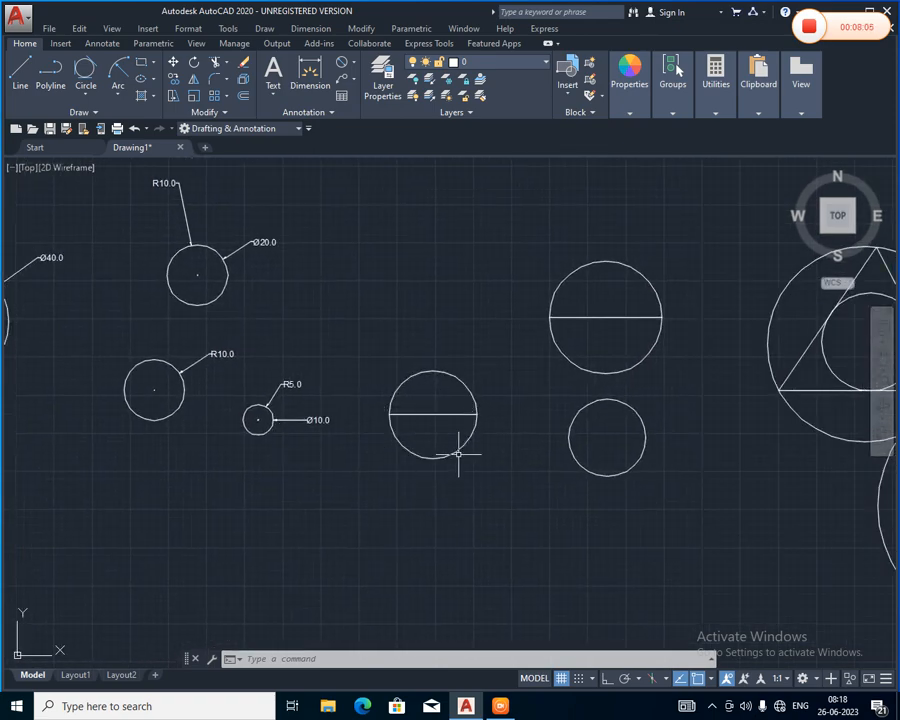
pyautogui.moveTo(498, 411); pyautogui.dragTo(303, 430, button='middle')
pyautogui.moveTo(590, 429); pyautogui.dragTo(527, 432, button='middle')
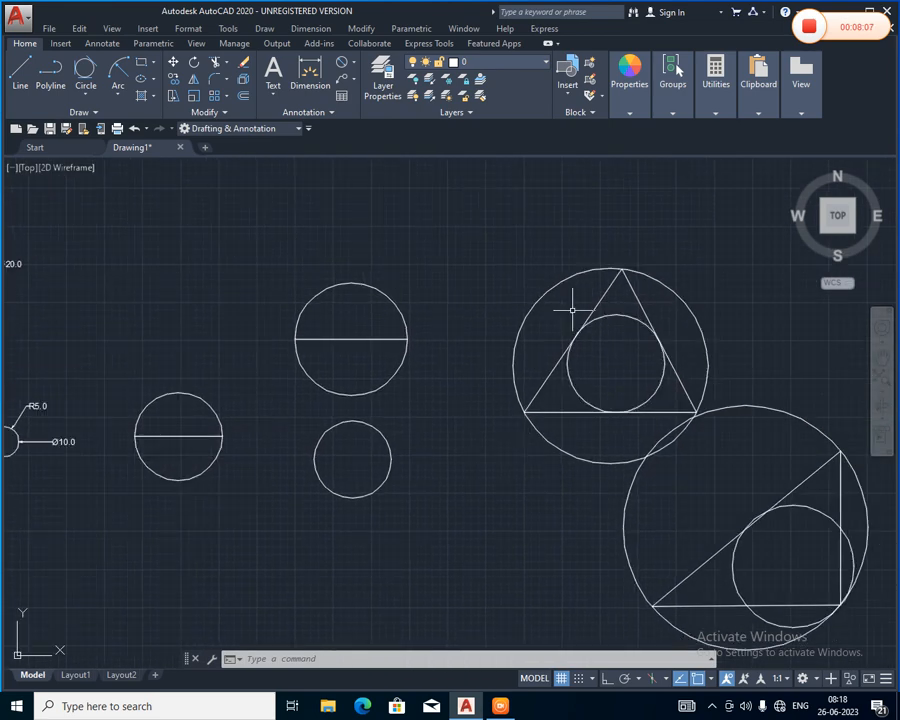
pyautogui.moveTo(608, 400)
pyautogui.mouseDown(button='middle')
pyautogui.moveTo(344, 409)
pyautogui.moveTo(165, 387)
pyautogui.mouseUp(button='middle')
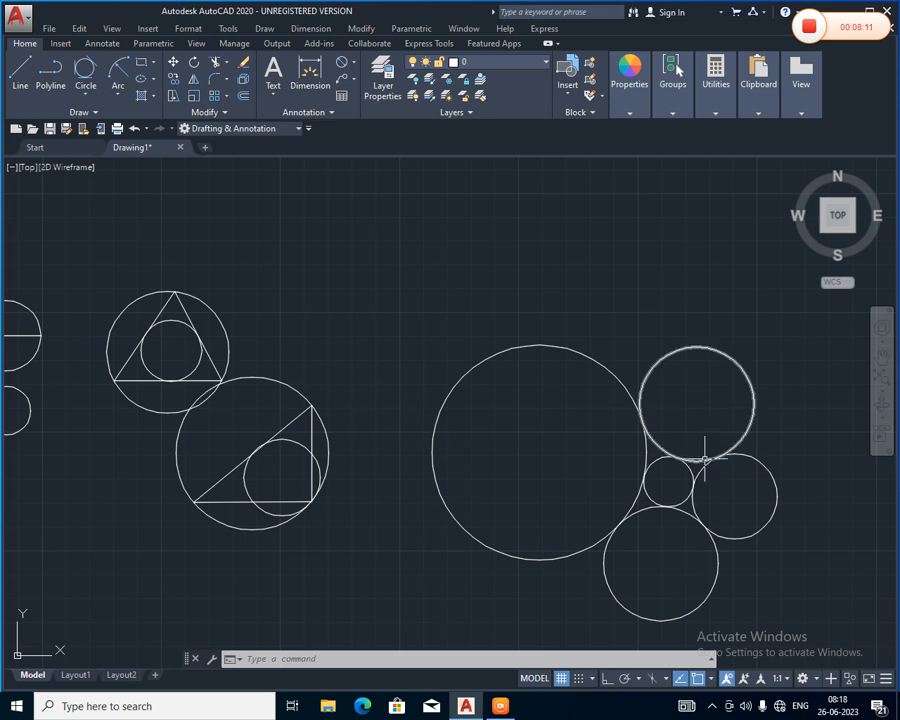
pyautogui.scroll(4, 691, 496)
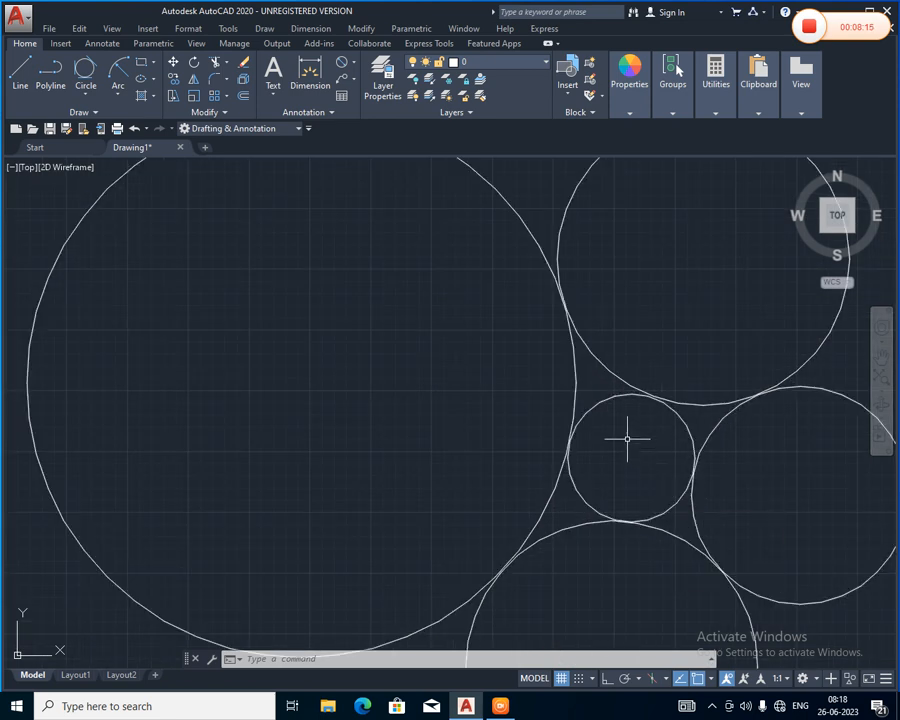
pyautogui.scroll(-6, 628, 437)
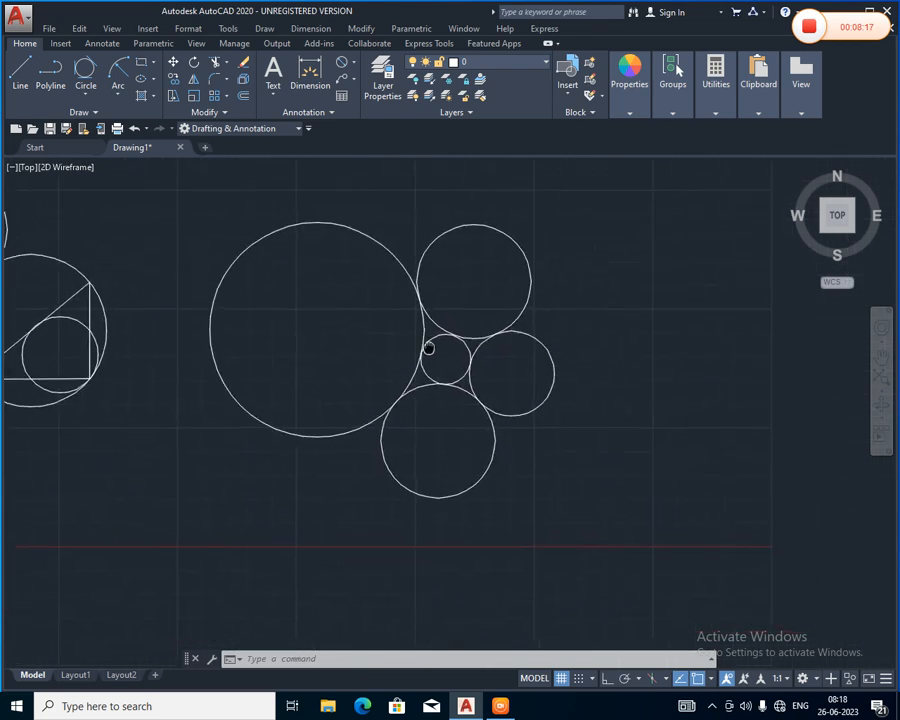
pyautogui.scroll(-5, 427, 347)
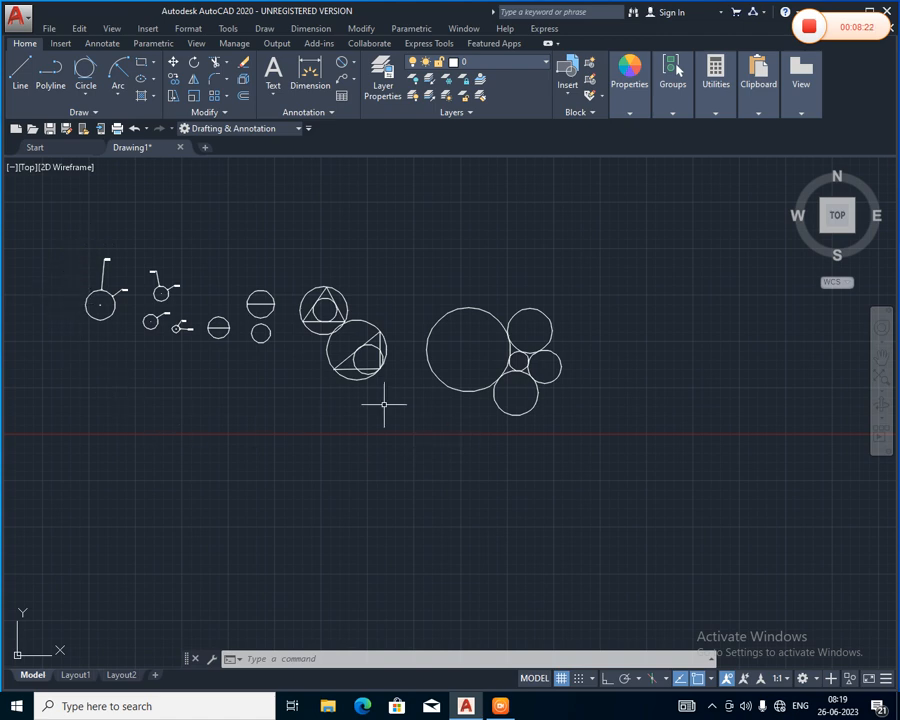
pyautogui.click(86, 90)
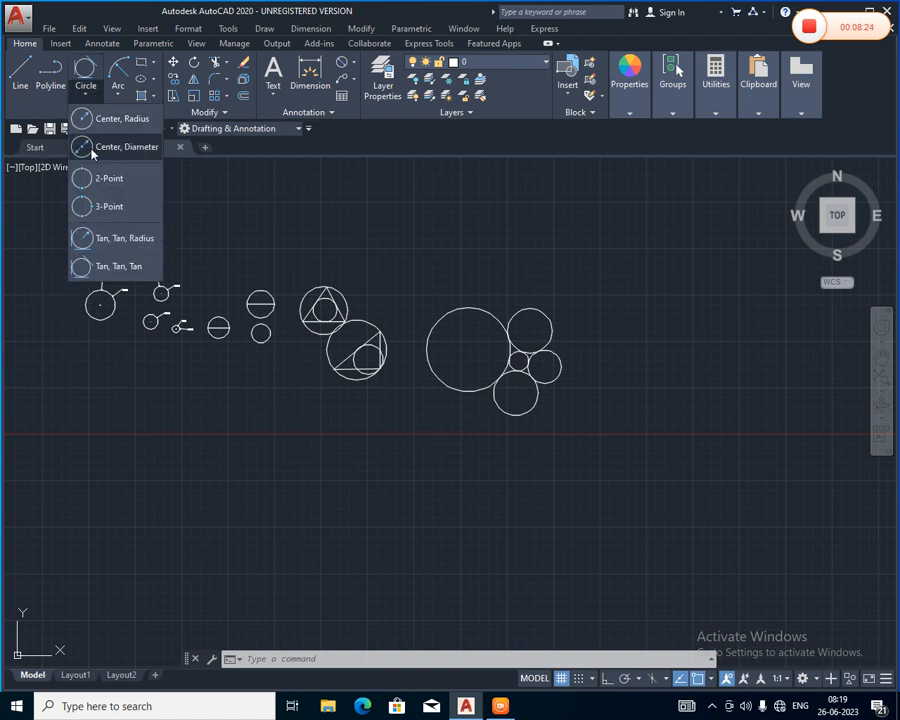
pyautogui.click(233, 420)
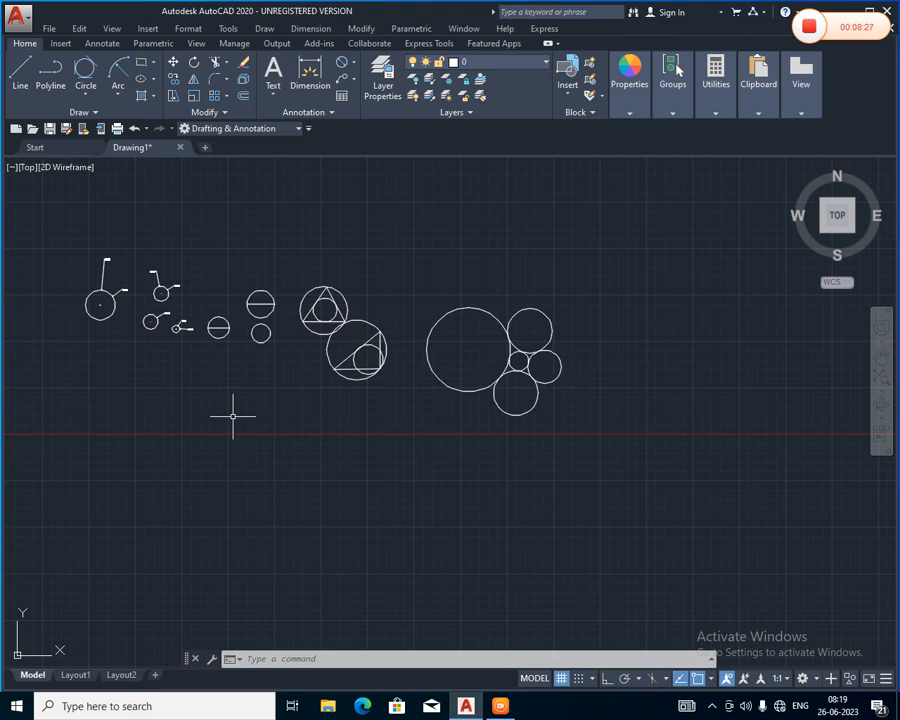